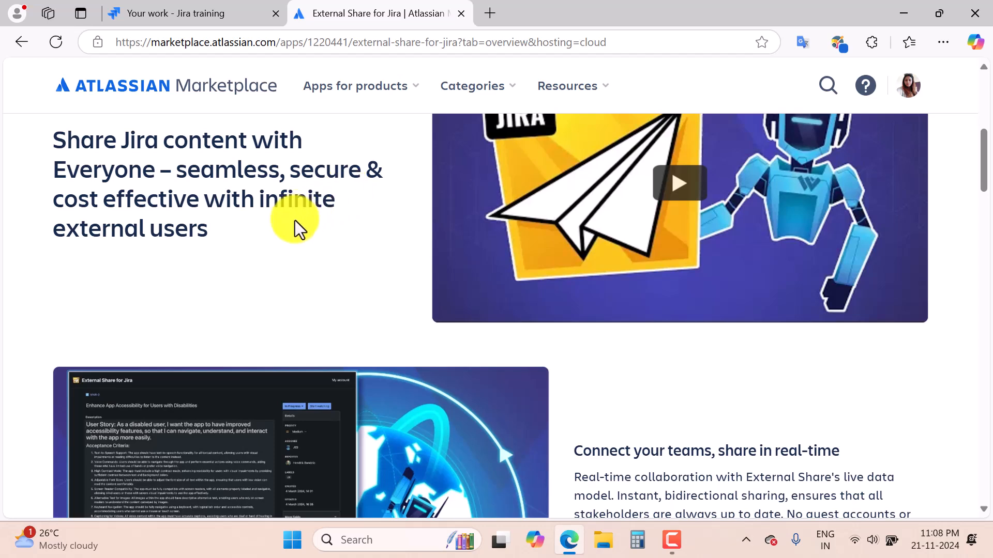
pyautogui.scroll(-10, 749, 389)
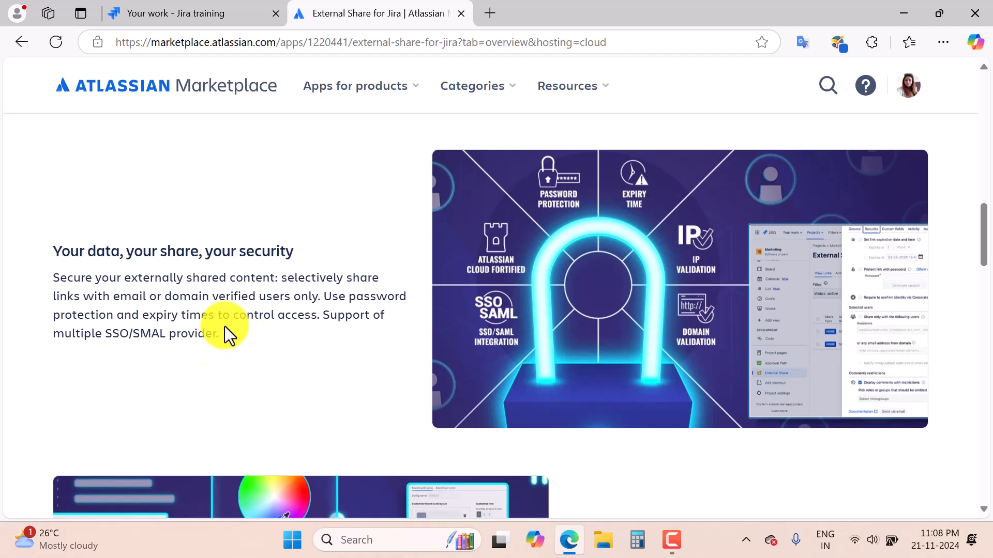
pyautogui.scroll(-1, 224, 330)
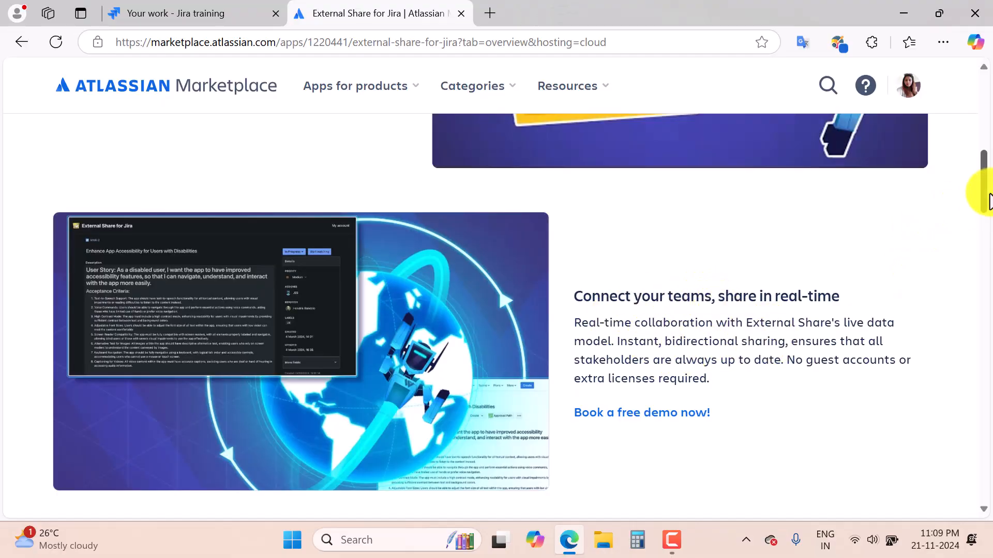
pyautogui.moveTo(981, 193); pyautogui.dragTo(985, 395)
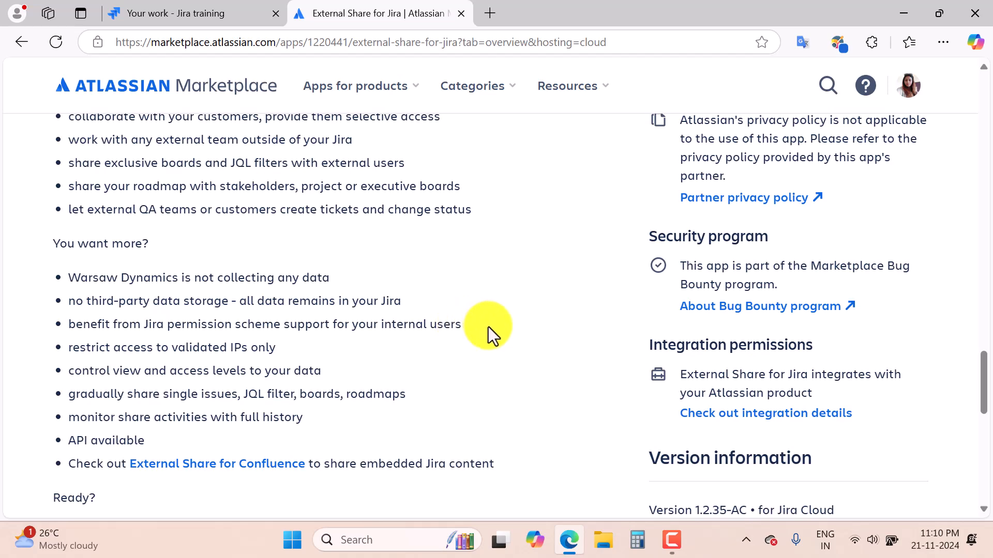
# Search Jira's app marketplace for 'external share for jira' and open its card, showing Added.
pyautogui.click(169, 15)
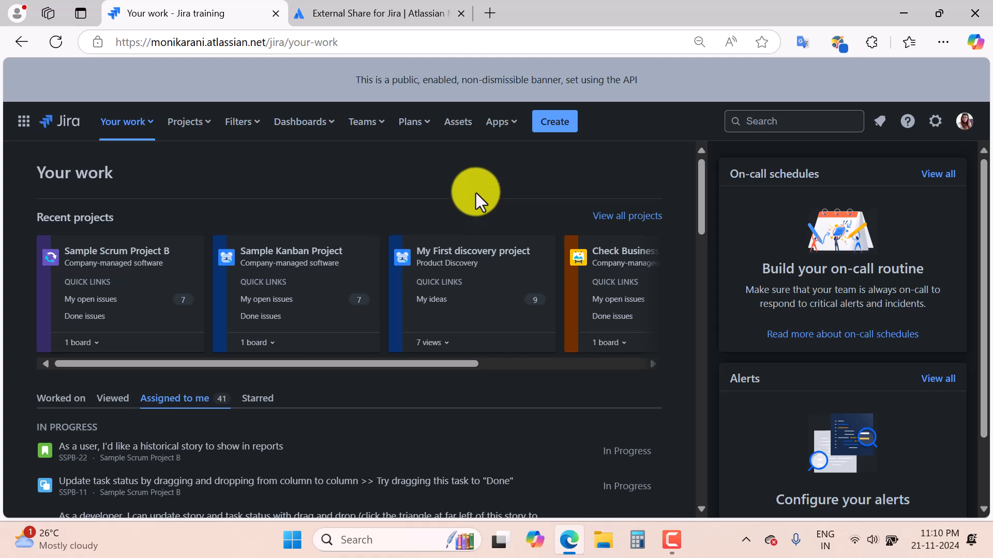
pyautogui.click(499, 124)
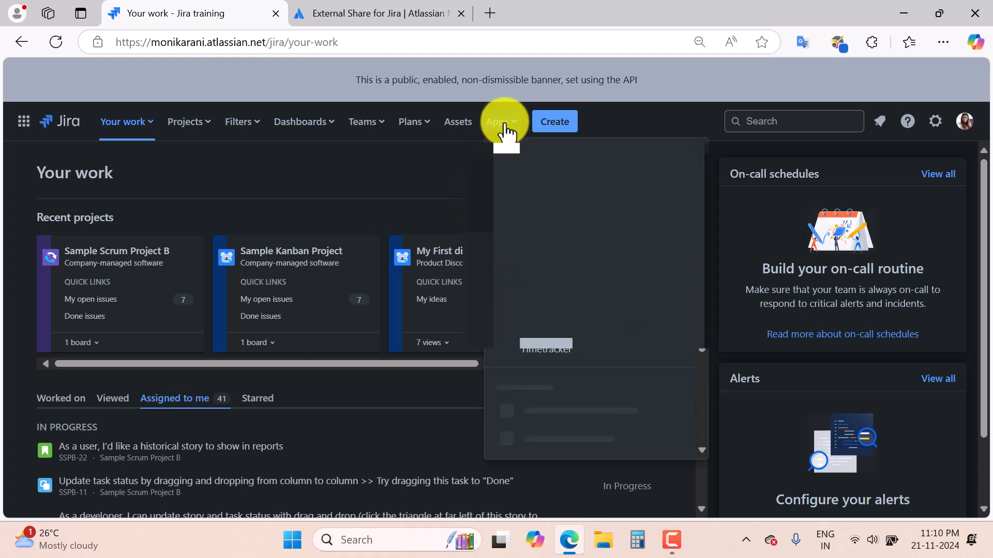
pyautogui.scroll(-3, 571, 414)
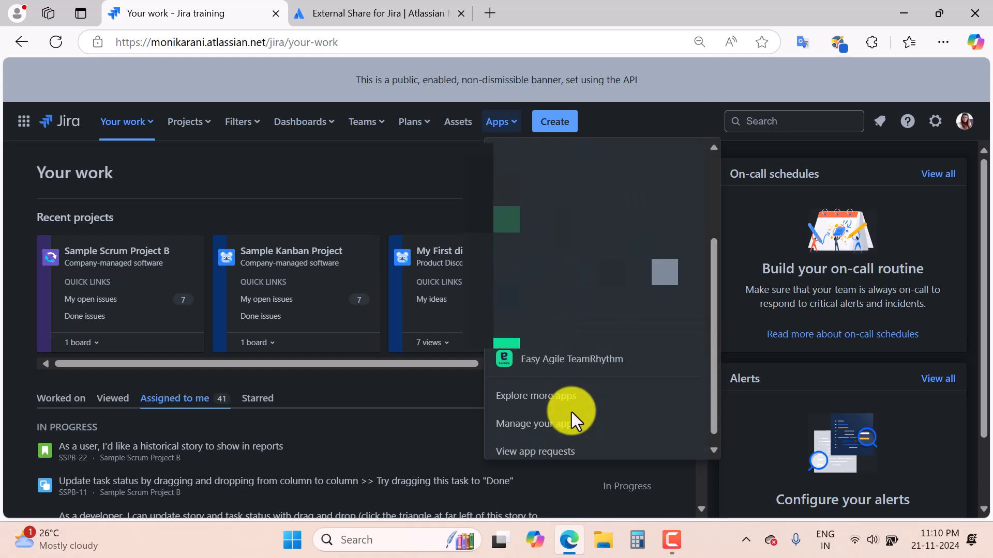
pyautogui.click(530, 392)
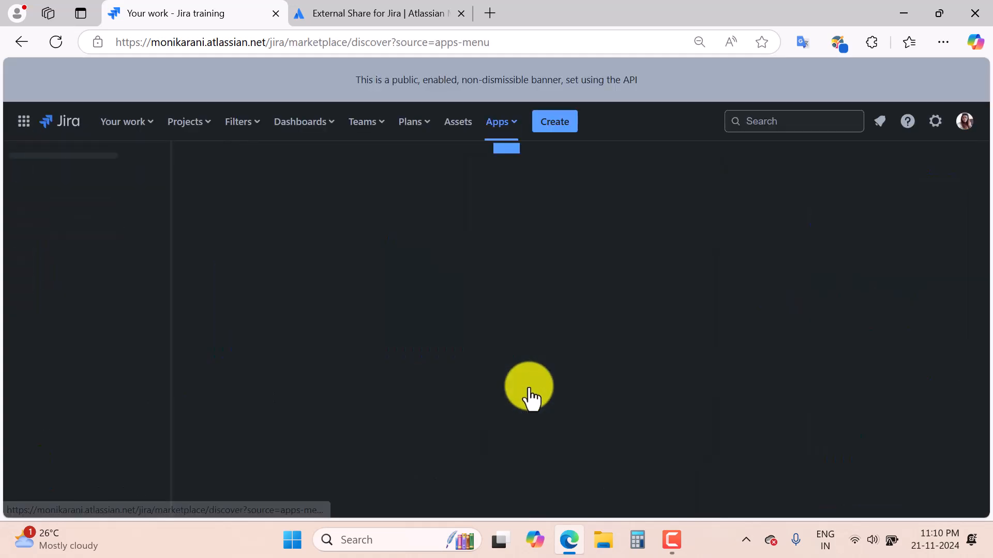
pyautogui.click(240, 251)
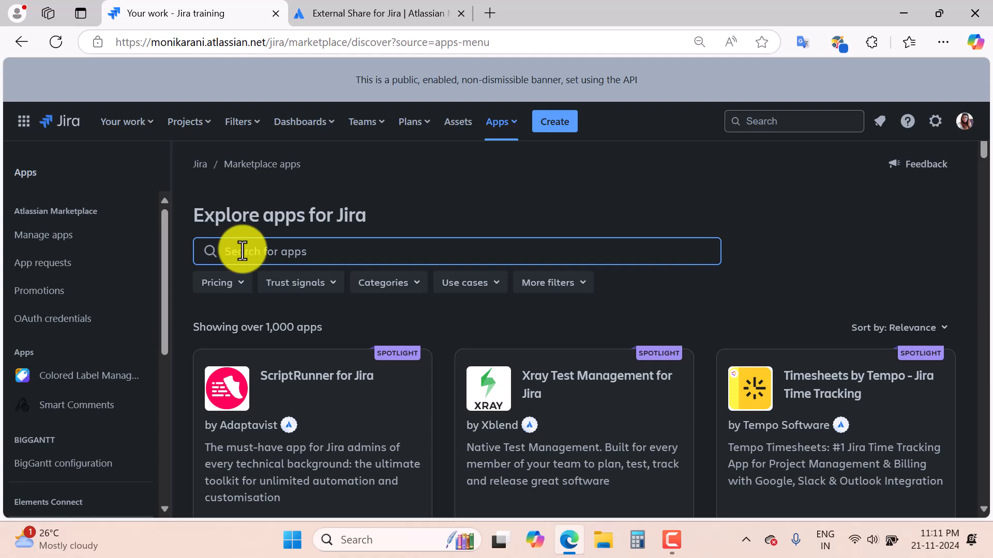
pyautogui.write('external share f')
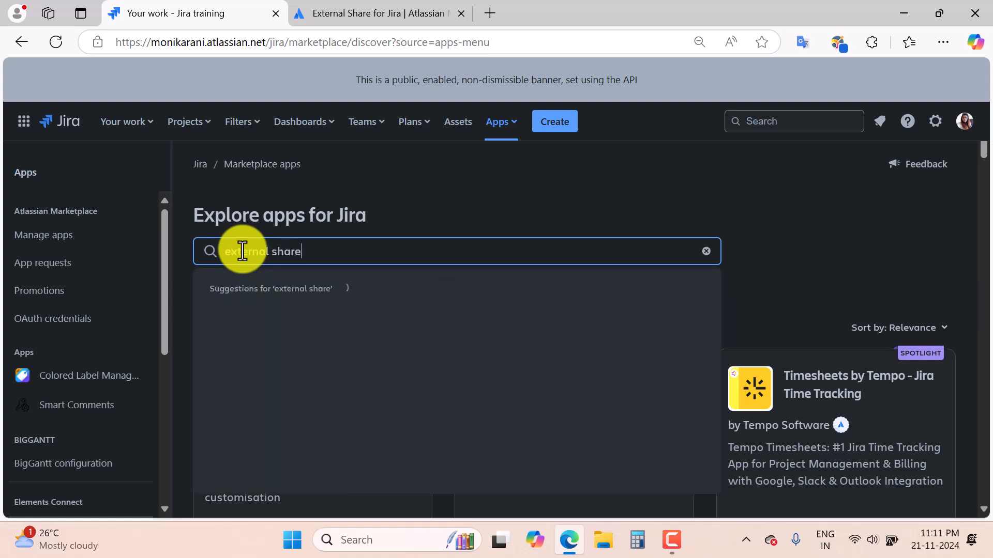
pyautogui.write('or jira')
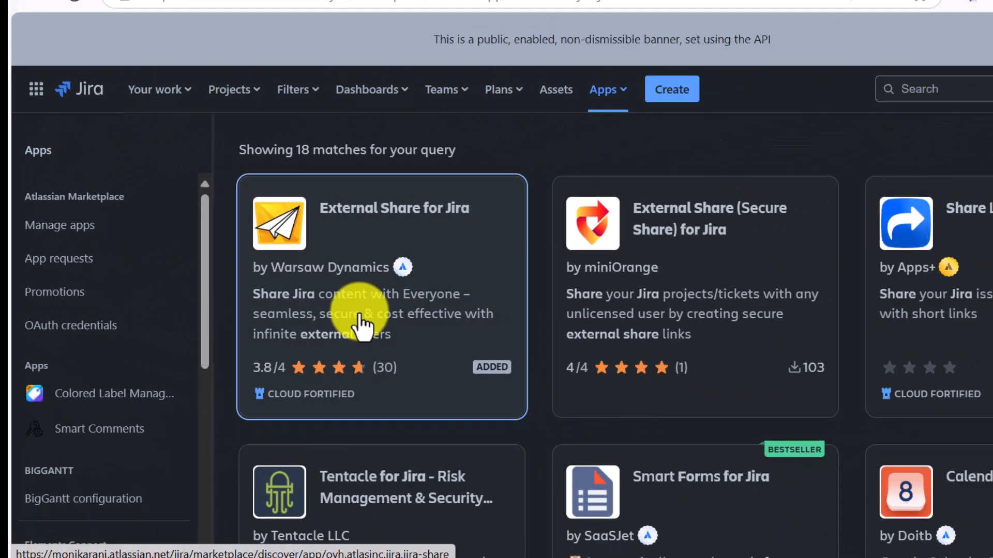
pyautogui.click(626, 336)
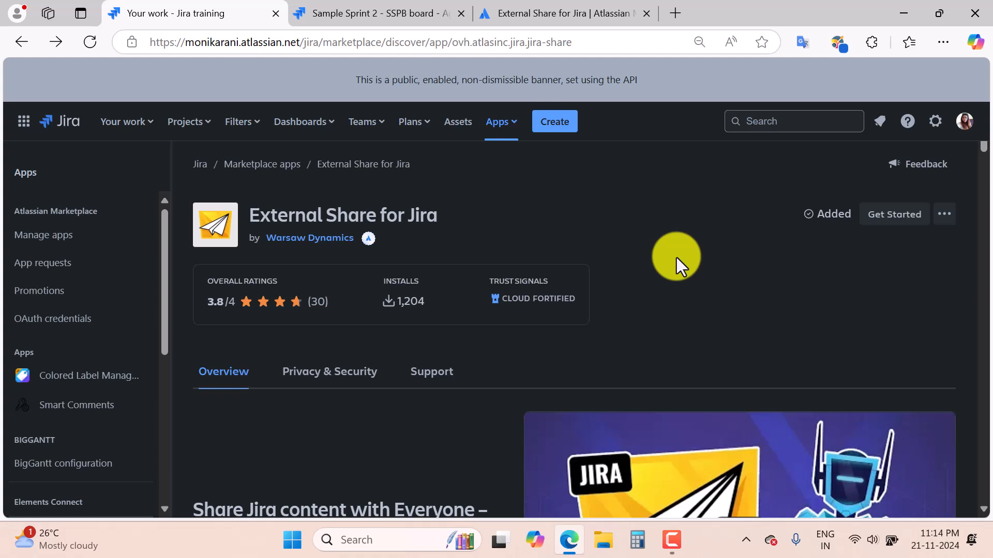
# Open the External Share app from the Apps menu to reach its active links list.
pyautogui.click(517, 129)
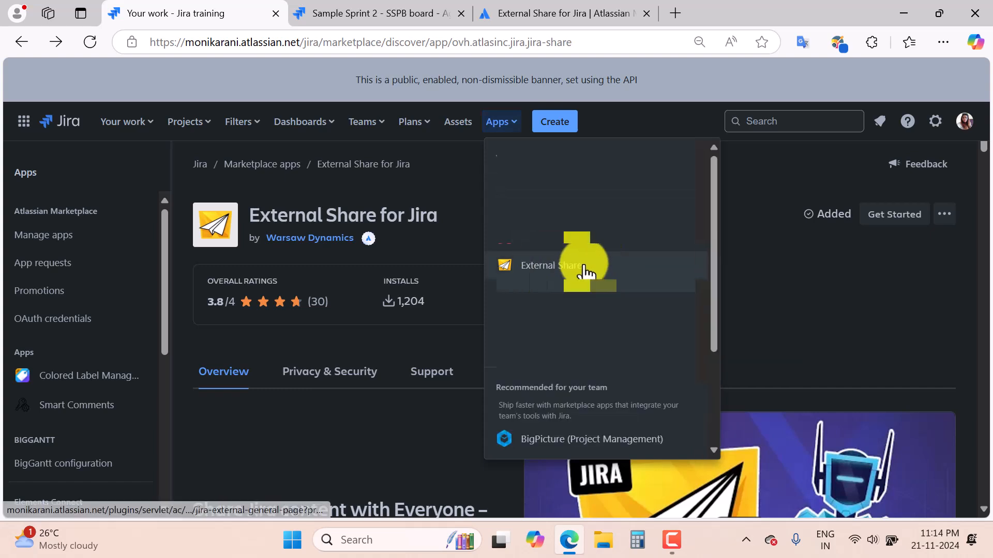
pyautogui.click(579, 270)
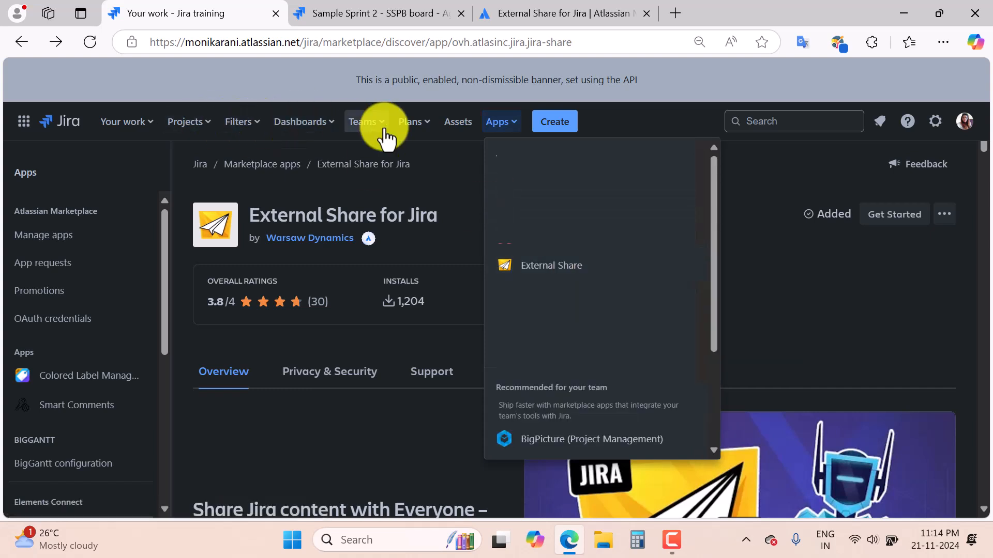
pyautogui.click(341, 12)
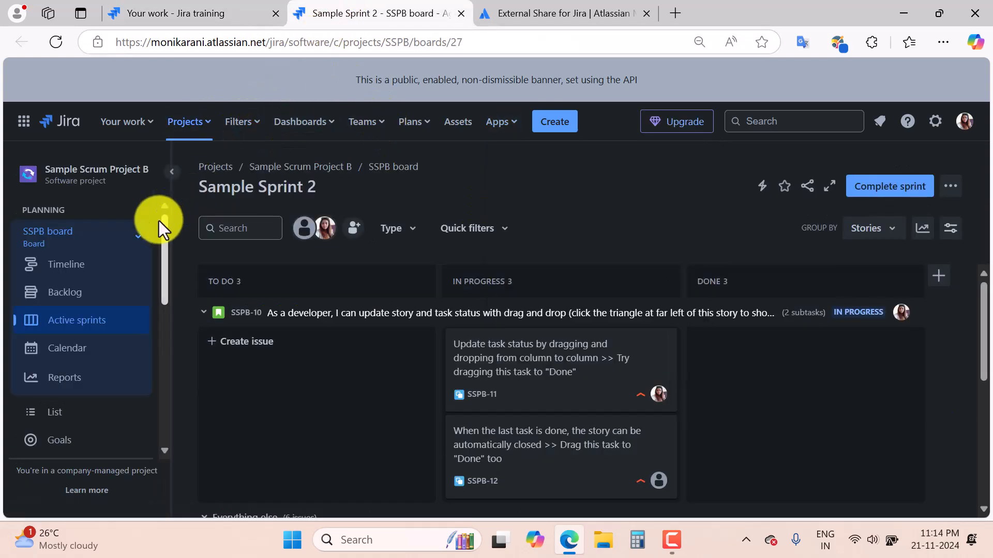
pyautogui.moveTo(163, 253); pyautogui.dragTo(178, 400)
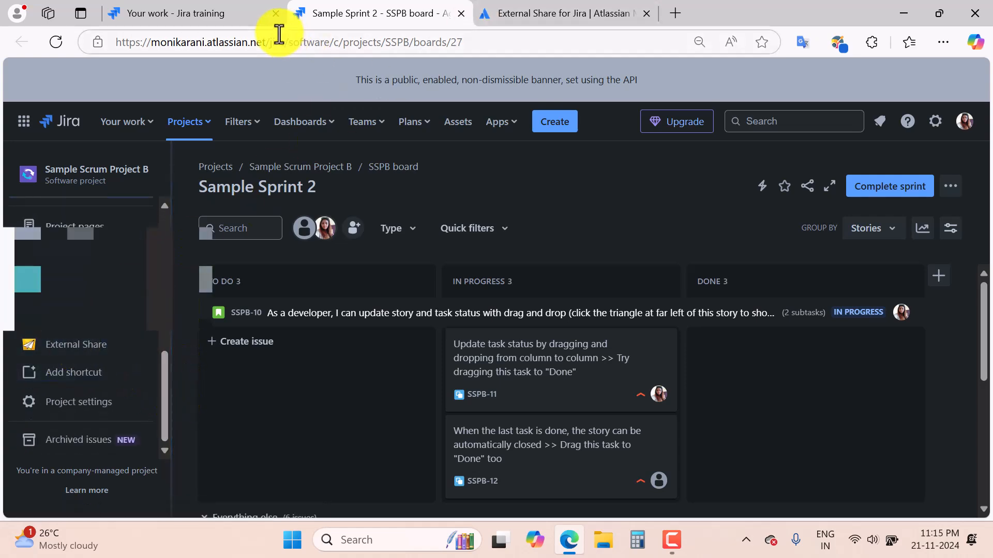
pyautogui.click(202, 17)
pyautogui.click(563, 268)
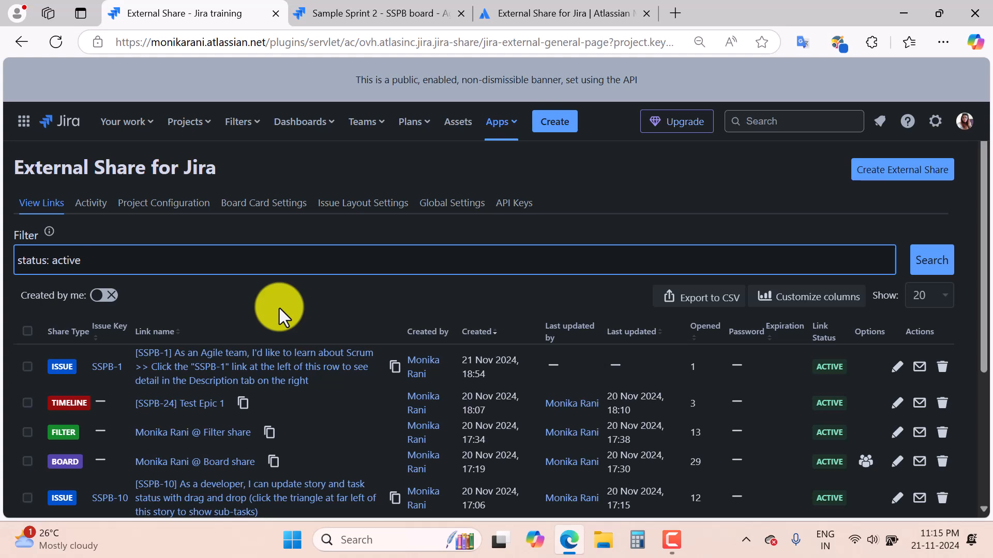
# Check the Activity history, then list the Default and Project Config configurations.
pyautogui.click(94, 206)
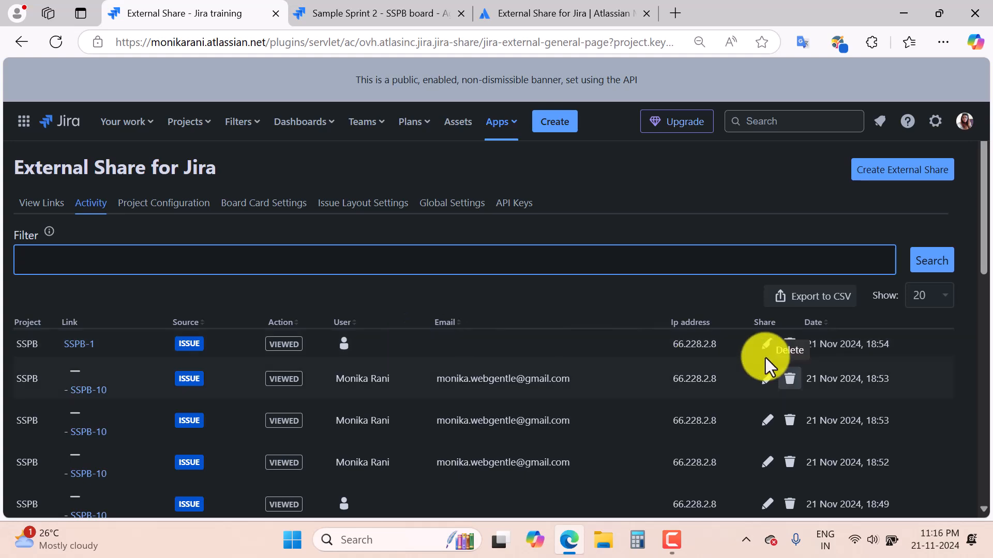
pyautogui.click(168, 204)
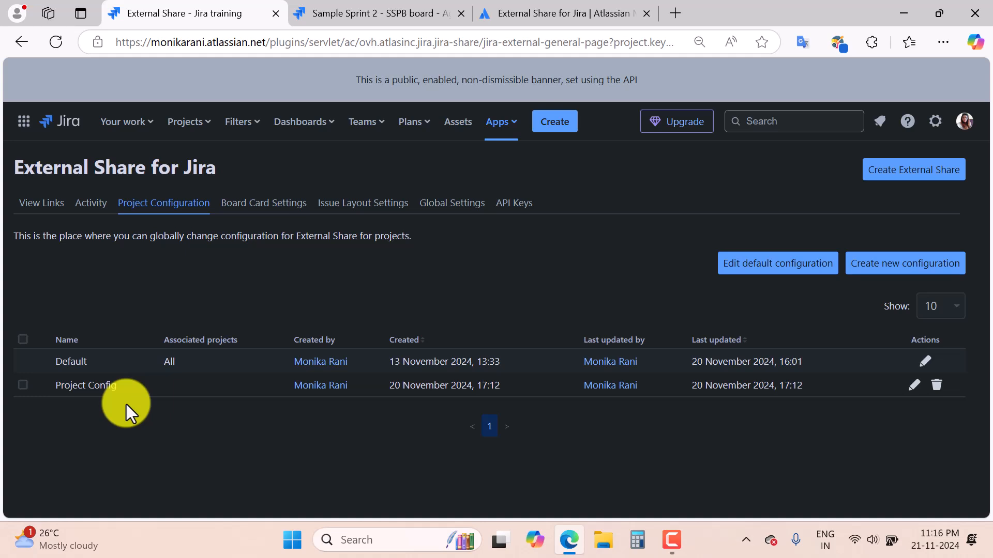
# Edit the Default configuration and review its General and Security options: expiration, password, SSO.
pyautogui.click(924, 358)
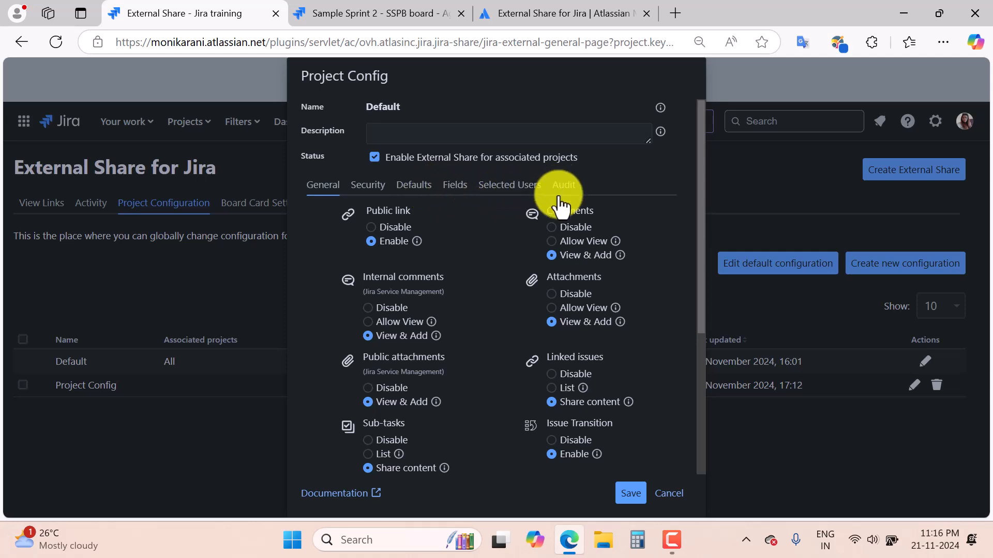
pyautogui.scroll(-1, 513, 305)
pyautogui.scroll(-5, 513, 301)
pyautogui.scroll(5, 513, 301)
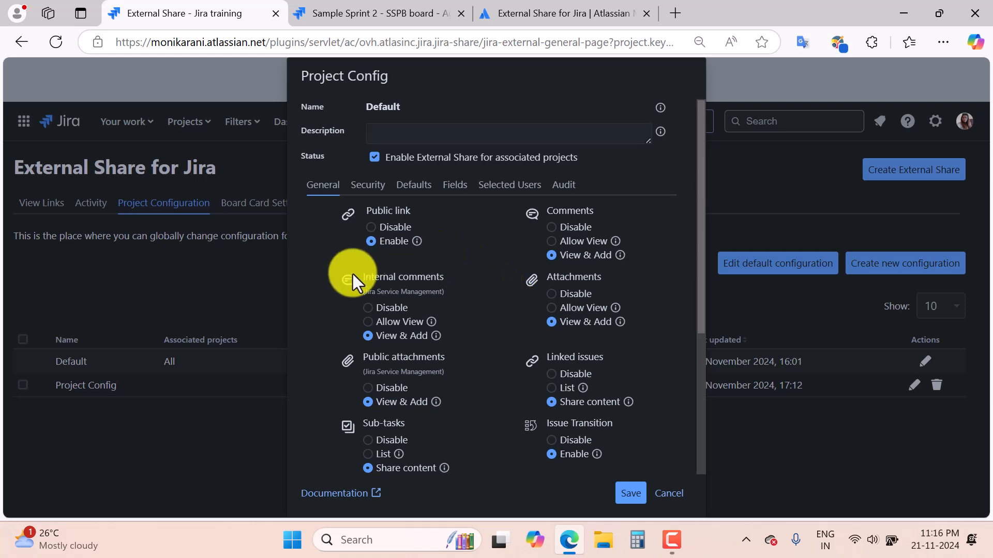
pyautogui.moveTo(440, 335)
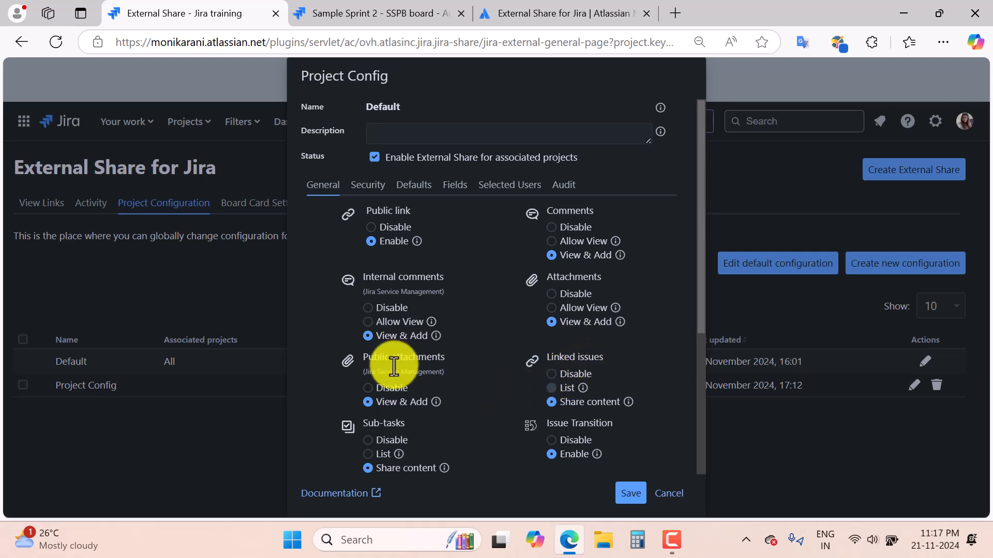
pyautogui.click(361, 190)
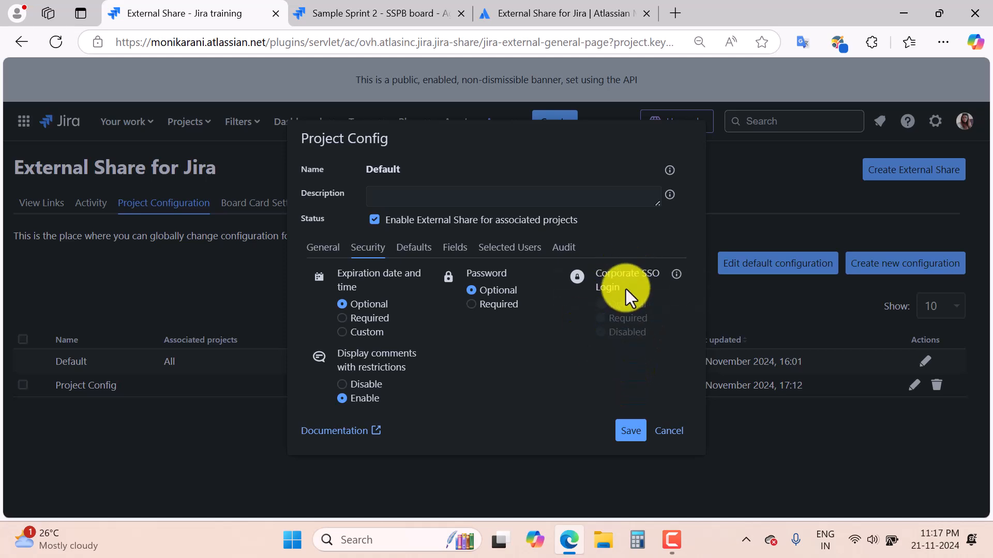
pyautogui.moveTo(672, 279)
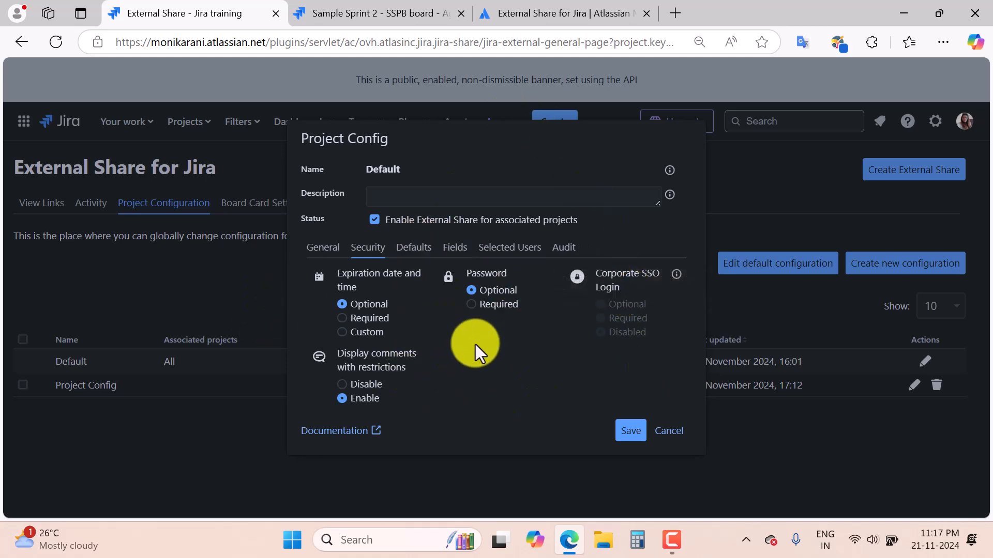
# Review the Default configuration's share defaults, shared fields, user restrictions and Audit dates (created 13 November 2024).
pyautogui.click(415, 249)
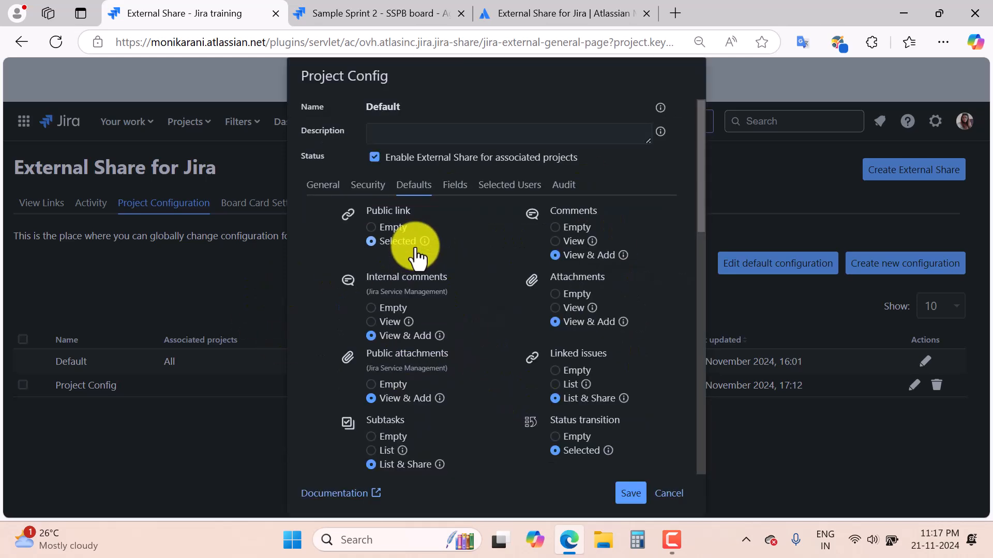
pyautogui.click(455, 191)
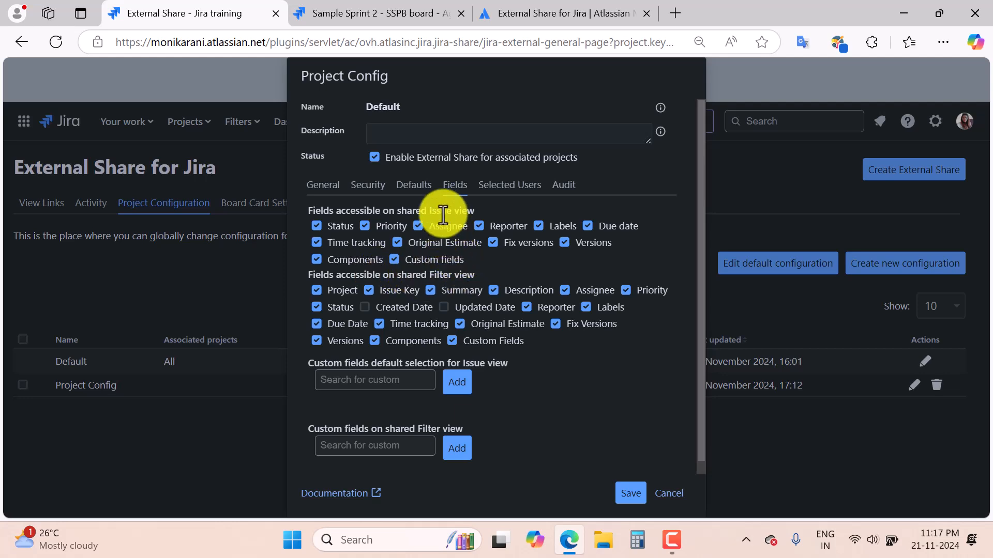
pyautogui.click(393, 381)
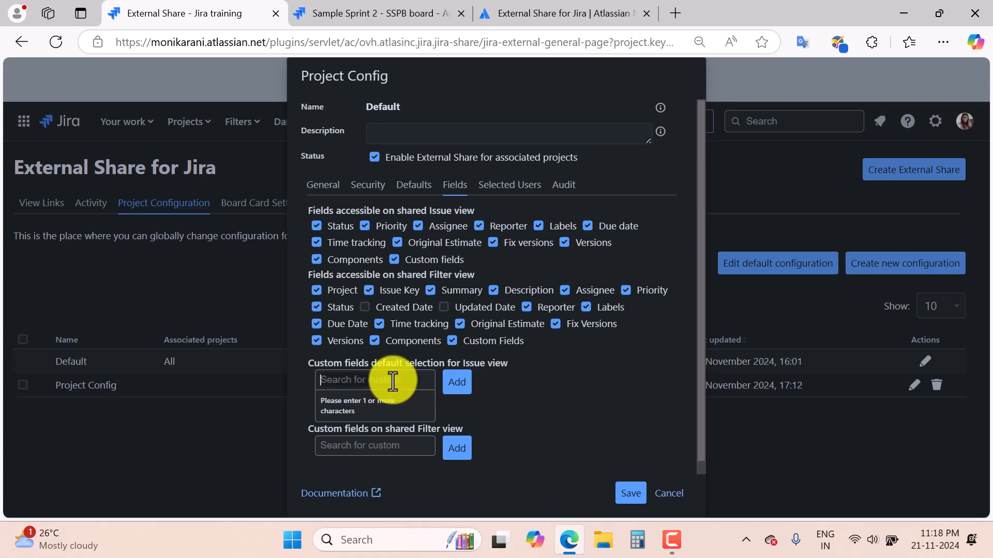
pyautogui.click(528, 411)
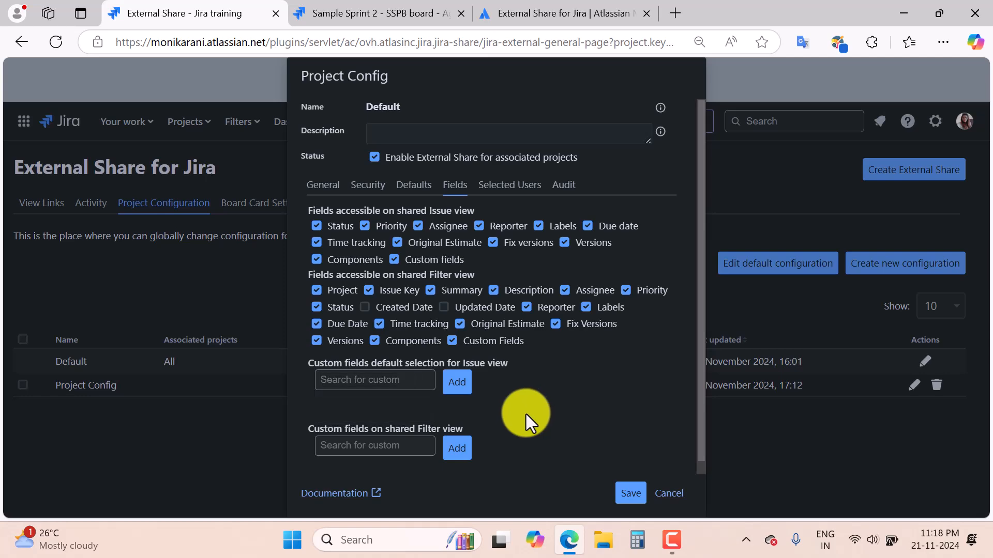
pyautogui.click(404, 443)
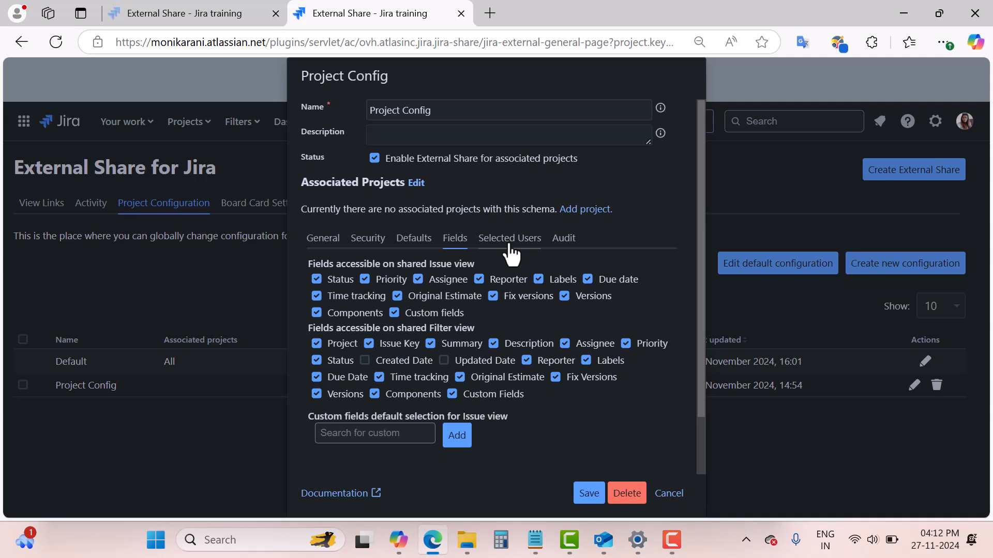
pyautogui.click(509, 243)
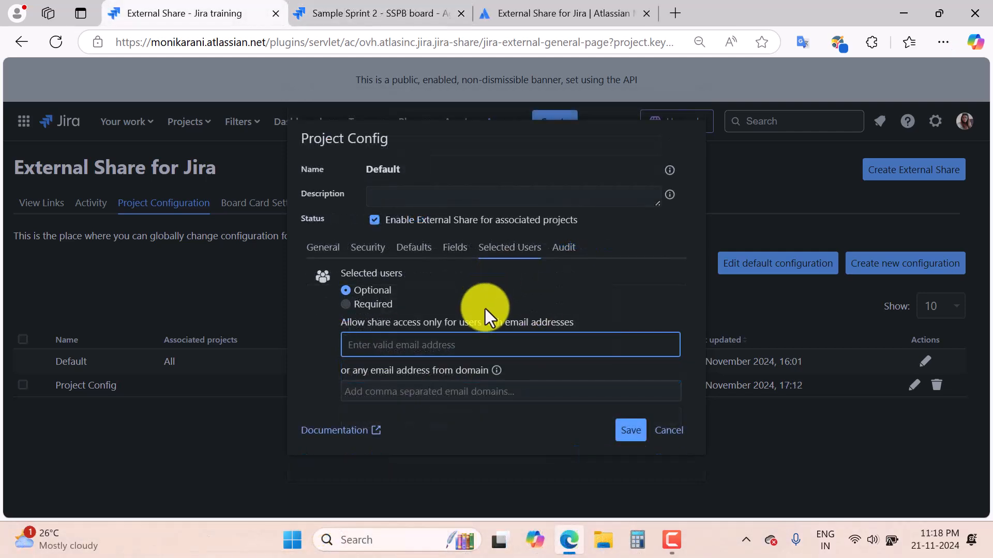
pyautogui.click(564, 252)
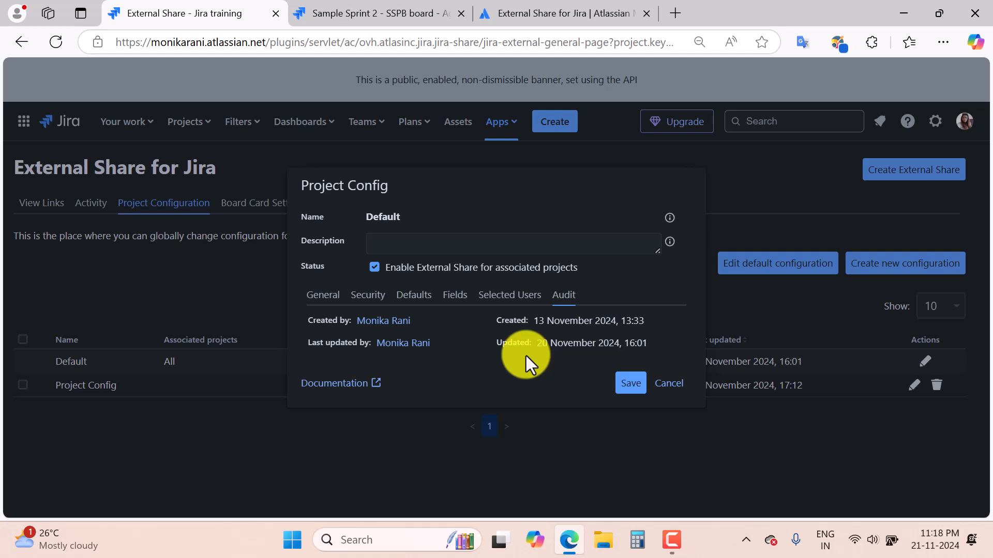
# Cancel the dialog, inspect the DEFAULT board card layout and colour, then list issue layouts.
pyautogui.click(667, 384)
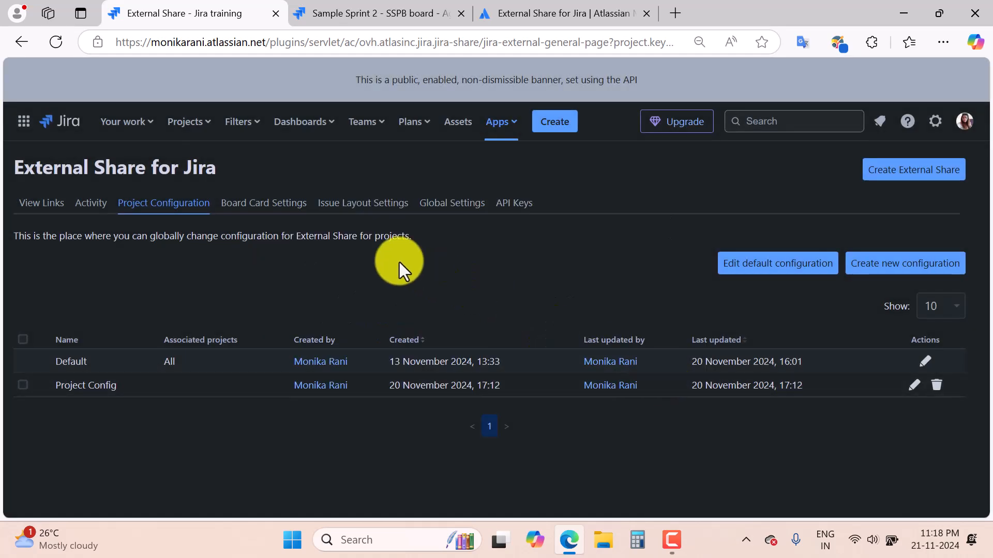
pyautogui.click(277, 205)
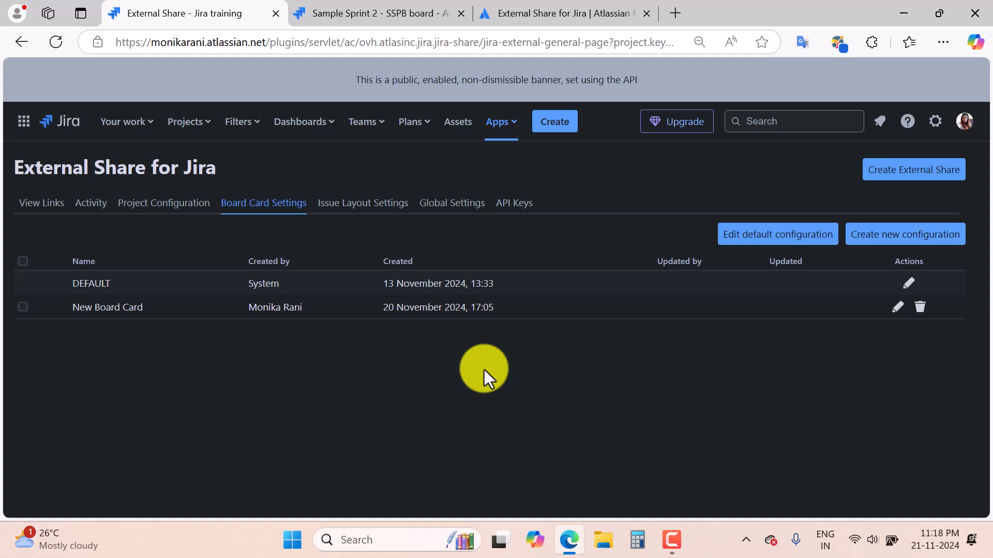
pyautogui.click(908, 285)
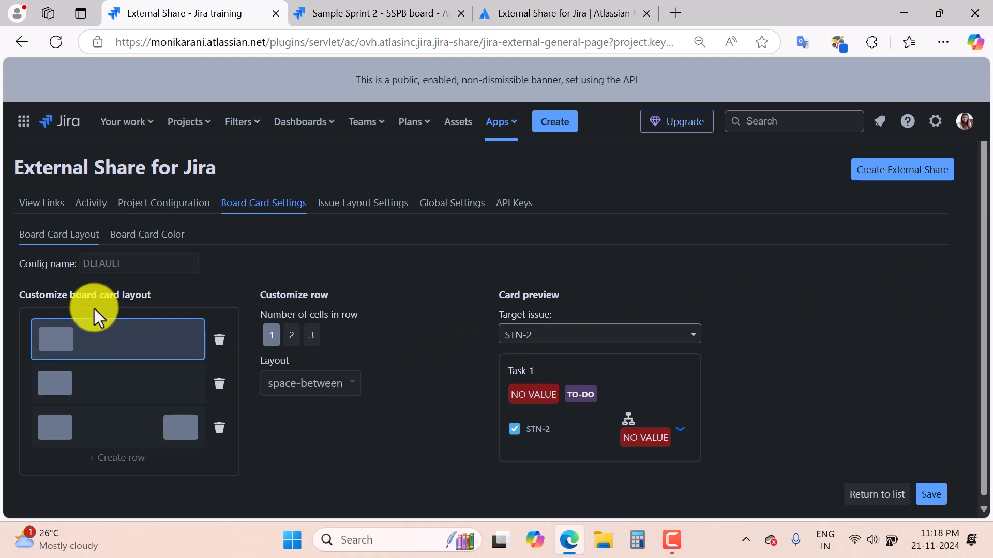
pyautogui.click(147, 235)
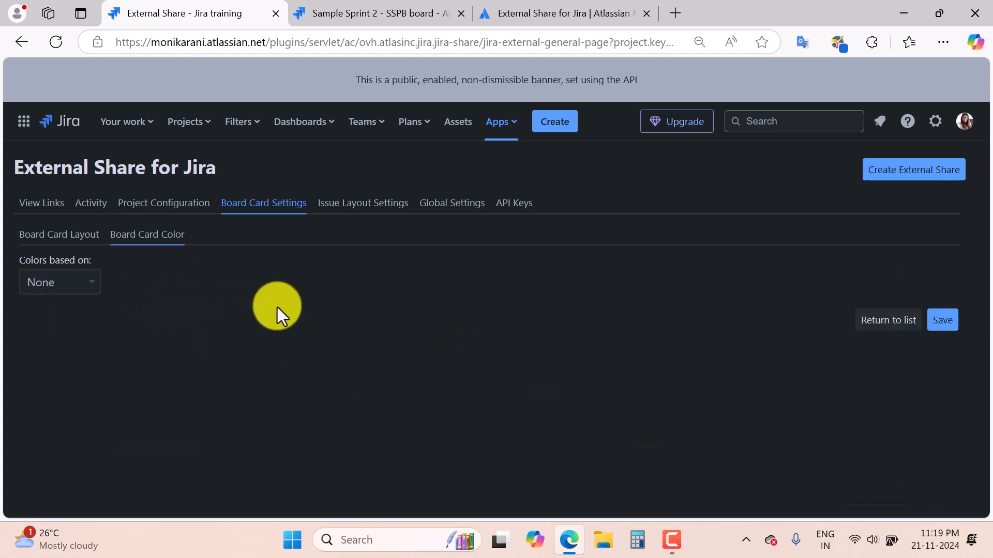
pyautogui.click(370, 219)
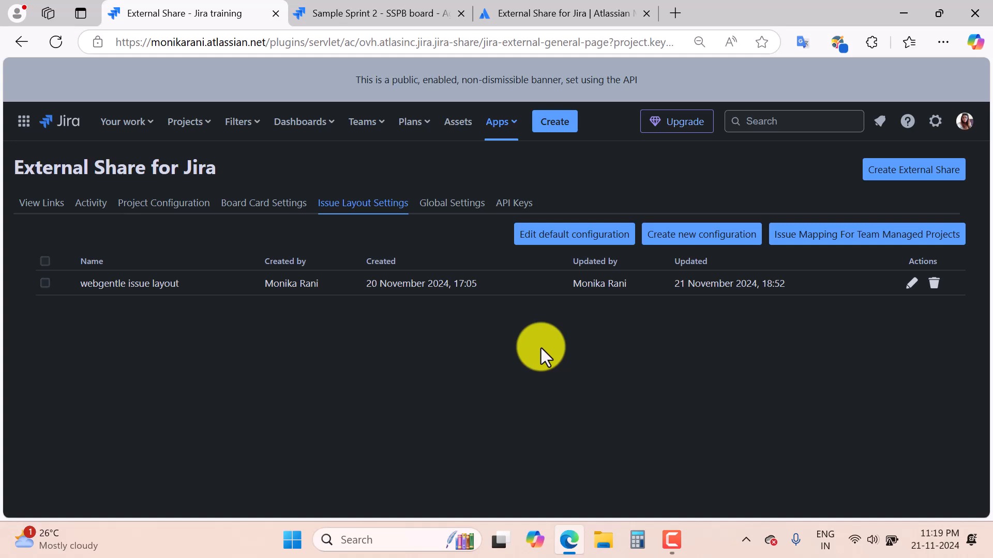
pyautogui.click(909, 283)
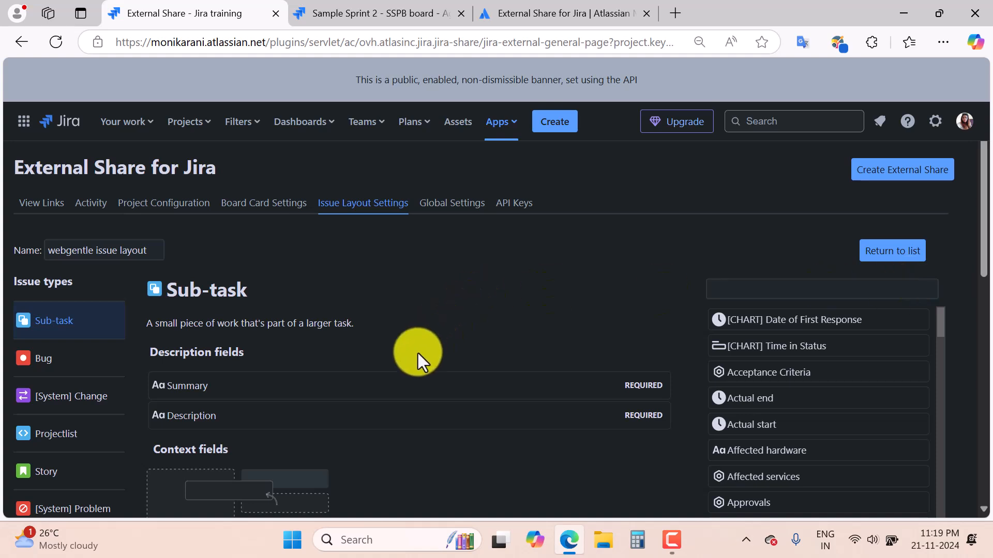
pyautogui.scroll(-2, 418, 353)
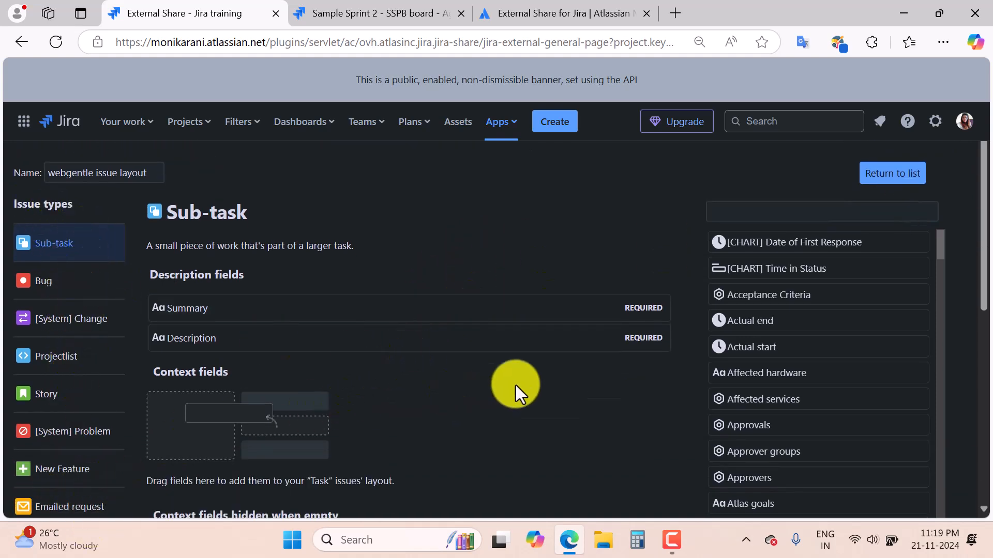
pyautogui.scroll(-2, 517, 386)
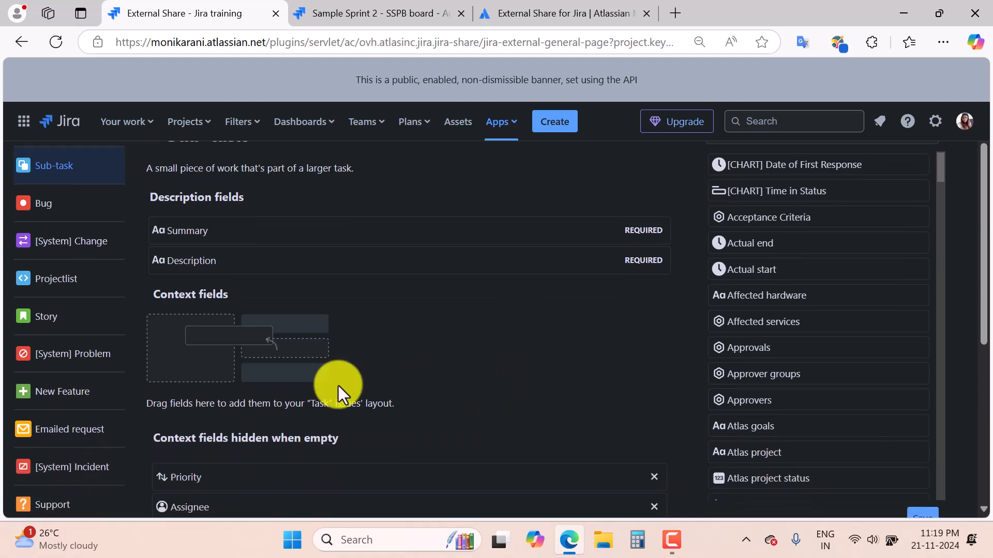
pyautogui.scroll(3, 479, 377)
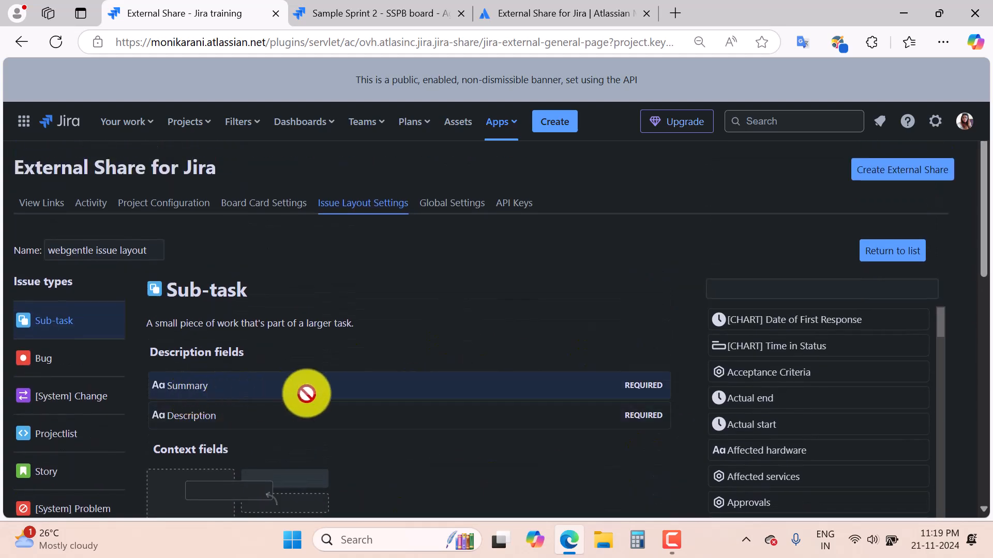
pyautogui.scroll(-2, 368, 442)
pyautogui.scroll(-2, 368, 441)
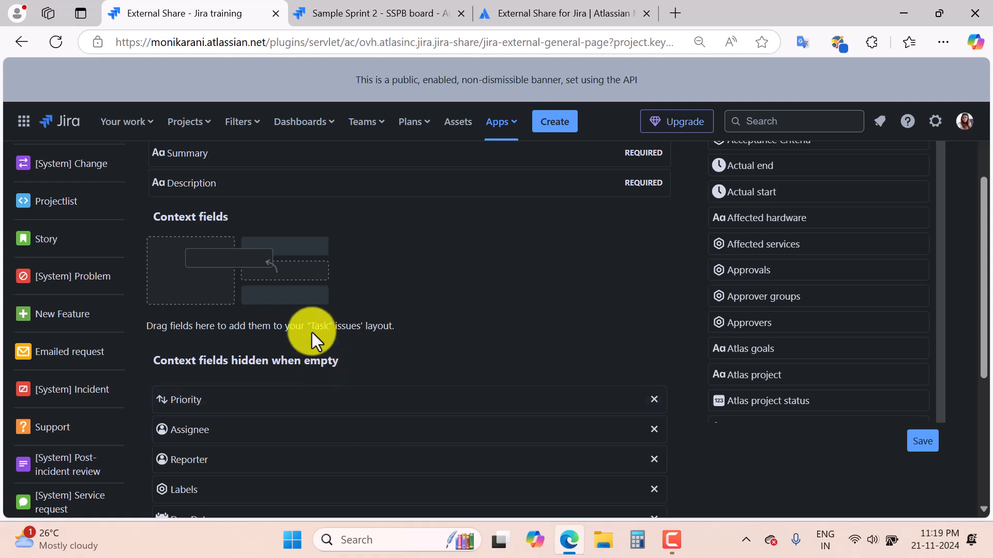
pyautogui.scroll(-3, 424, 300)
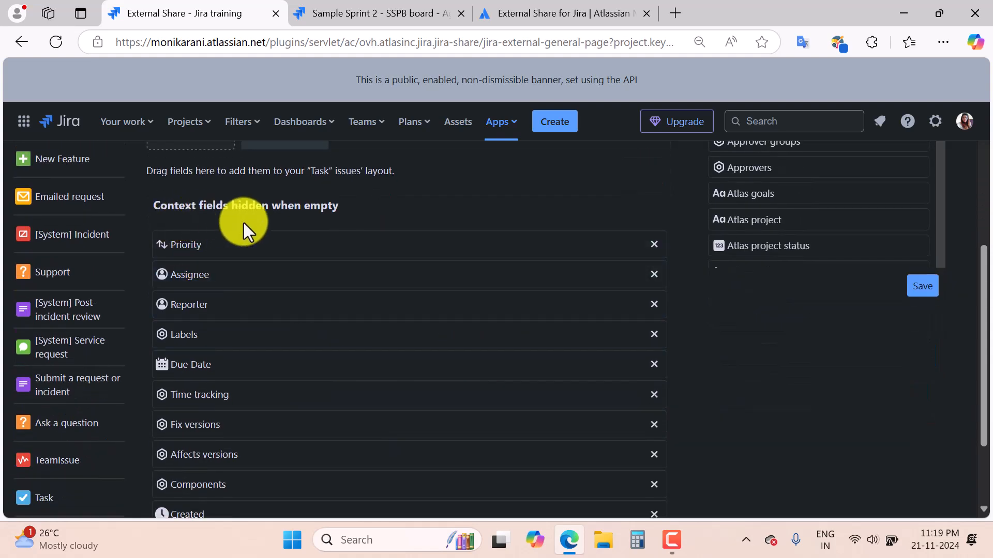
pyautogui.scroll(-2, 315, 221)
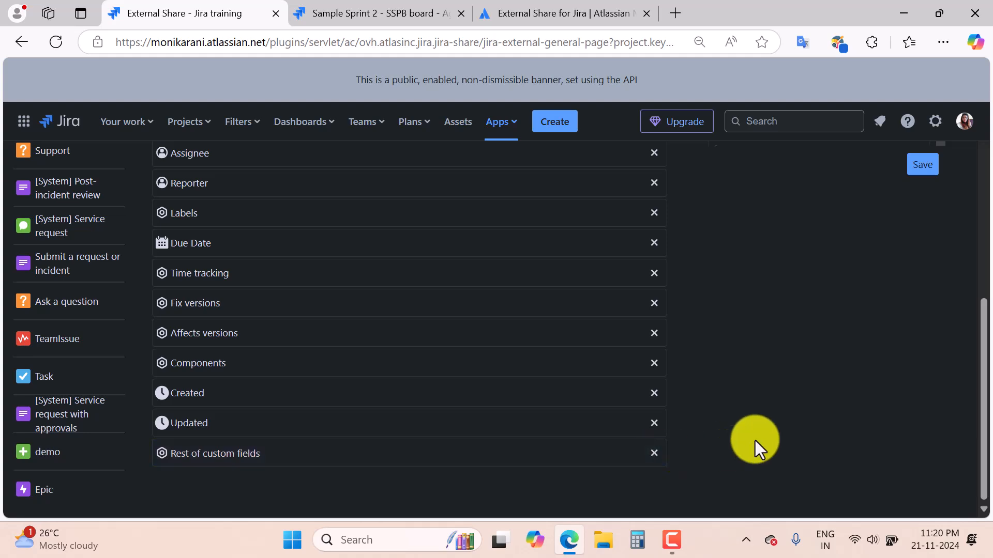
pyautogui.scroll(6, 755, 440)
pyautogui.scroll(-5, 858, 370)
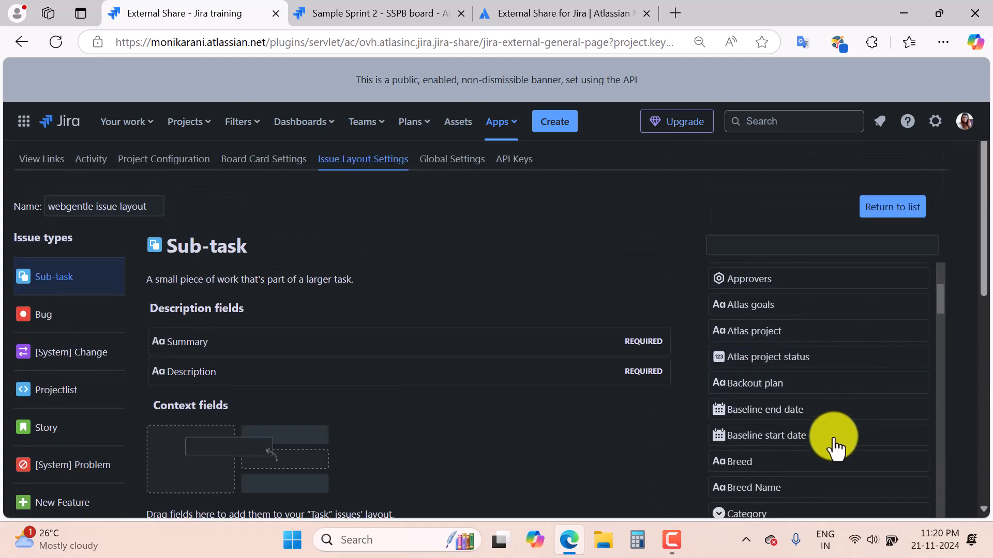
pyautogui.moveTo(820, 450)
pyautogui.mouseDown()
pyautogui.moveTo(610, 474)
pyautogui.moveTo(820, 447)
pyautogui.mouseUp()
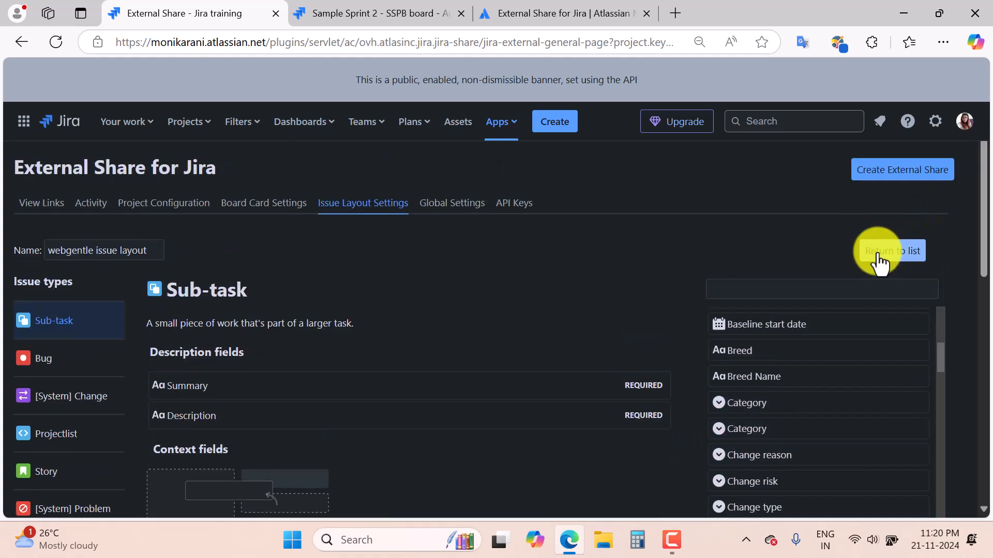
pyautogui.click(882, 254)
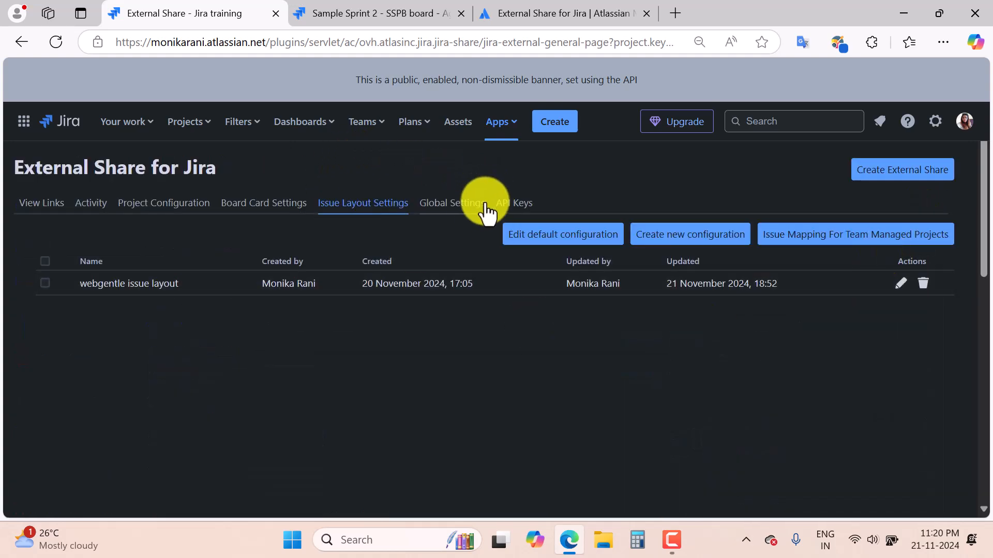
# Review the External Share global permissions, IP access restrictions and custom sender email settings.
pyautogui.click(454, 207)
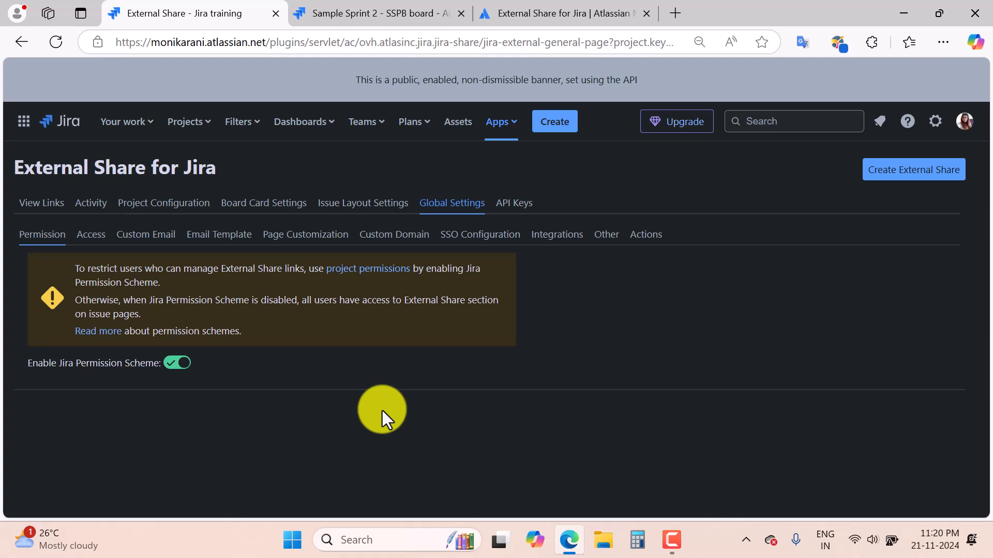
pyautogui.click(91, 239)
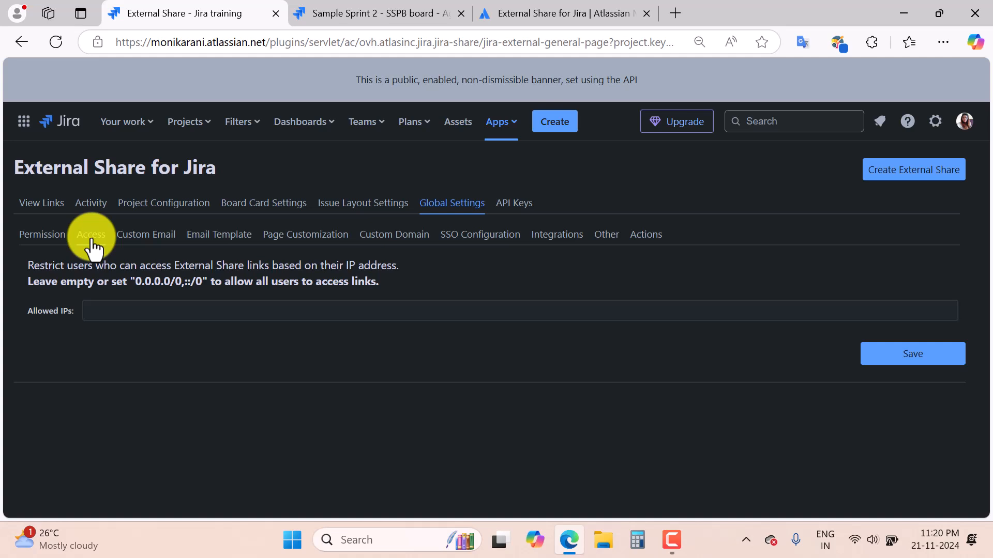
pyautogui.click(159, 247)
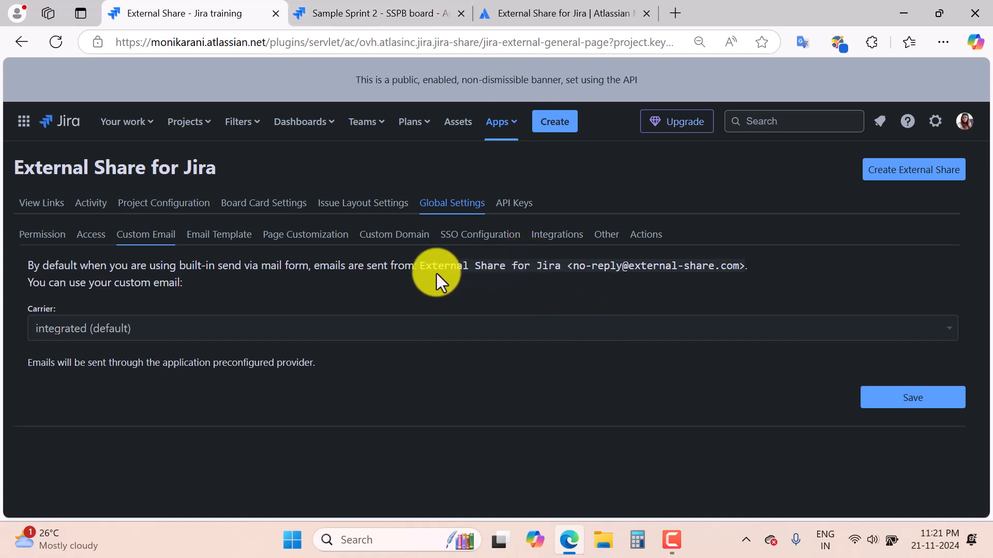
pyautogui.moveTo(424, 266); pyautogui.dragTo(677, 285)
pyautogui.click(625, 299)
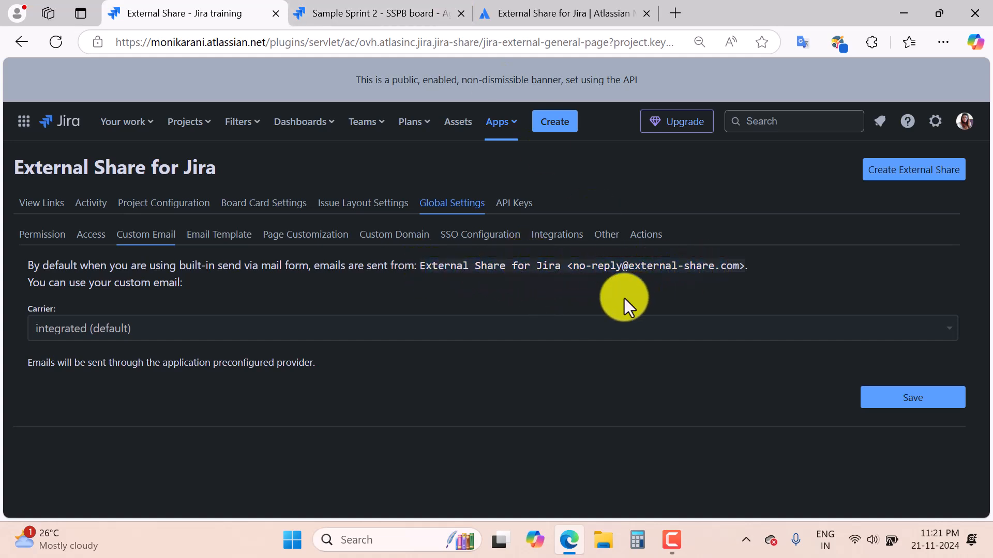
# Scroll through the email template used for shared links.
pyautogui.click(227, 236)
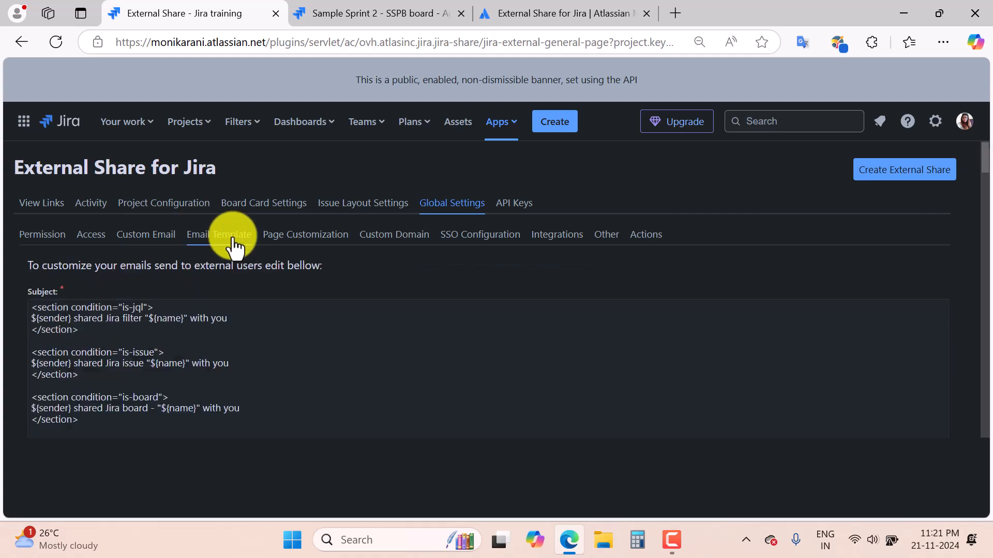
pyautogui.scroll(-5, 456, 369)
pyautogui.scroll(-5, 456, 369)
pyautogui.scroll(10, 456, 369)
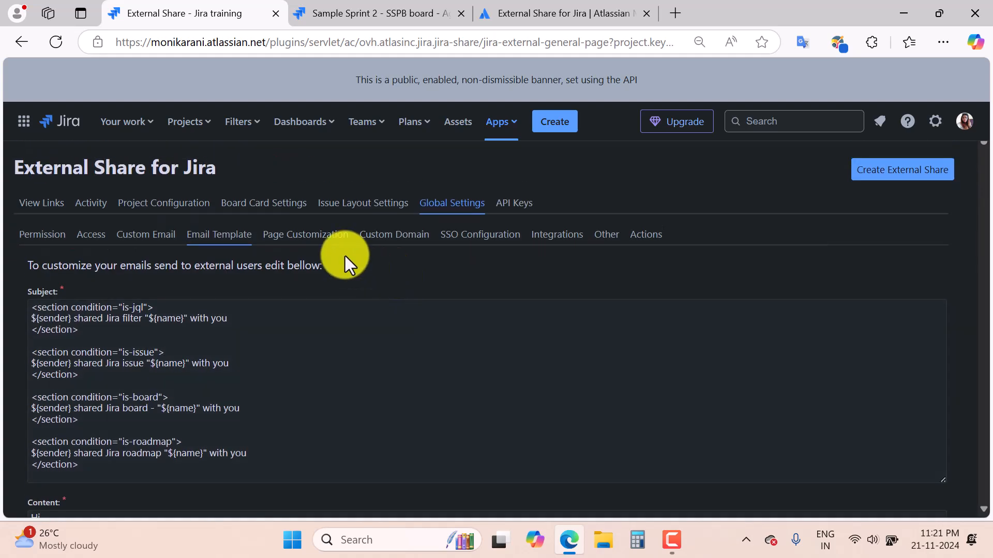
# Look through the Page Customization options, then view the disabled Custom Domain settings.
pyautogui.click(329, 244)
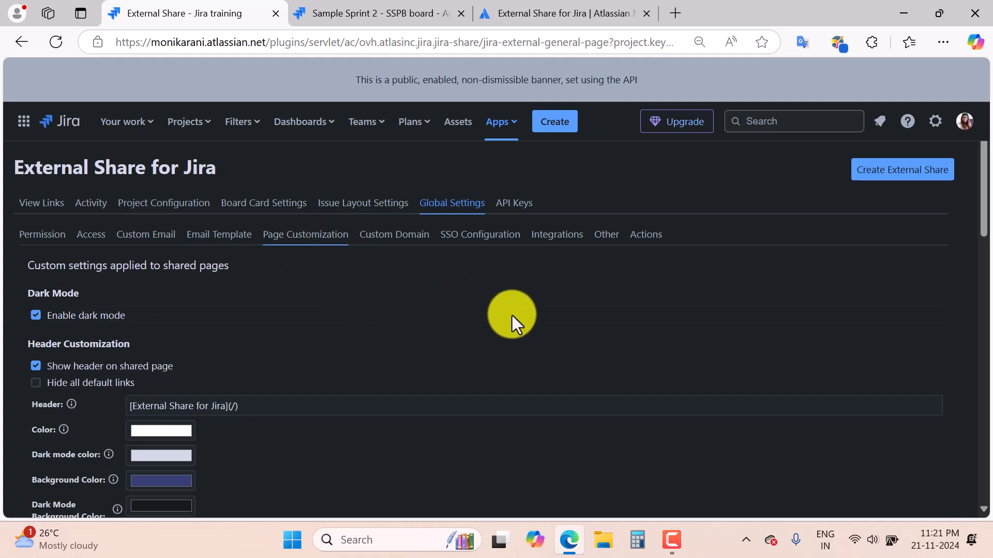
pyautogui.scroll(-1, 511, 316)
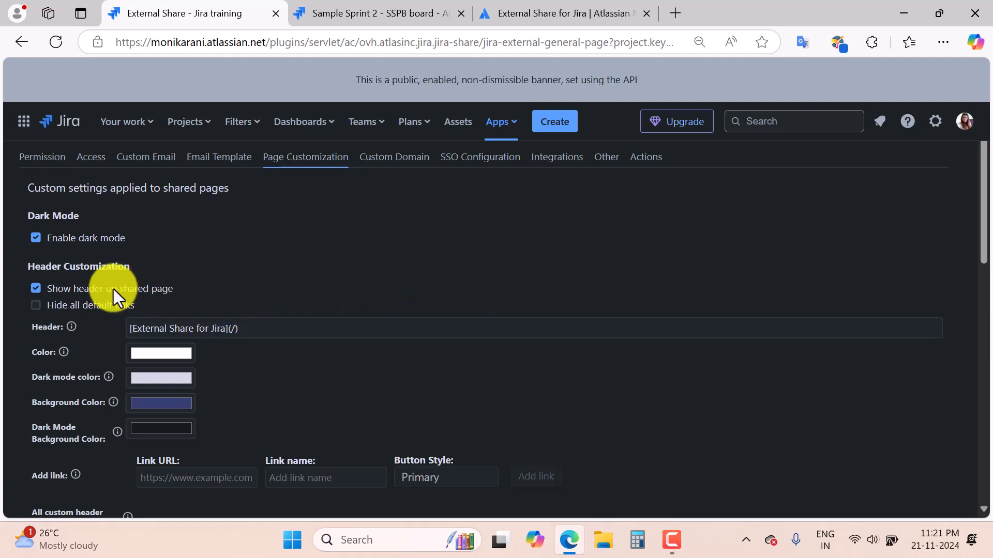
pyautogui.scroll(-3, 325, 381)
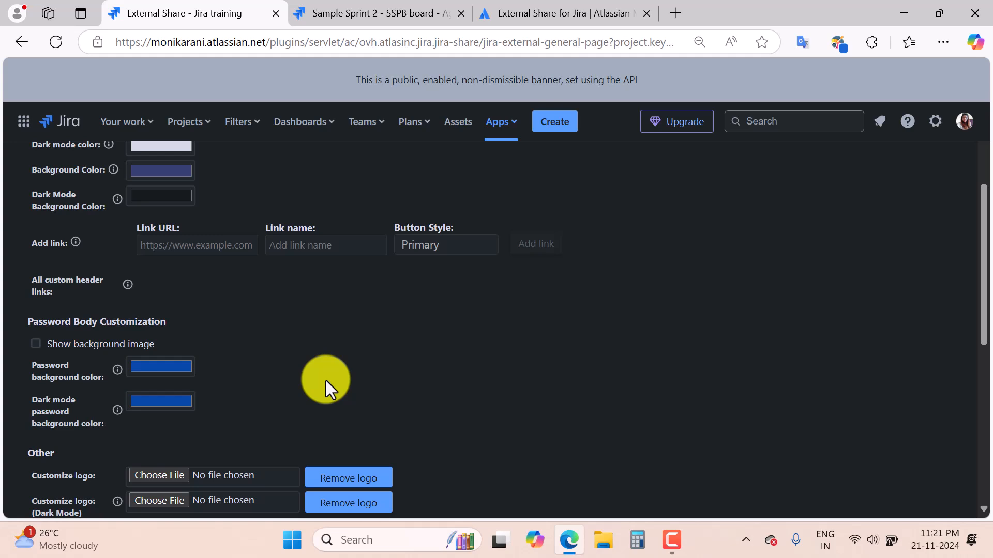
pyautogui.scroll(-3, 326, 381)
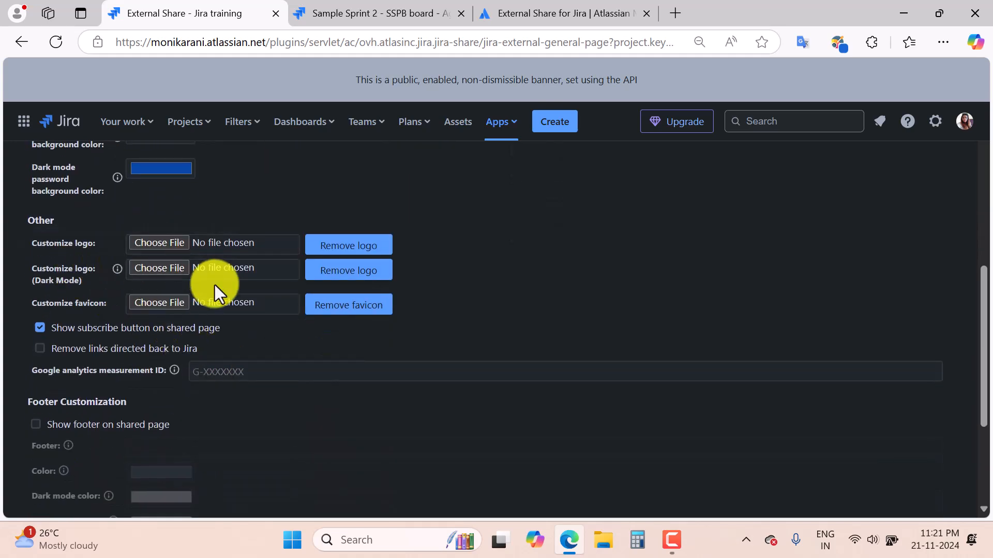
pyautogui.scroll(10, 291, 424)
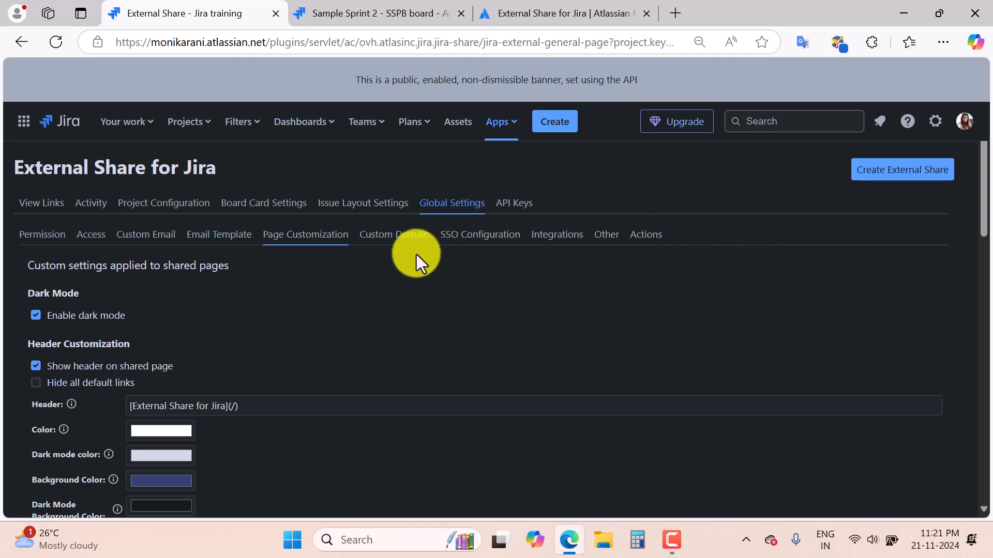
pyautogui.click(403, 239)
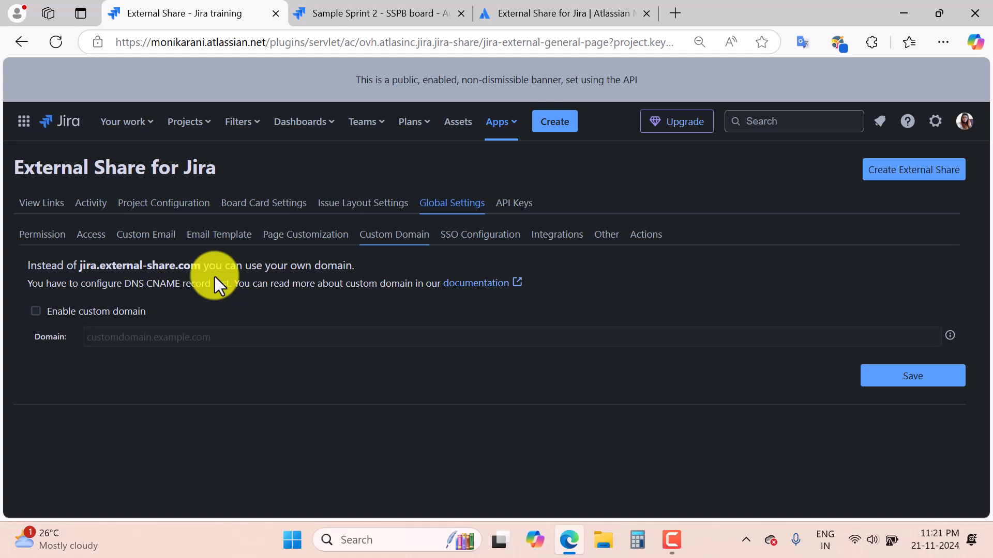
# Look over SSO Configuration and Integrations, ending on the empty API Keys list.
pyautogui.click(485, 237)
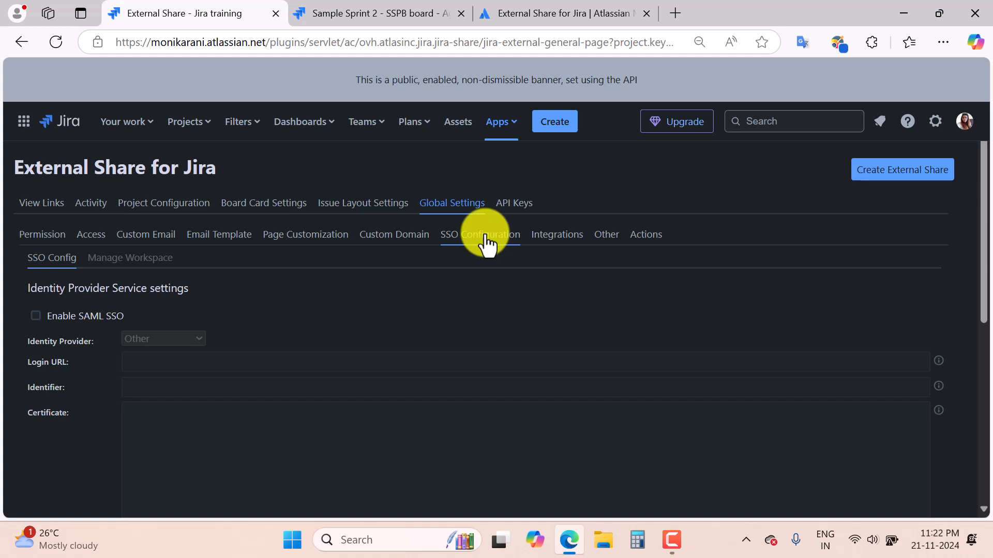
pyautogui.click(566, 245)
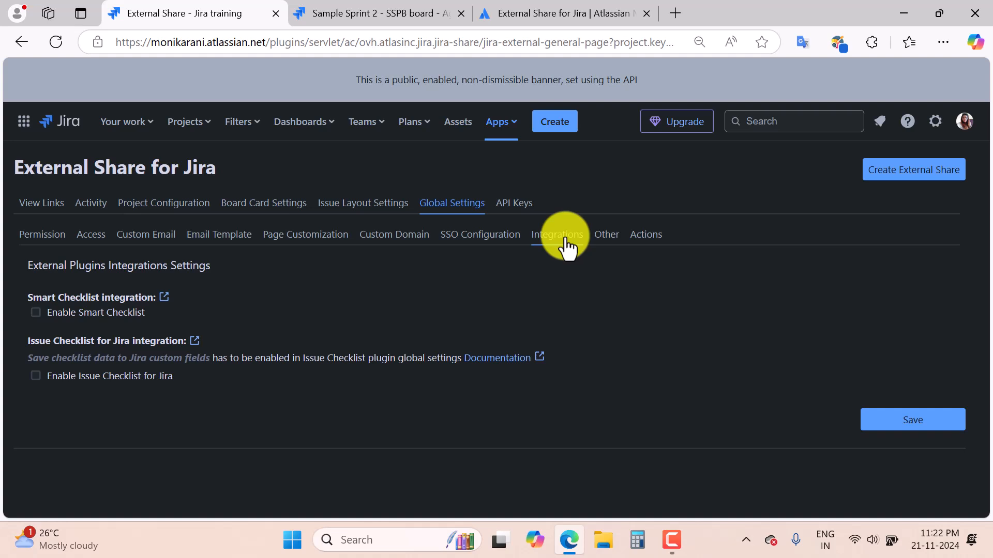
pyautogui.click(525, 209)
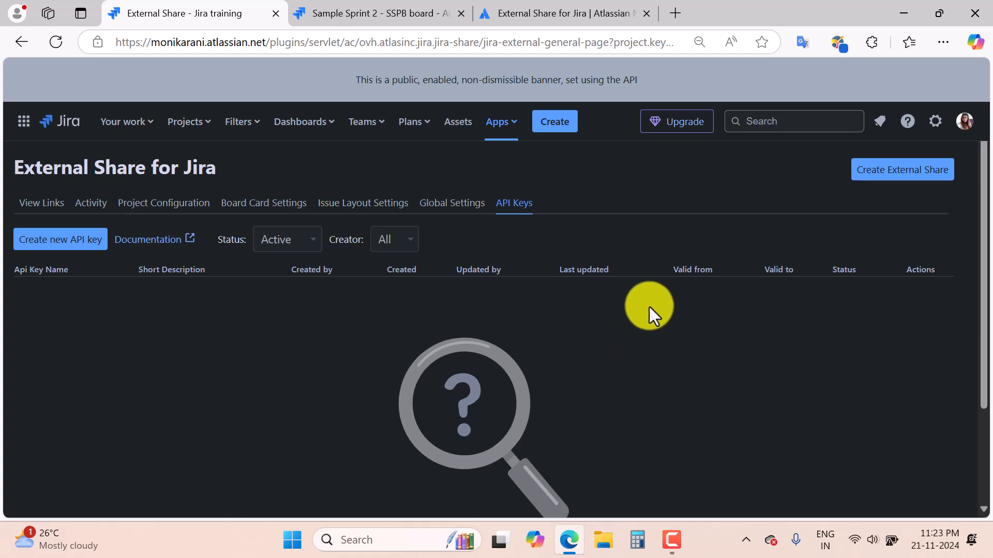
# Go to Sample Scrum Project B's External Share links and start a new share.
pyautogui.hotkey('alt', 'Left')
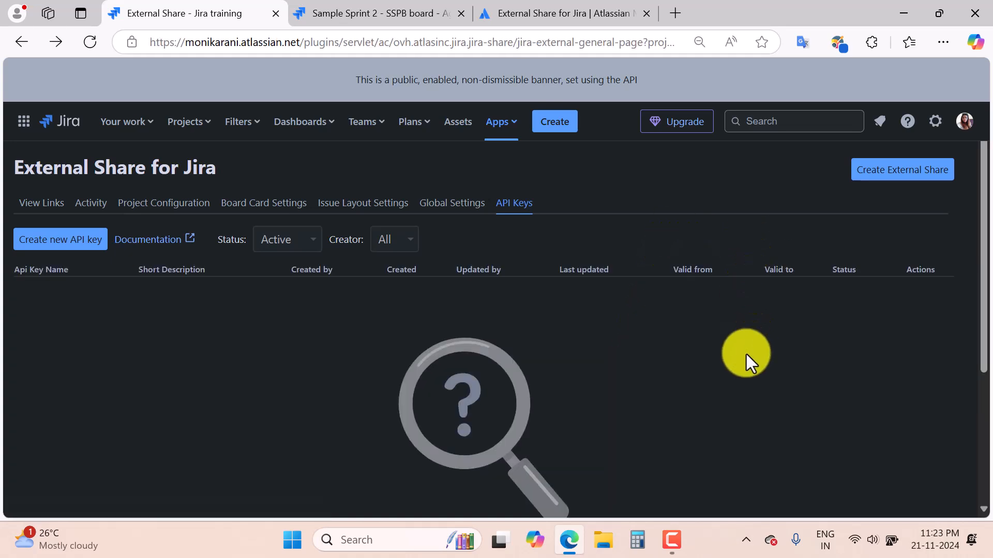
pyautogui.click(198, 127)
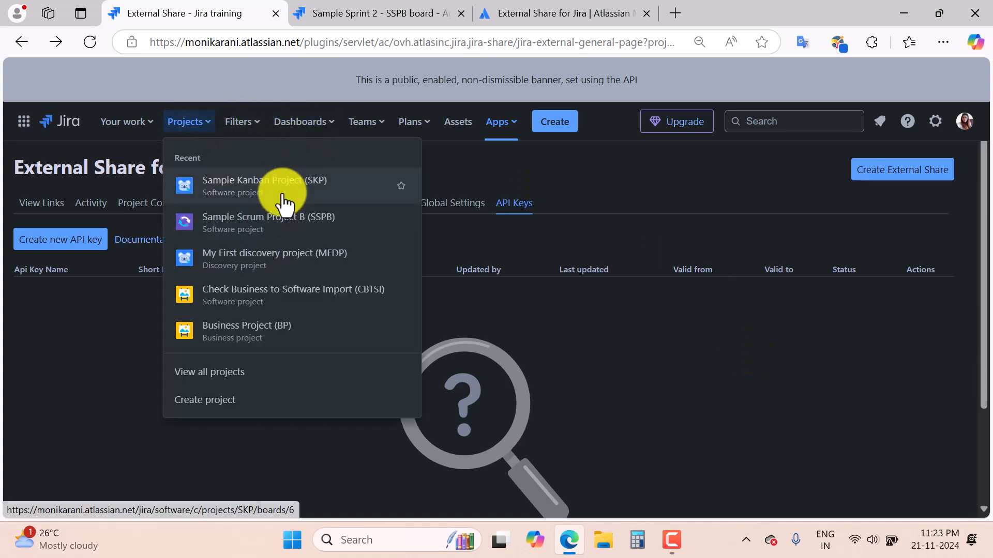
pyautogui.click(325, 227)
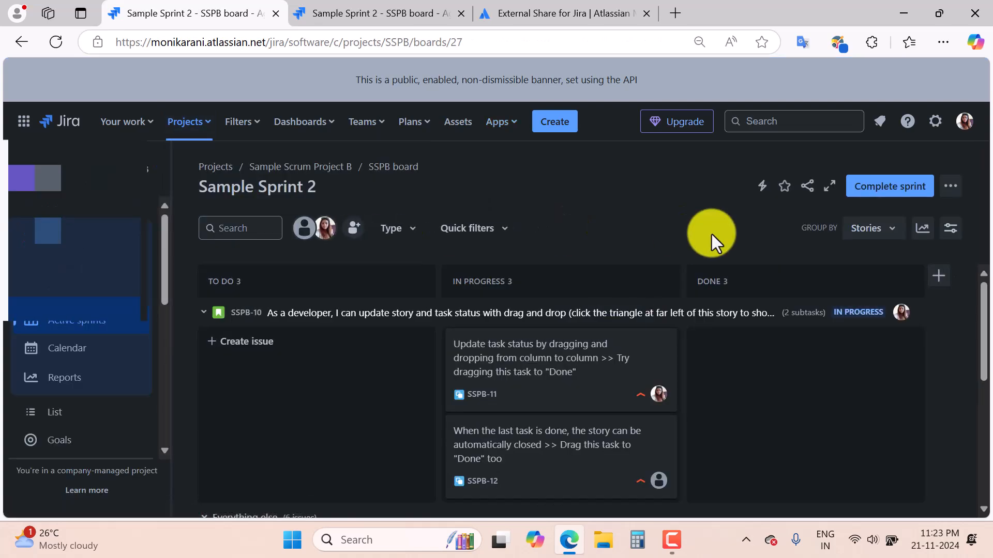
pyautogui.moveTo(163, 296); pyautogui.dragTo(169, 424)
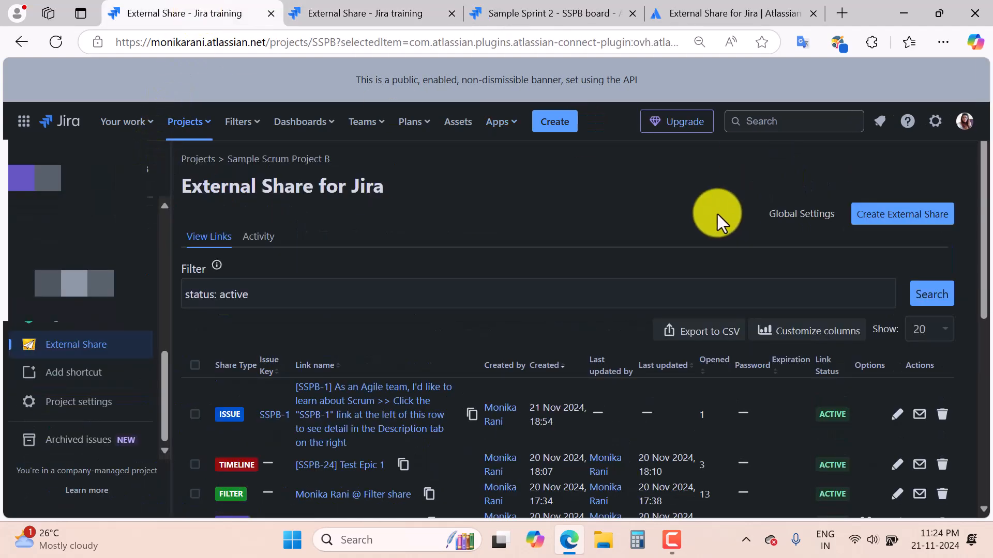
pyautogui.click(889, 224)
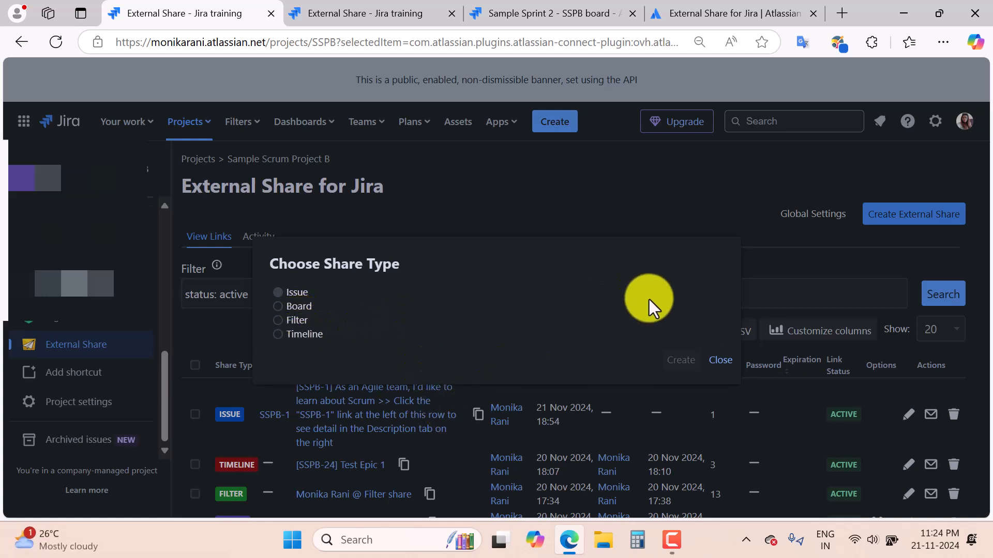
# Dismiss the Choose Share Type dialog and go to the Sample Scrum Project B backlog.
pyautogui.click(721, 361)
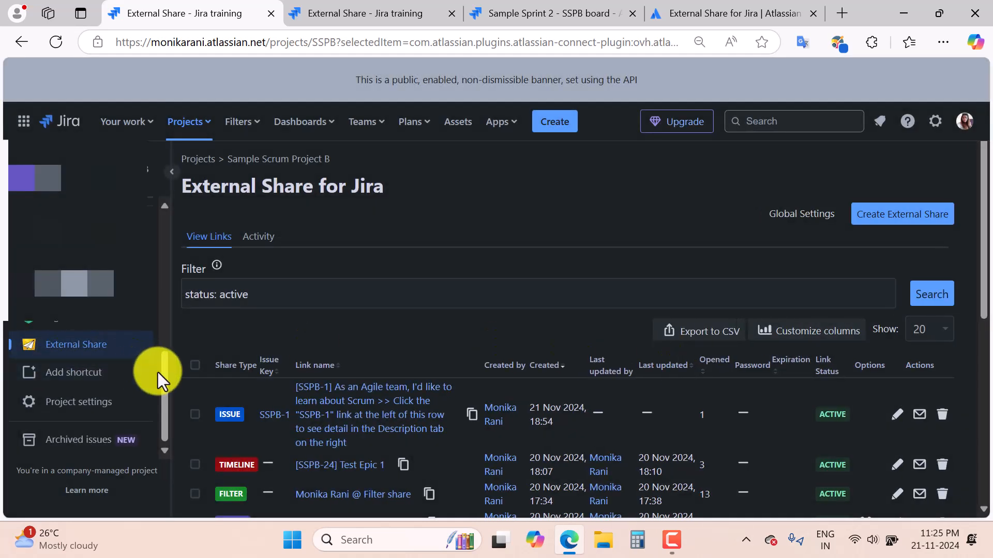
pyautogui.moveTo(166, 351); pyautogui.dragTo(166, 222)
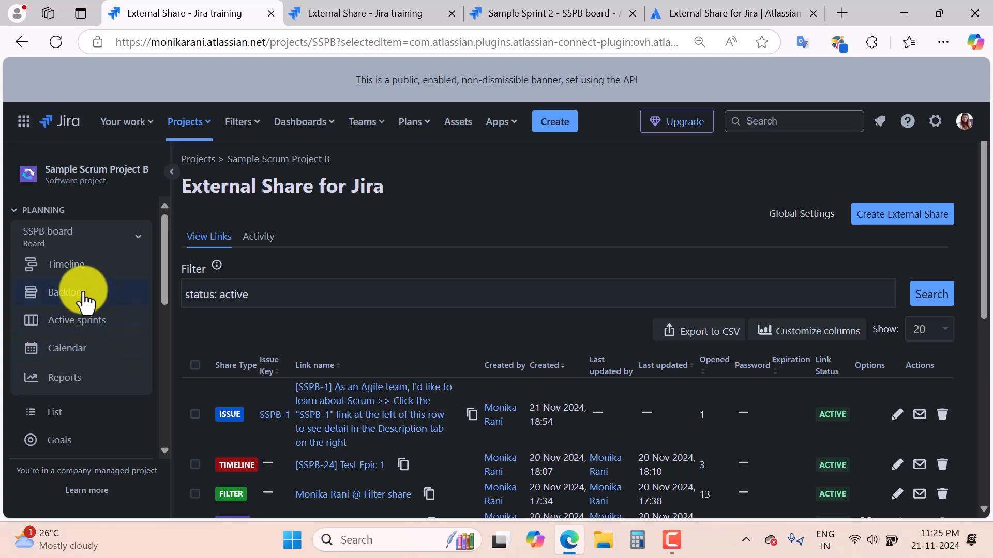
pyautogui.scroll(-5, 82, 293)
pyautogui.moveTo(166, 374); pyautogui.dragTo(156, 206)
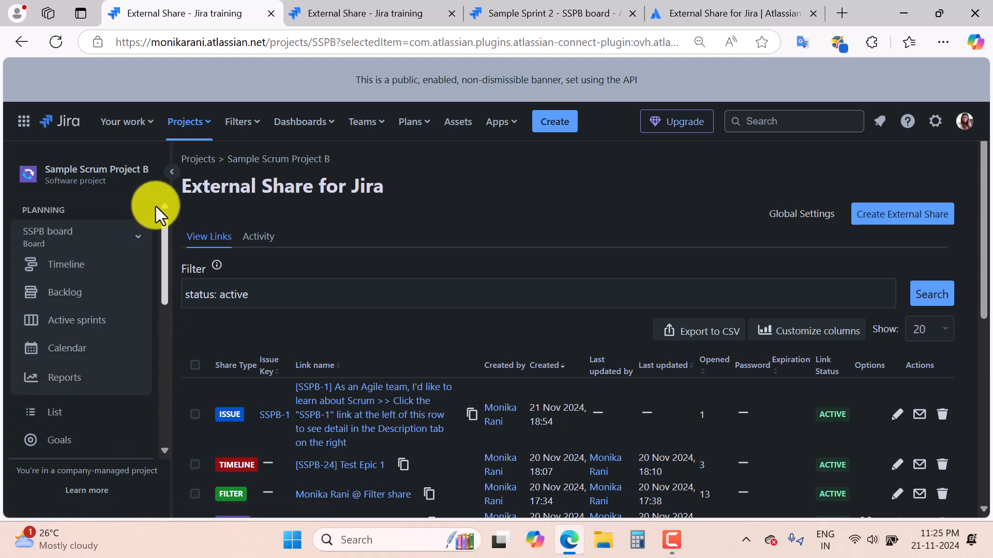
pyautogui.click(64, 292)
# Create an external share for issue SSPB-14 from its ••• actions menu.
pyautogui.click(342, 376)
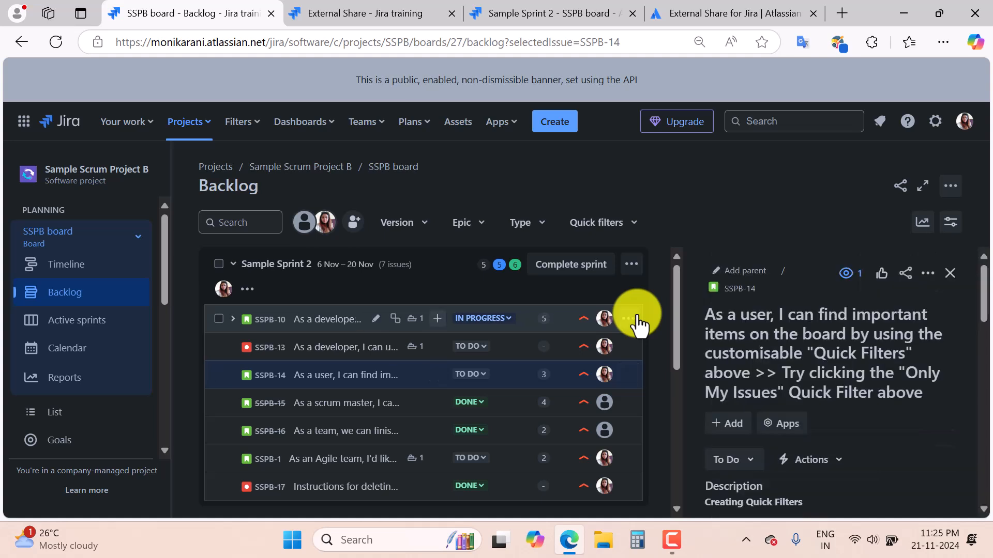
pyautogui.click(927, 276)
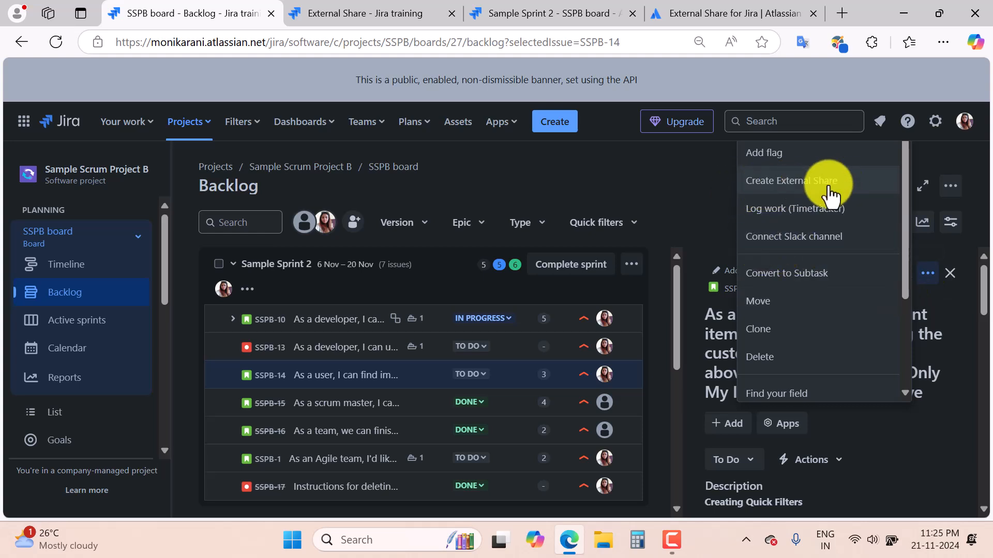
pyautogui.click(807, 190)
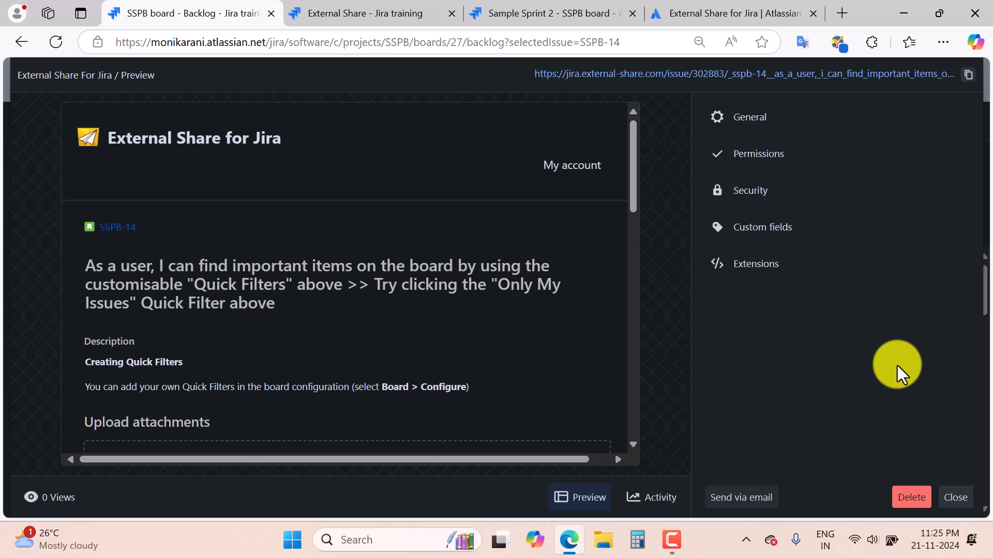
# Name the share 'demo video link' and leave Use public URL switched off.
pyautogui.click(773, 127)
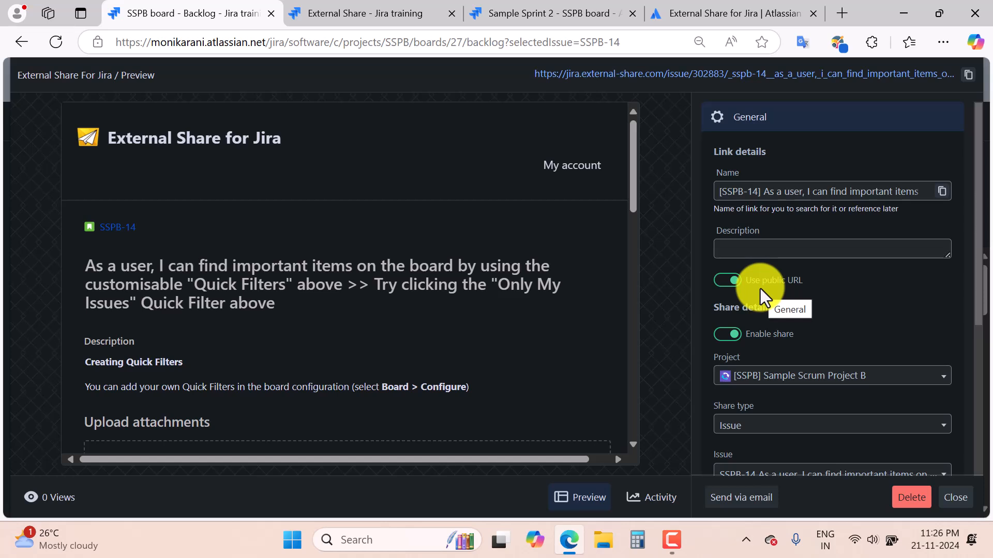
pyautogui.scroll(-2, 765, 294)
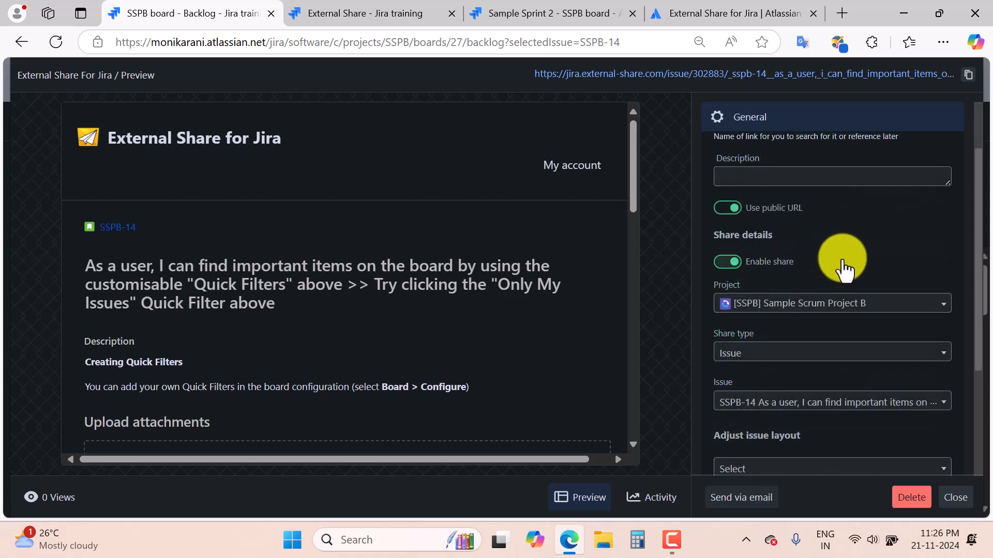
pyautogui.scroll(2, 842, 259)
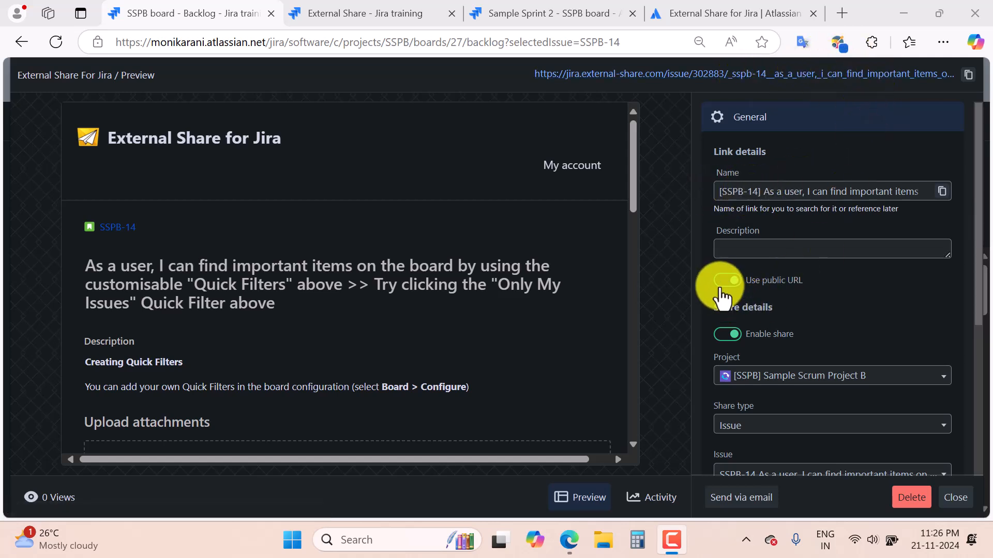
pyautogui.click(724, 281)
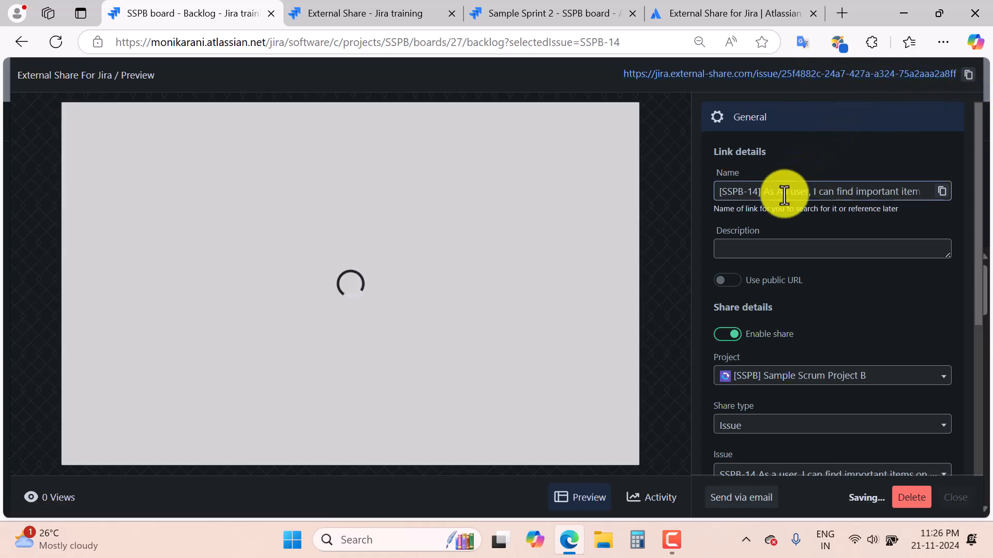
pyautogui.tripleClick(784, 192)
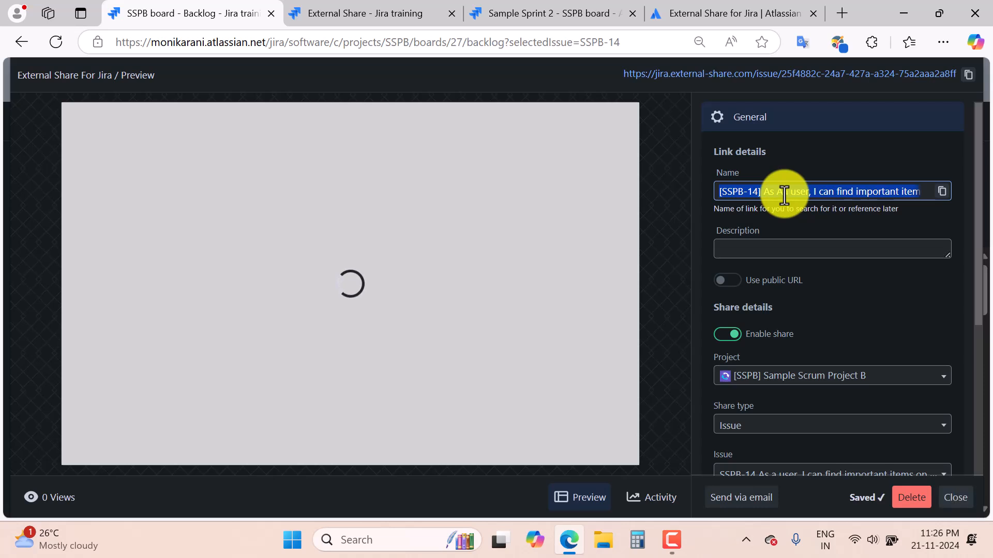
pyautogui.write('demo video')
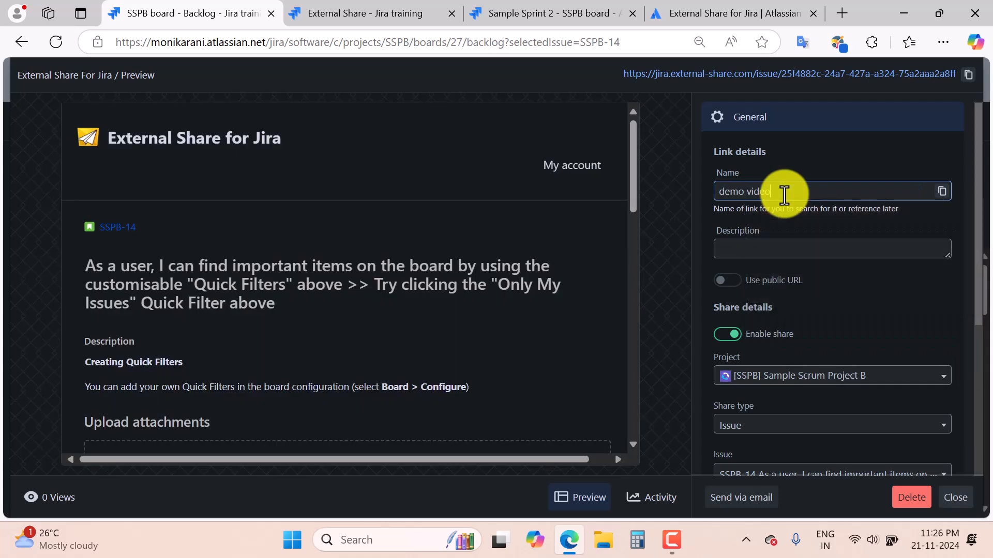
pyautogui.write(' link')
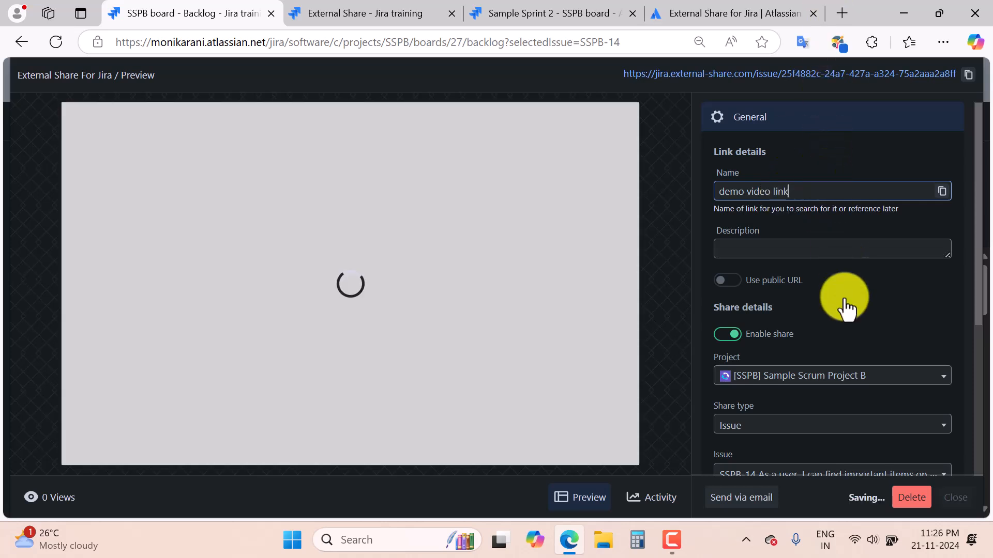
pyautogui.click(742, 283)
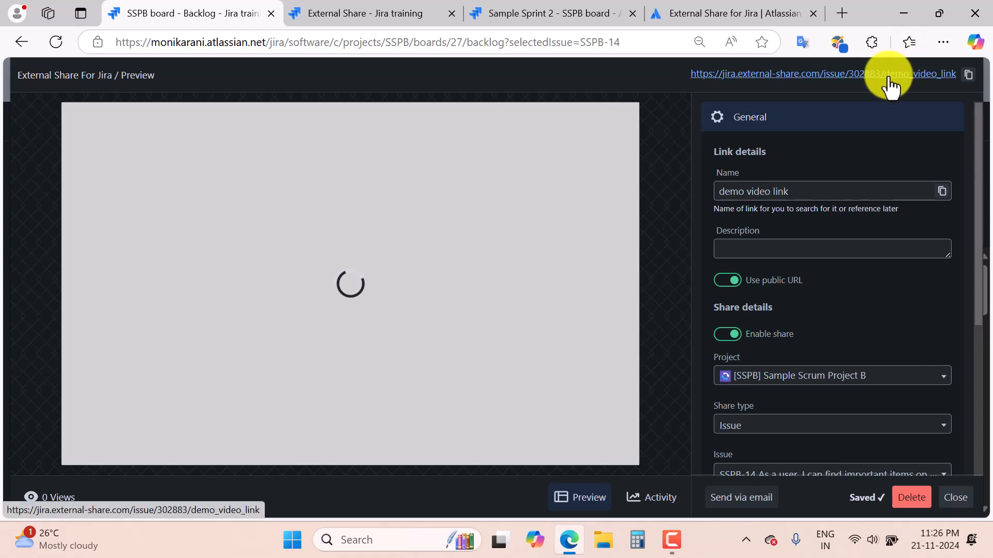
pyautogui.click(741, 283)
pyautogui.click(742, 284)
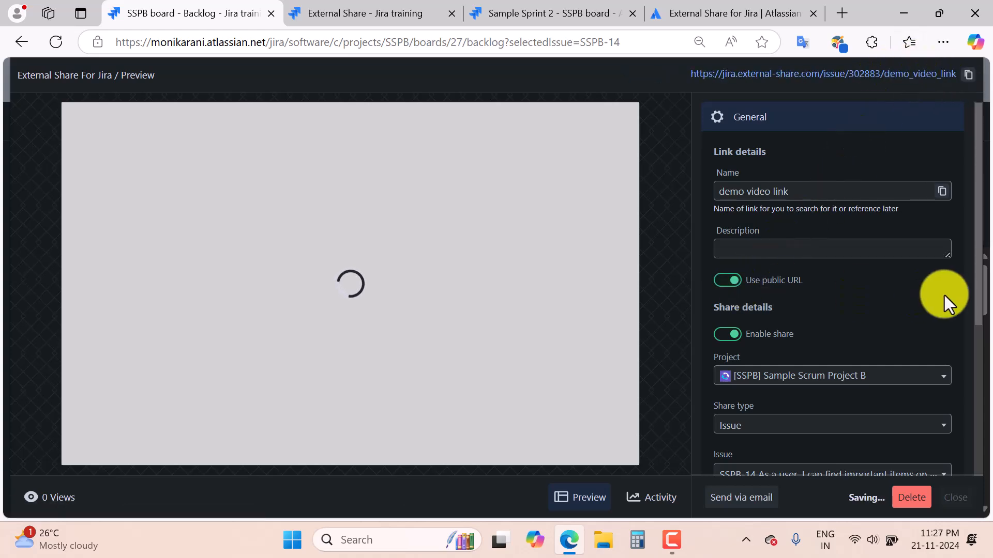
pyautogui.click(761, 280)
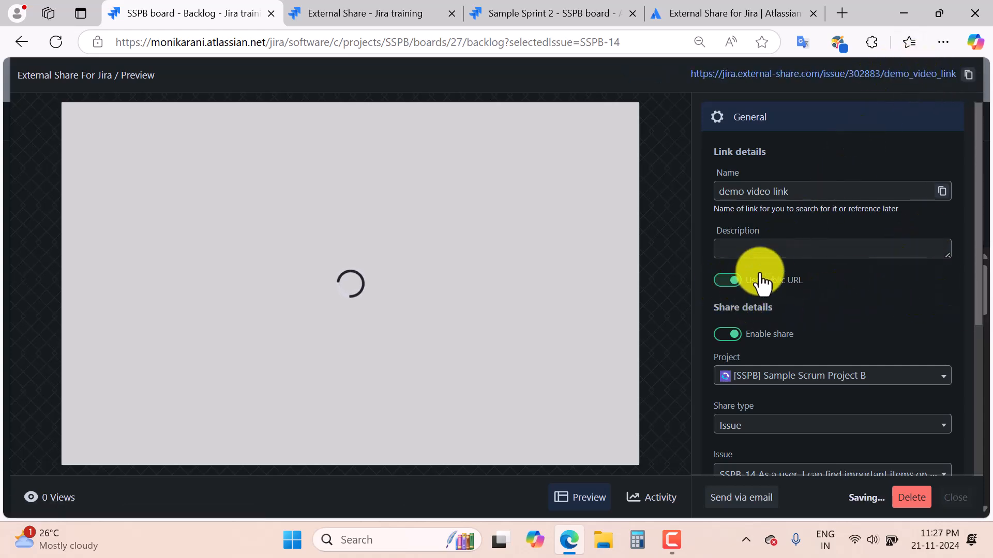
pyautogui.scroll(-3, 909, 238)
# Check the project, Issue share type and issue, leaving no issue layout selected.
pyautogui.click(909, 238)
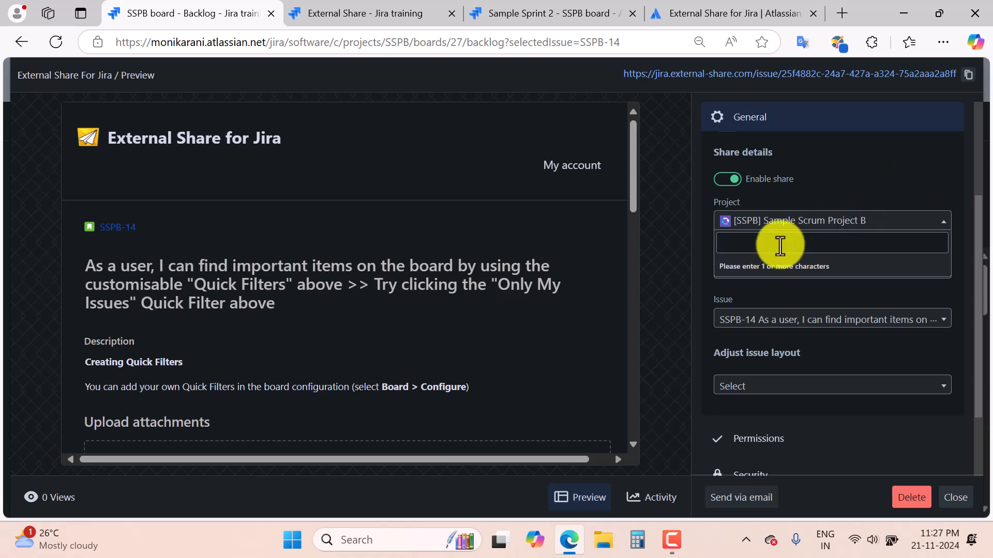
pyautogui.click(871, 195)
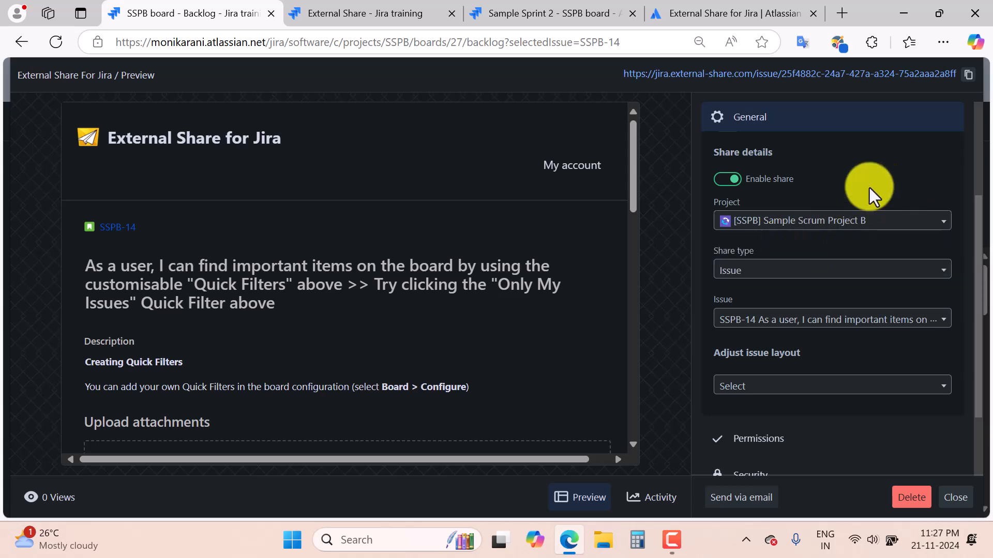
pyautogui.click(881, 275)
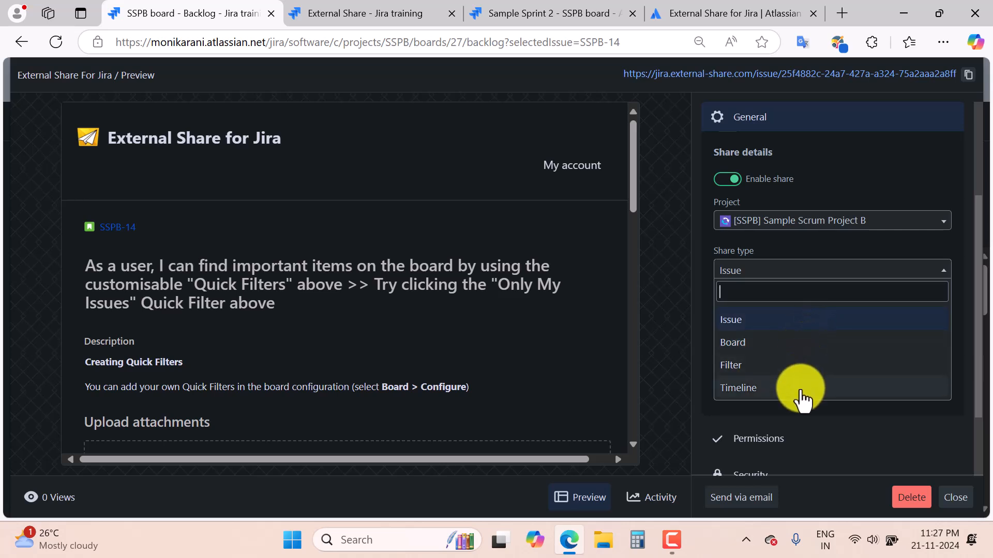
pyautogui.click(821, 321)
pyautogui.scroll(-2, 816, 401)
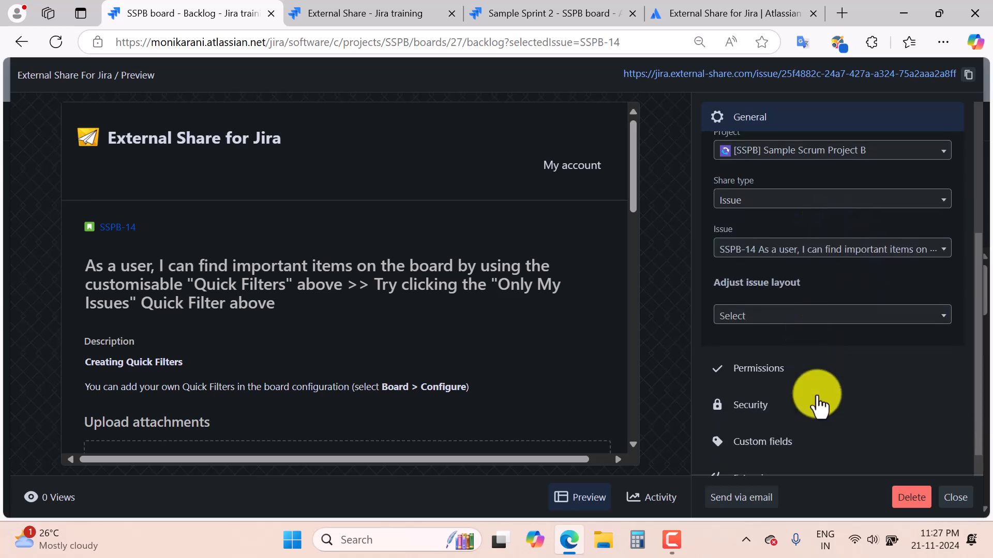
pyautogui.click(947, 246)
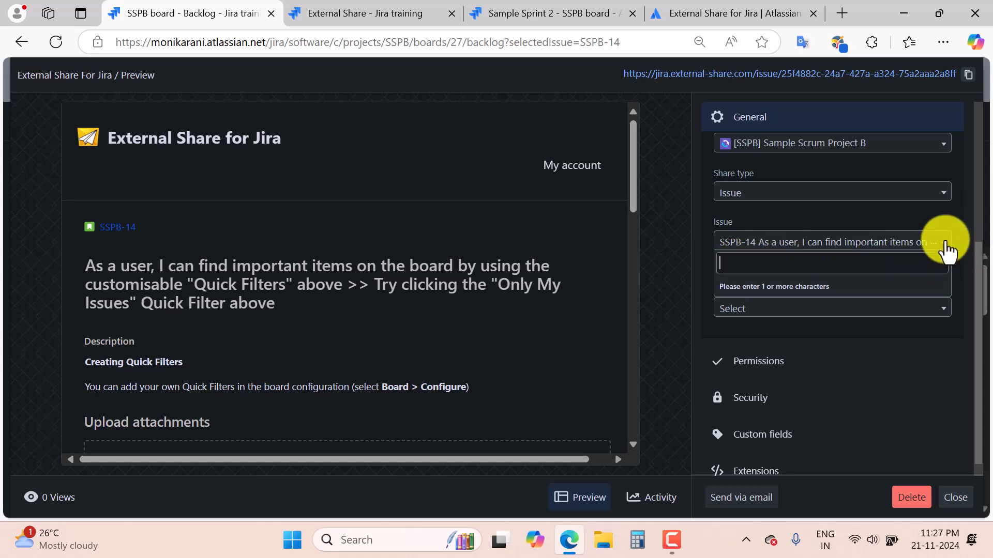
pyautogui.click(946, 247)
pyautogui.click(817, 310)
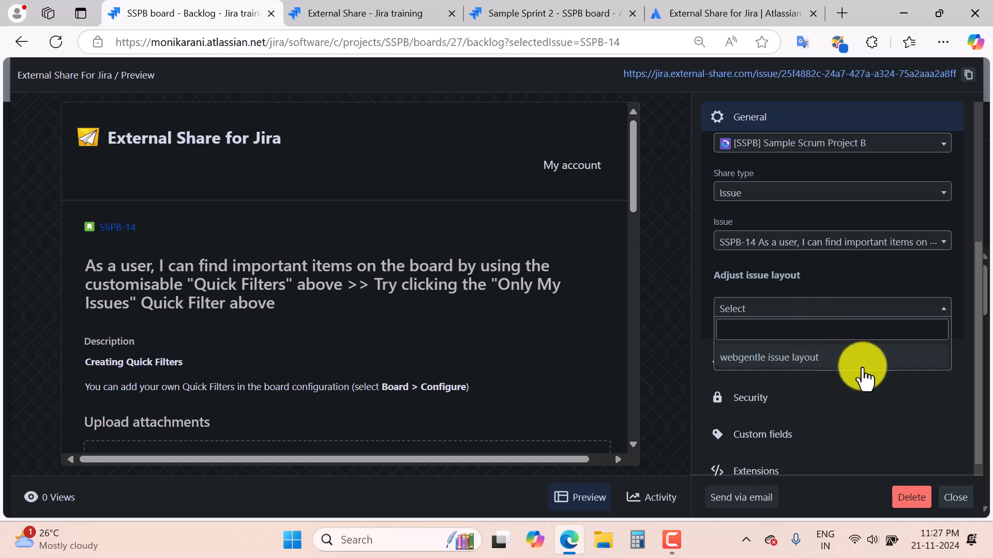
pyautogui.click(864, 387)
pyautogui.scroll(-1, 864, 387)
# Expand the Permissions section and scroll through its comment and issue settings.
pyautogui.click(748, 344)
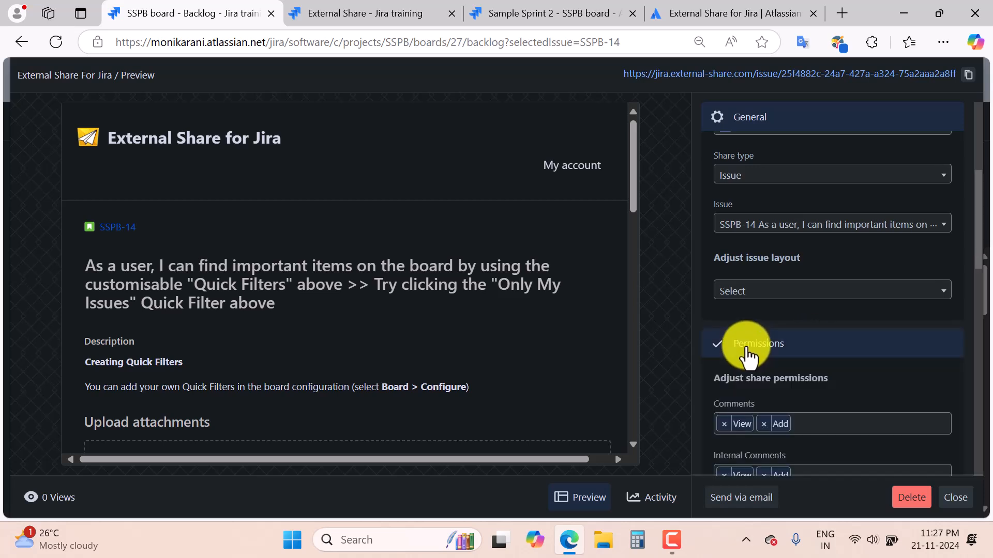
pyautogui.scroll(-3, 816, 372)
pyautogui.scroll(-2, 862, 365)
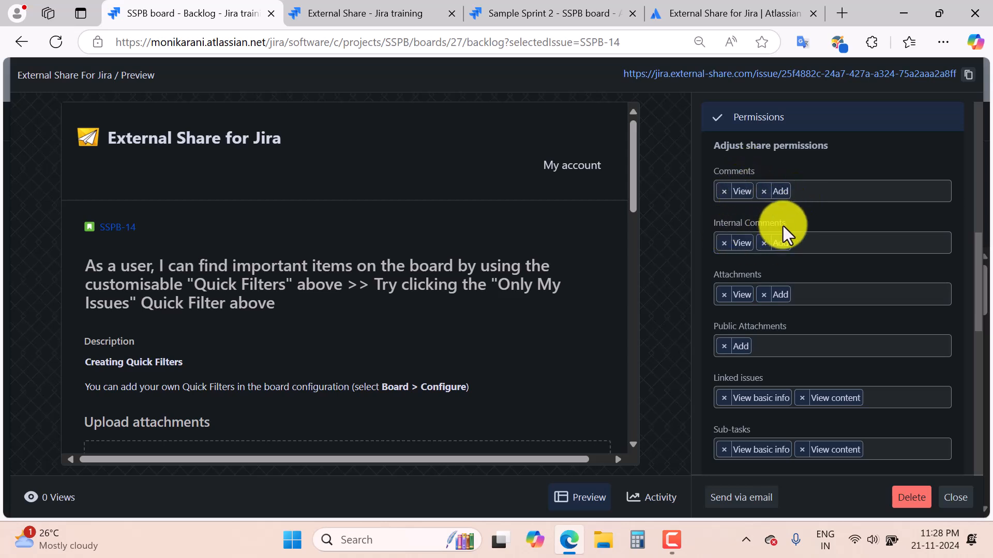
pyautogui.scroll(-4, 838, 248)
pyautogui.scroll(2, 878, 269)
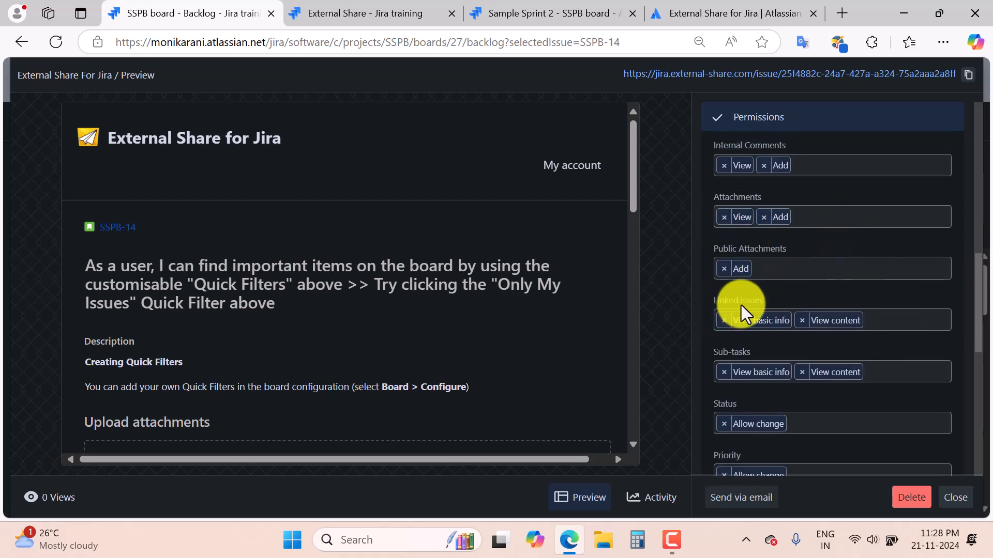
pyautogui.scroll(-1, 882, 314)
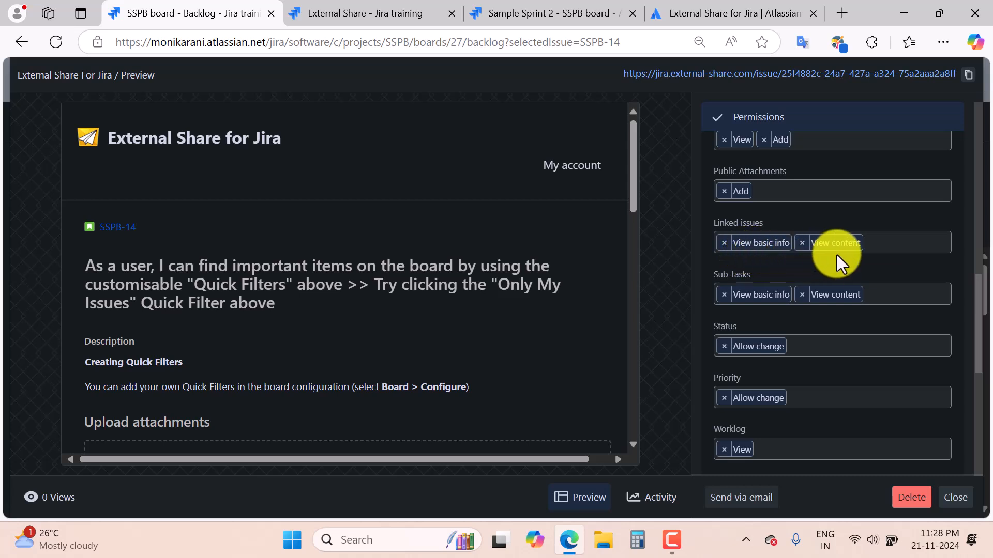
pyautogui.scroll(-1, 869, 274)
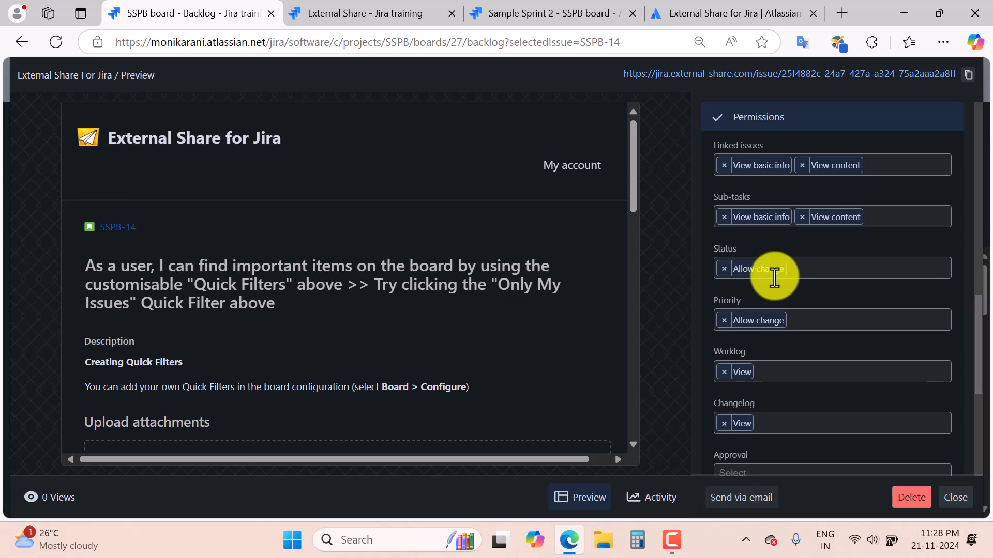
pyautogui.scroll(-1, 782, 277)
pyautogui.scroll(1, 791, 286)
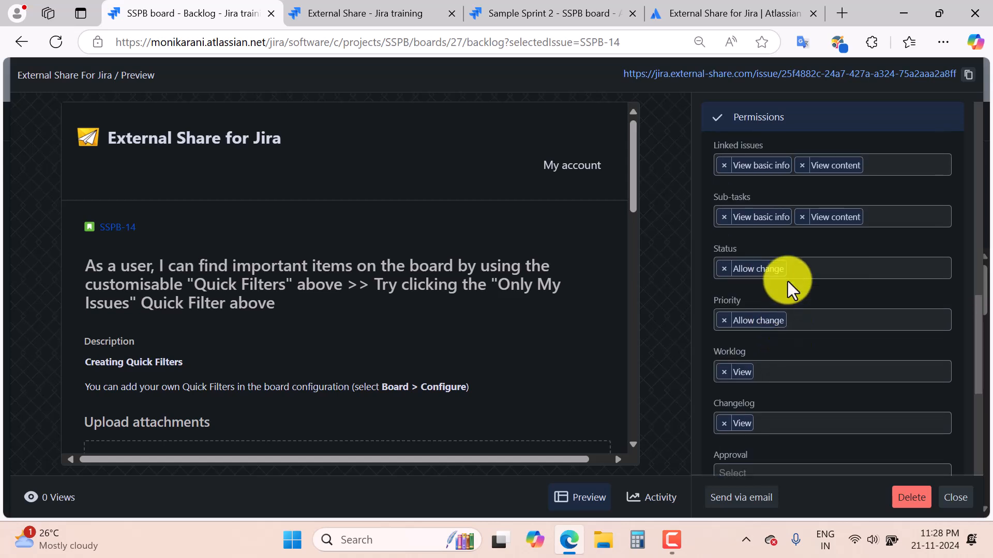
pyautogui.scroll(-5, 722, 313)
# Look at the Issue Creation choices without picking one, then expand Security.
pyautogui.scroll(2, 854, 290)
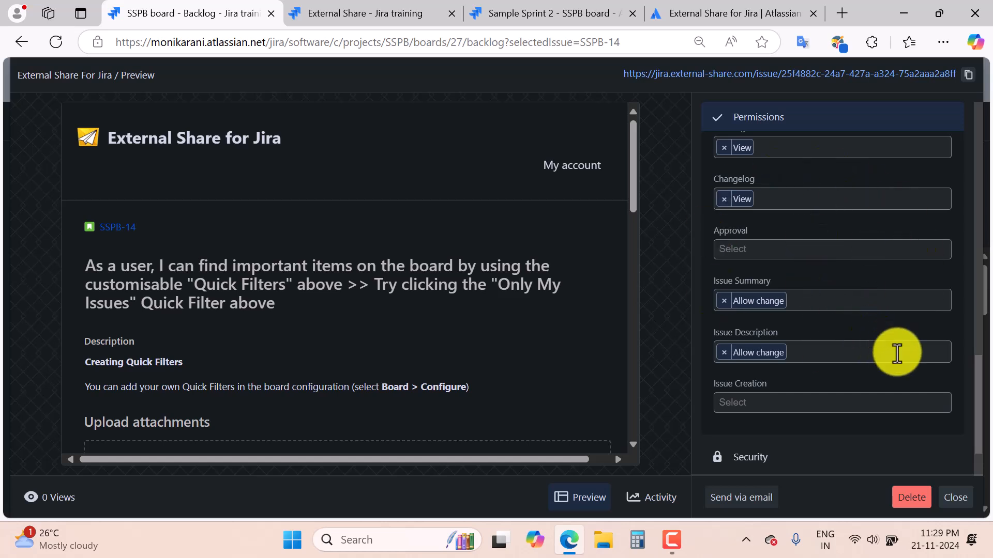
pyautogui.scroll(-1, 896, 353)
pyautogui.click(764, 325)
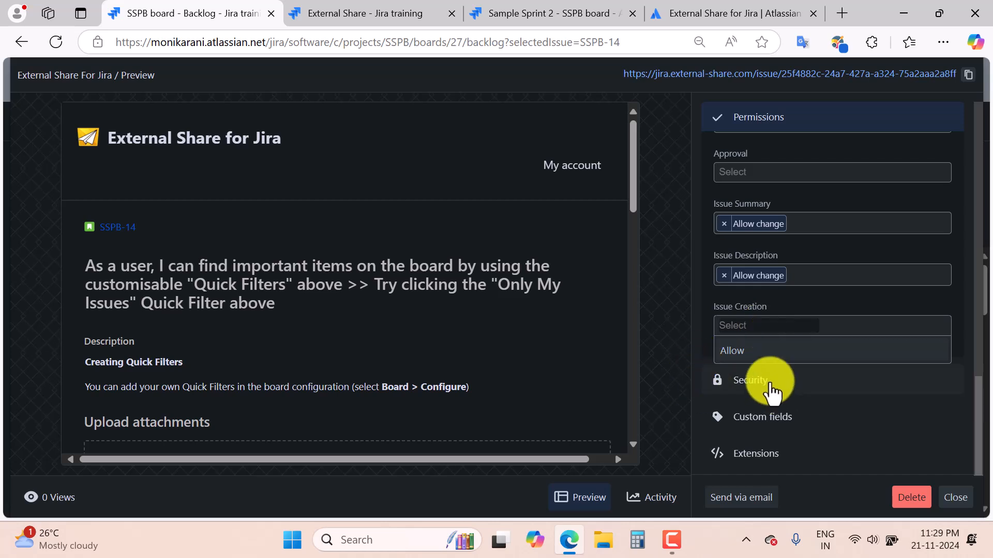
pyautogui.click(764, 385)
# Leave password protection and link expiration off, and enable Share with specific emails or domains.
pyautogui.scroll(-3, 878, 398)
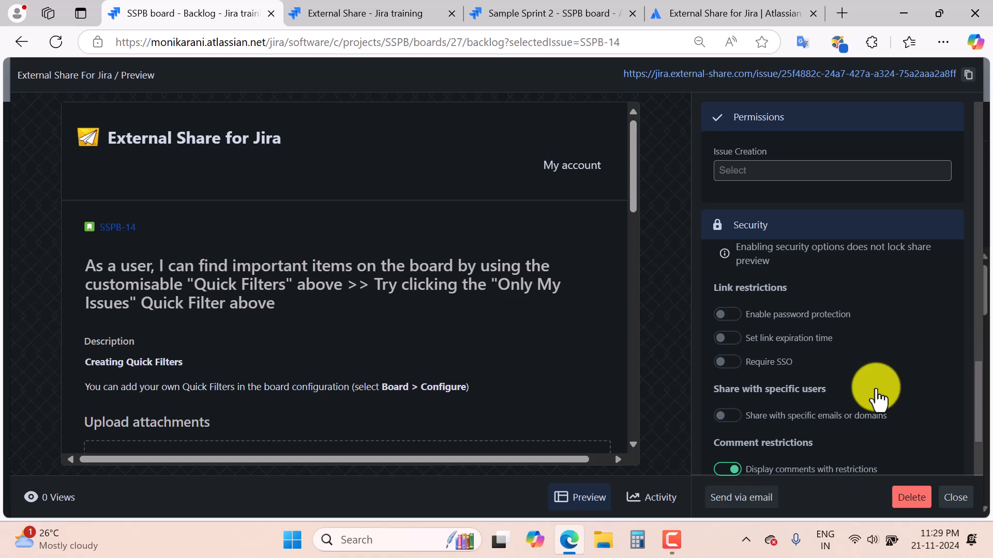
pyautogui.scroll(-2, 920, 305)
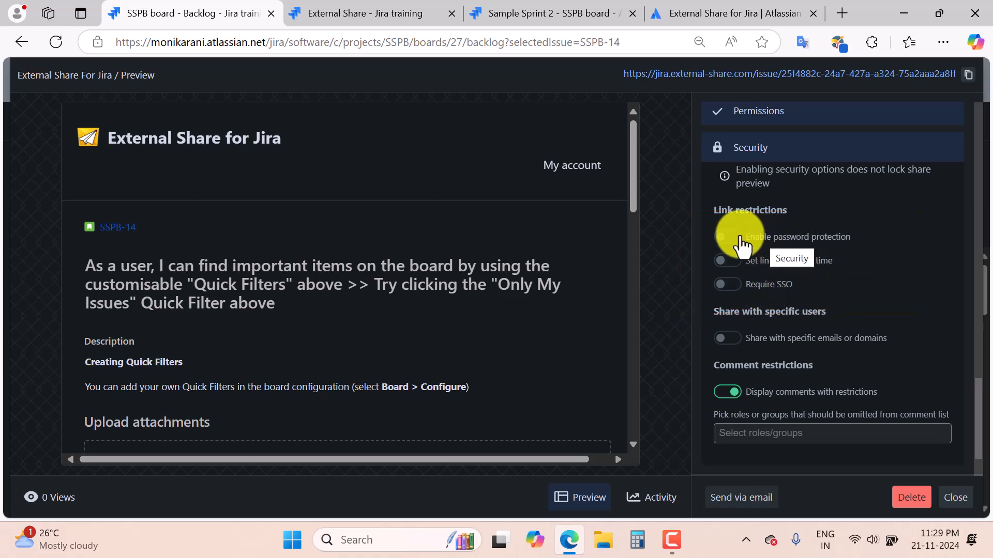
pyautogui.click(738, 238)
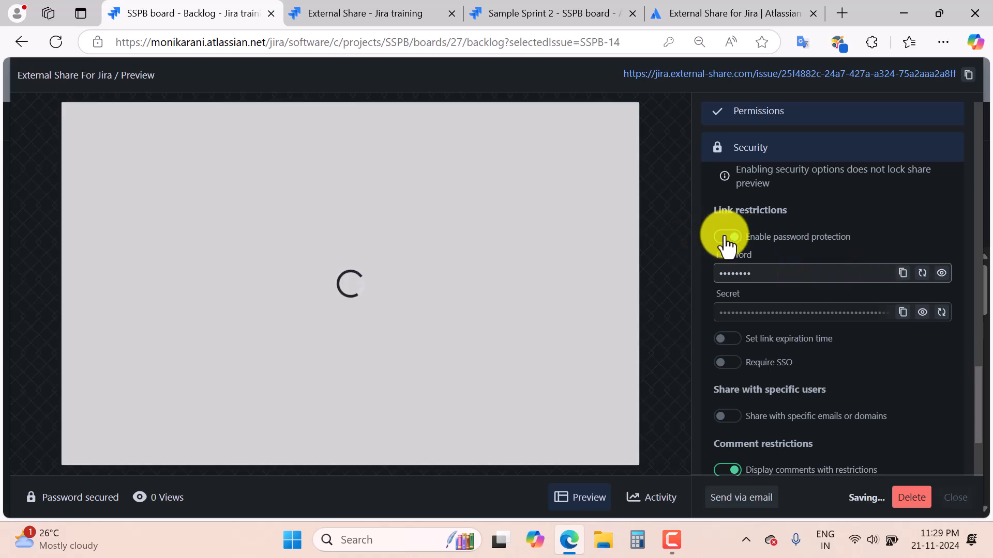
pyautogui.click(727, 237)
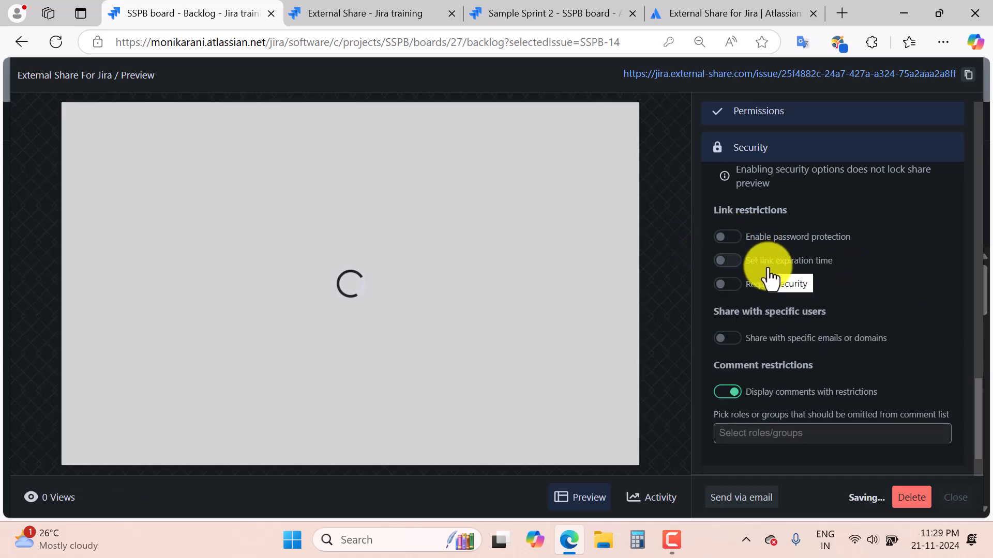
pyautogui.click(739, 263)
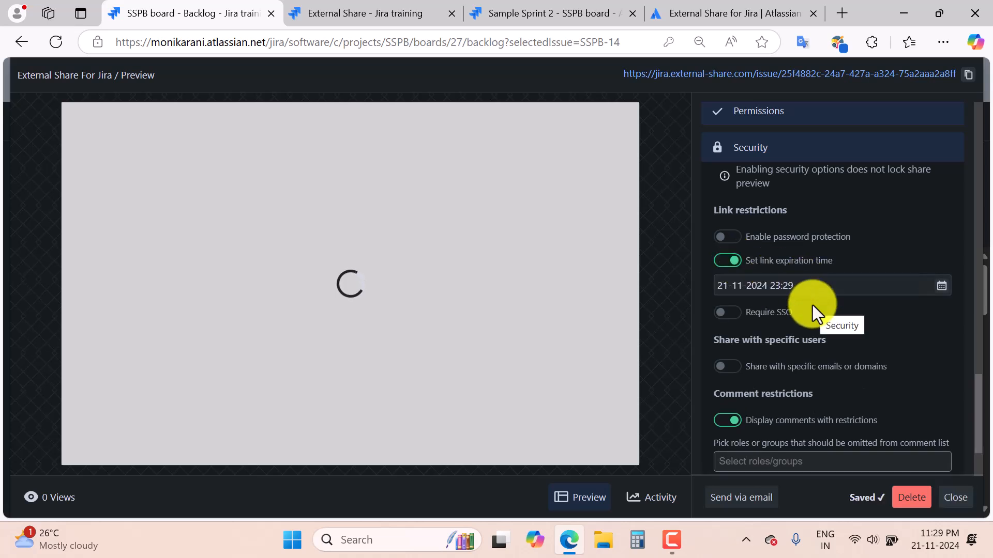
pyautogui.click(726, 261)
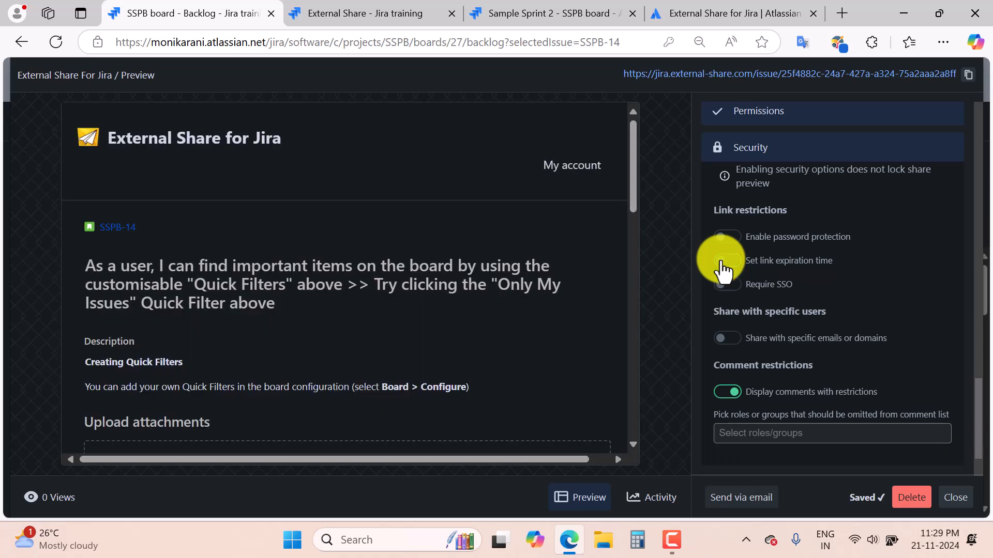
pyautogui.scroll(-2, 853, 348)
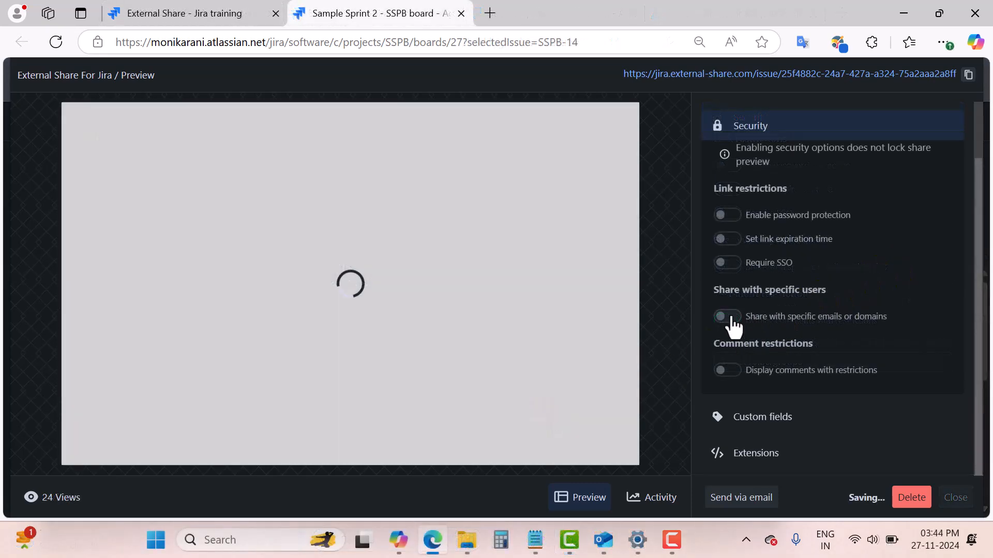
pyautogui.click(730, 318)
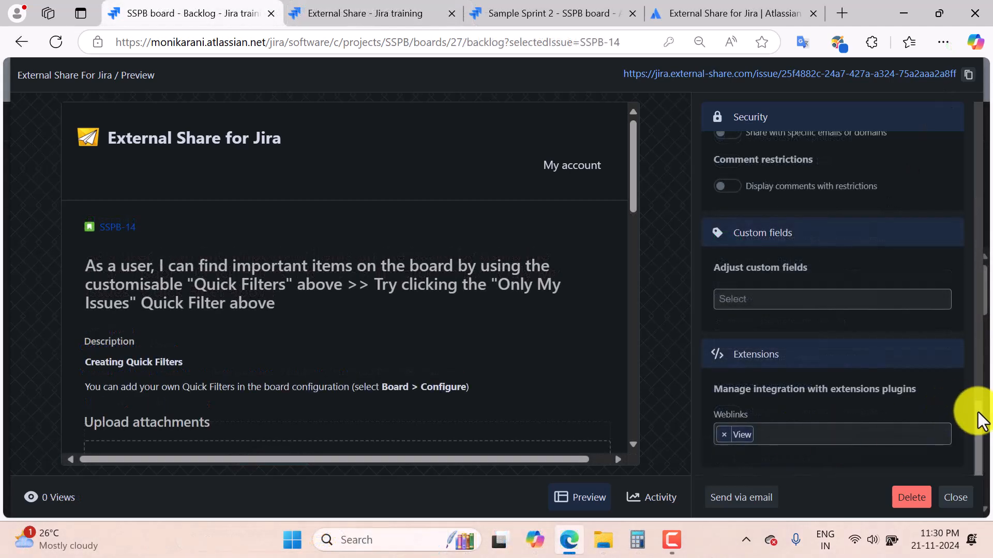
# Collapse General, Permissions, Security, Custom fields and Extensions, then choose Send via email.
pyautogui.moveTo(979, 422); pyautogui.dragTo(974, 110)
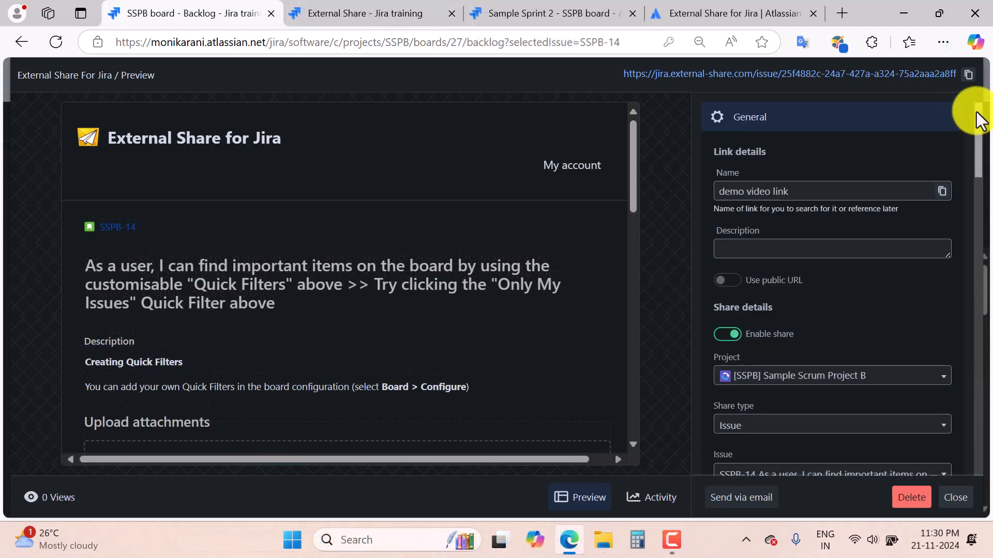
pyautogui.click(713, 117)
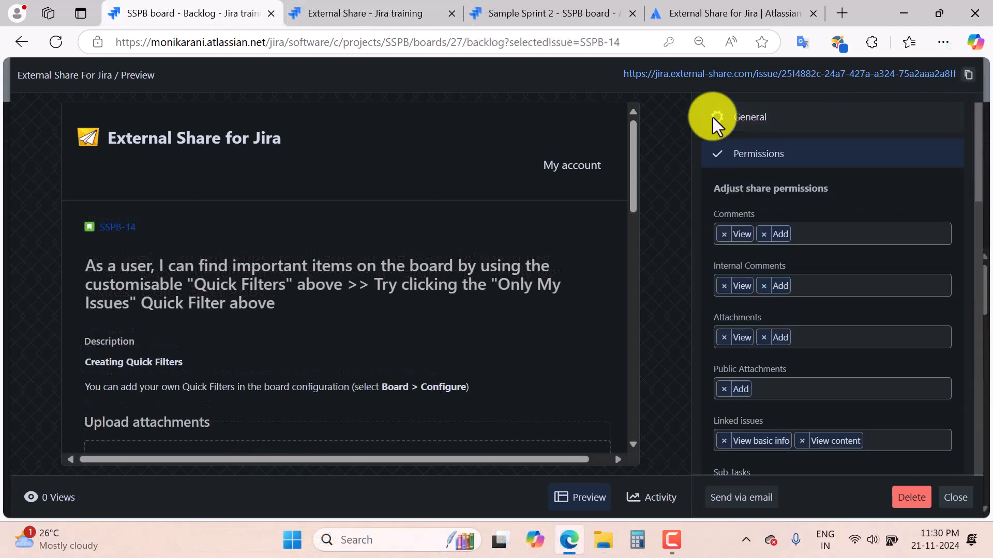
pyautogui.click(717, 158)
pyautogui.click(716, 202)
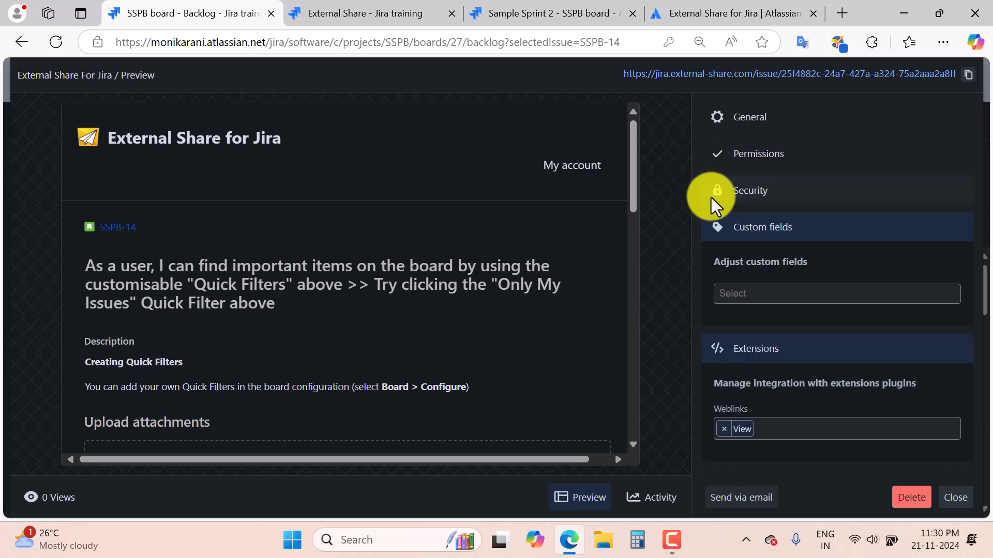
pyautogui.click(712, 233)
pyautogui.click(714, 264)
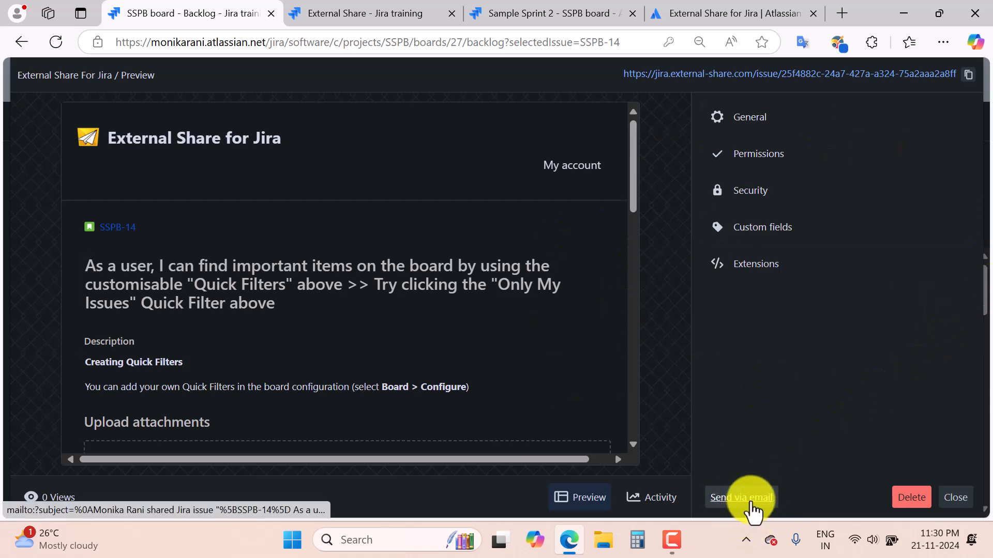
pyautogui.click(751, 505)
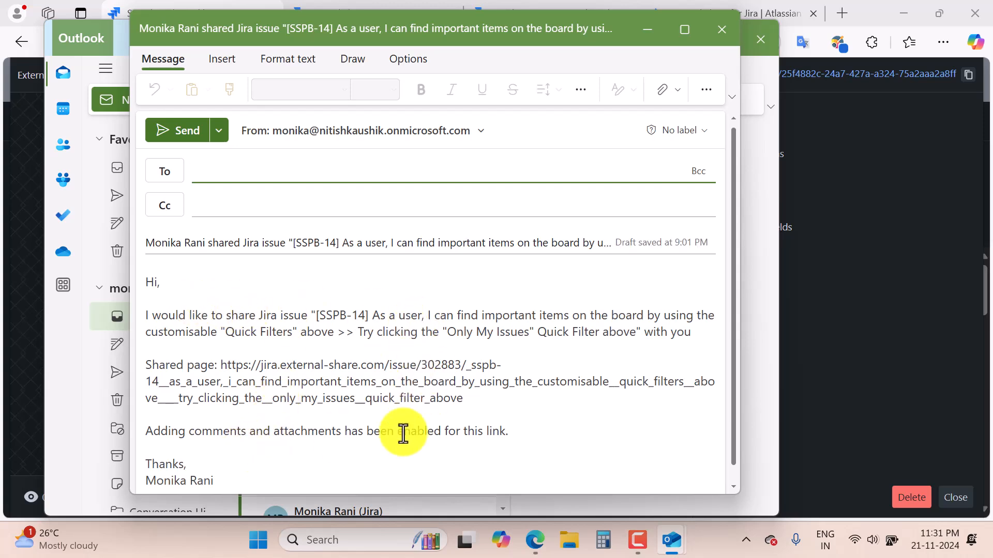
# Enter the recipient's Gmail address in the To field of the SSPB-14 share draft.
pyautogui.moveTo(508, 432); pyautogui.dragTo(174, 286)
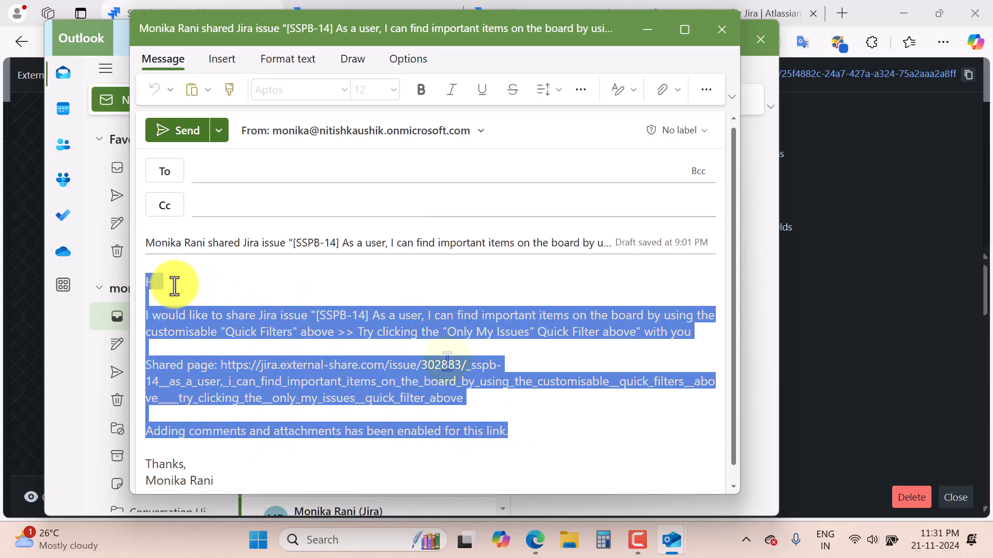
pyautogui.click(447, 360)
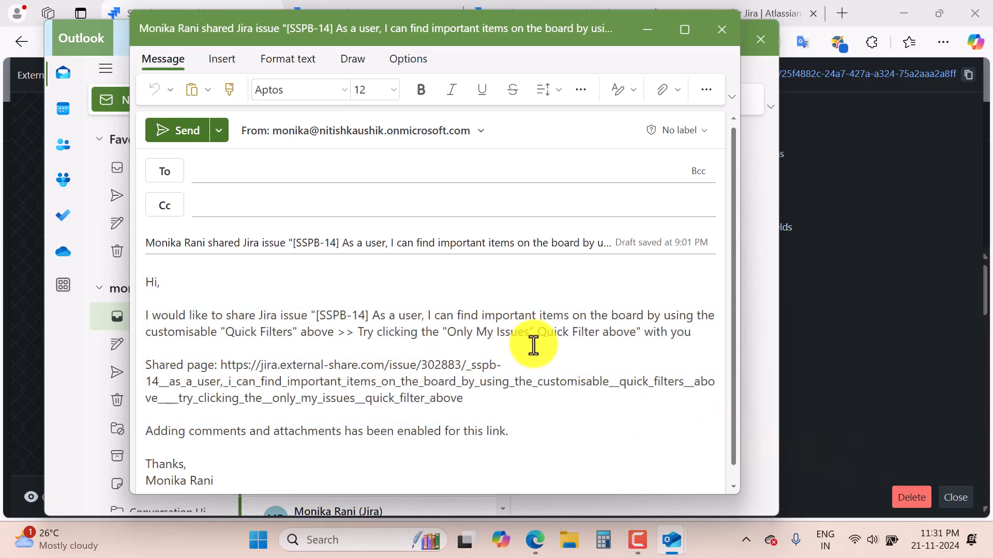
pyautogui.click(202, 172)
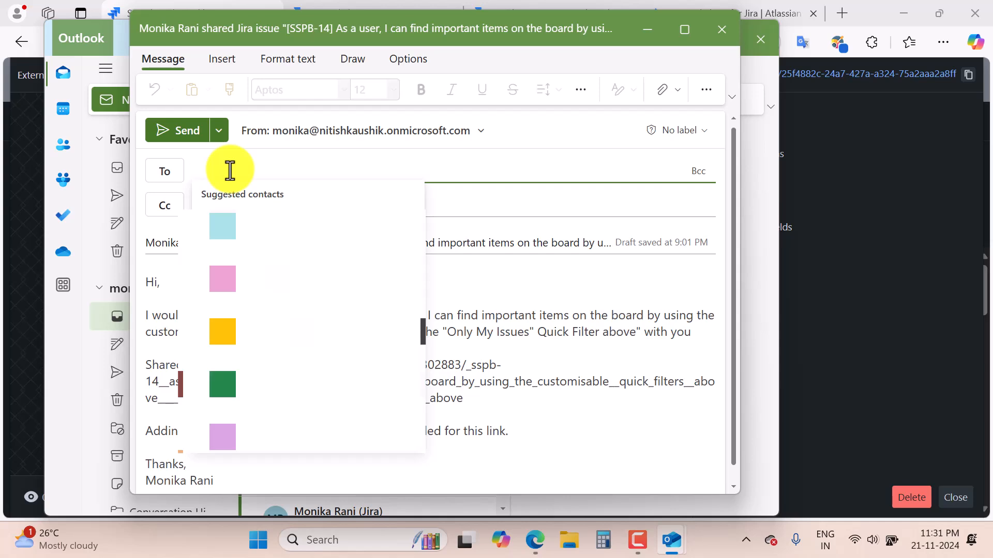
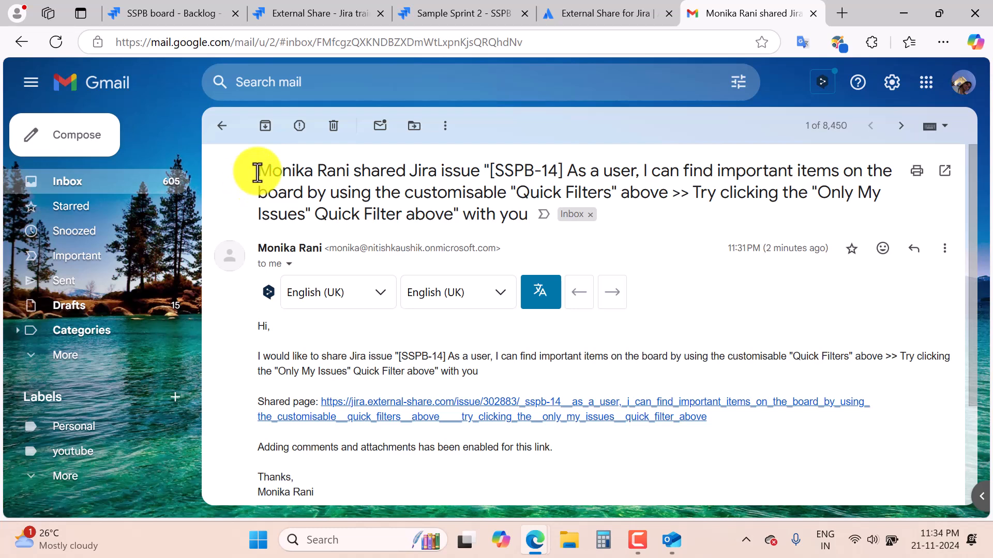
# Check the received share email's subject, then switch to the InPrivate Edge window.
pyautogui.moveTo(258, 173); pyautogui.dragTo(696, 220)
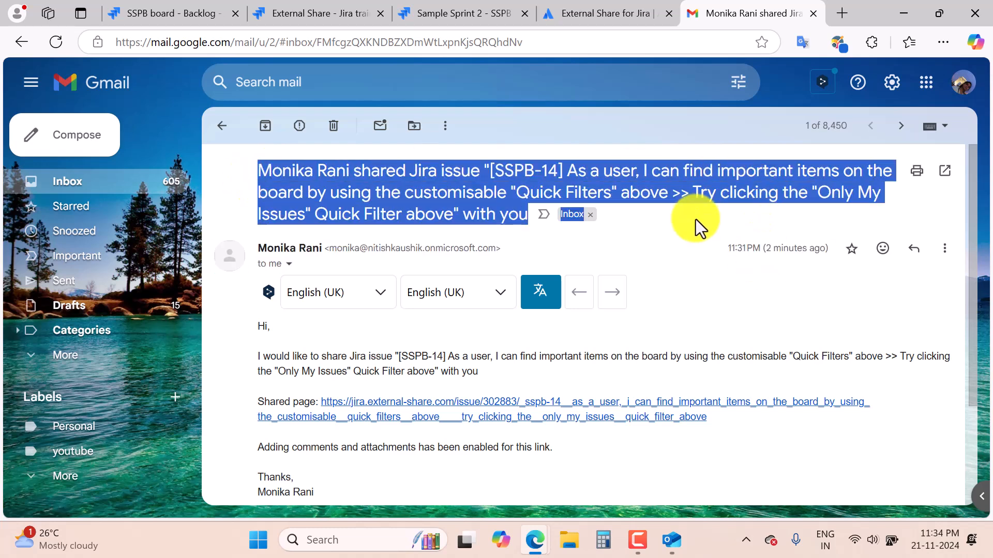
pyautogui.click(724, 450)
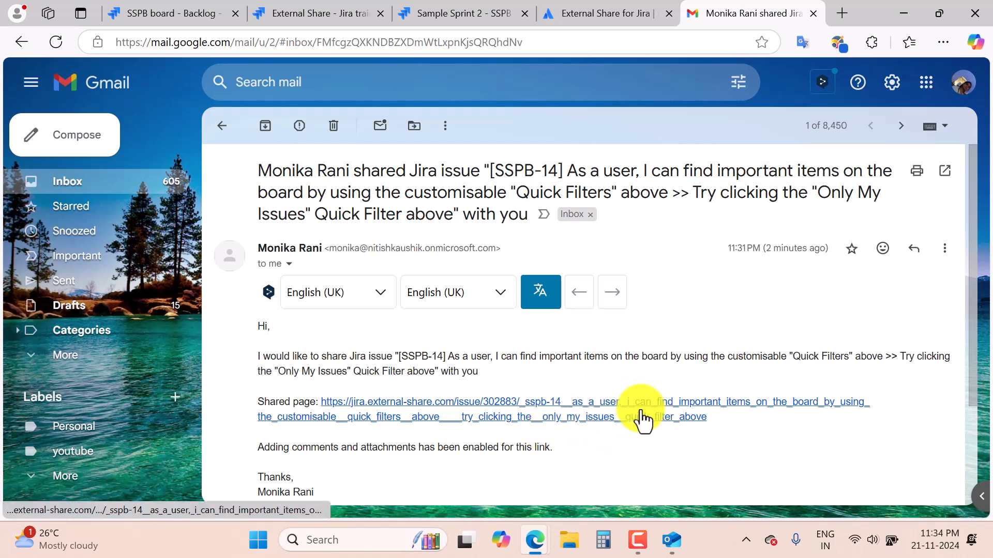
pyautogui.moveTo(535, 540)
pyautogui.click(594, 512)
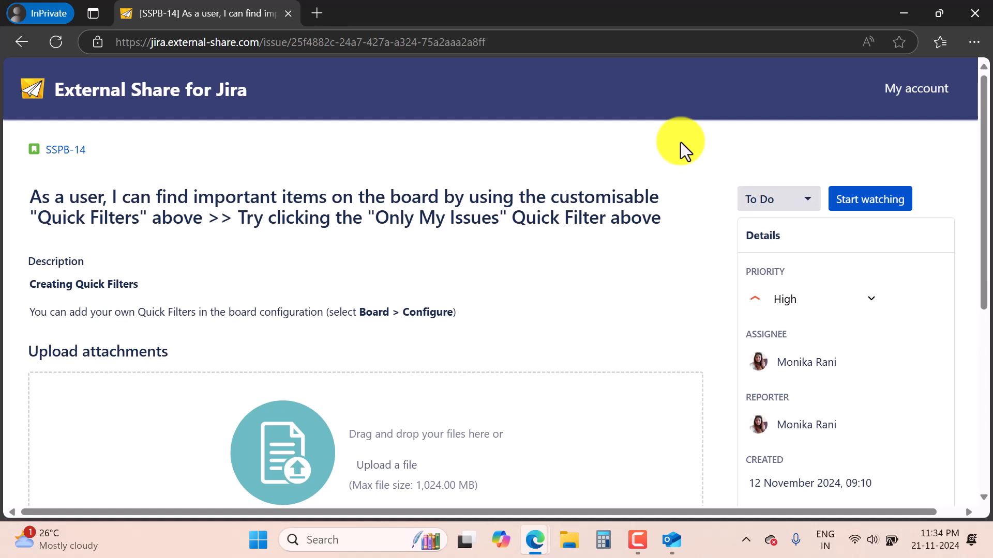
# Change SSPB-14's status from To Do to In Progress and choose Start watching.
pyautogui.click(805, 201)
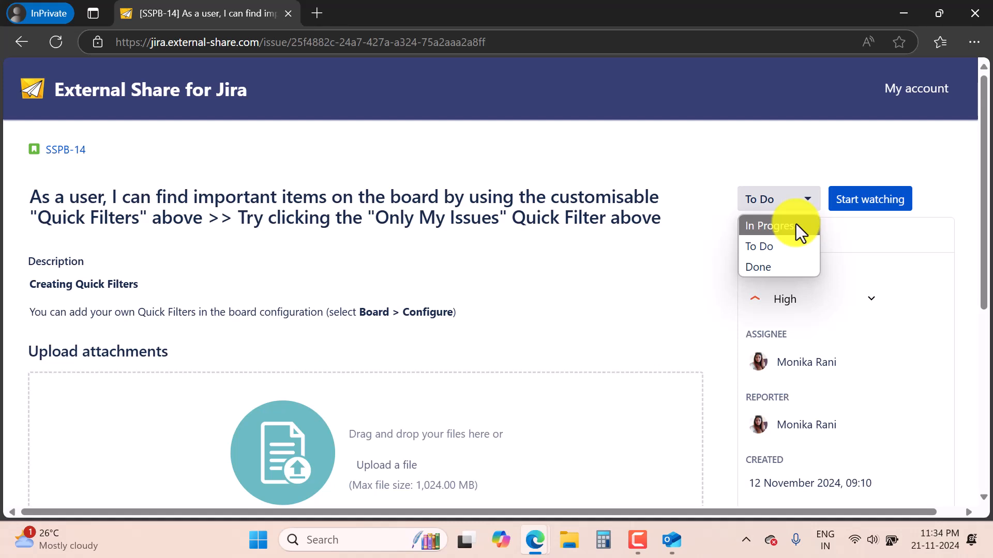
pyautogui.click(795, 232)
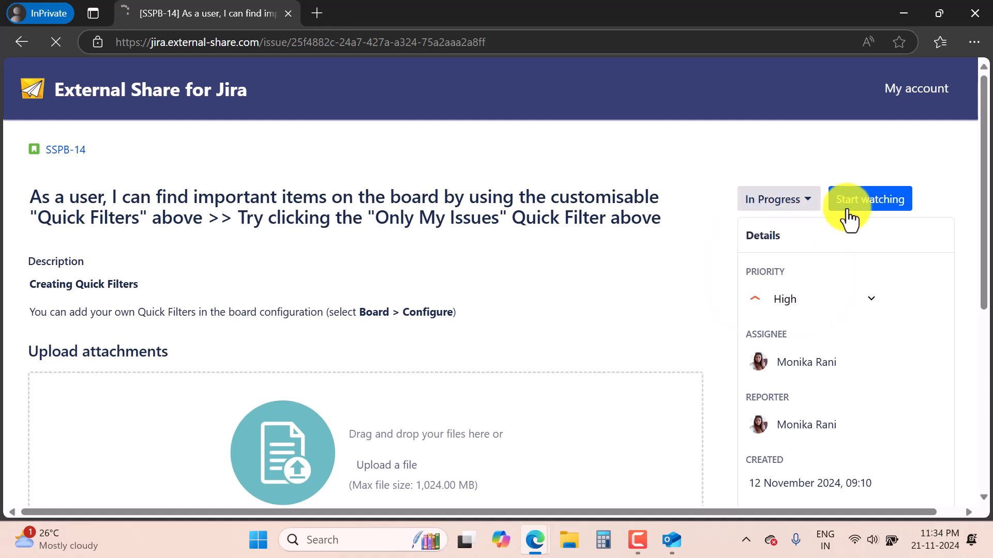
pyautogui.click(876, 206)
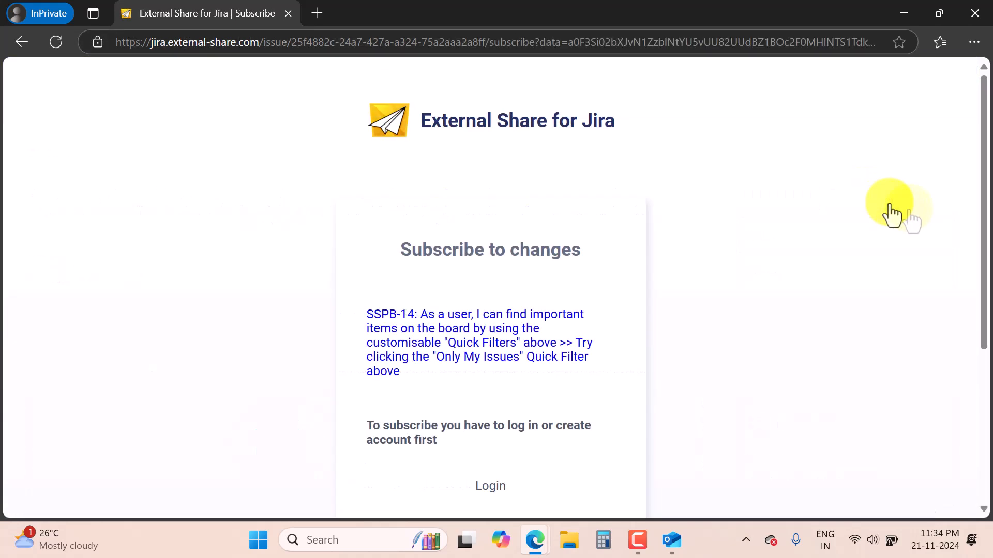
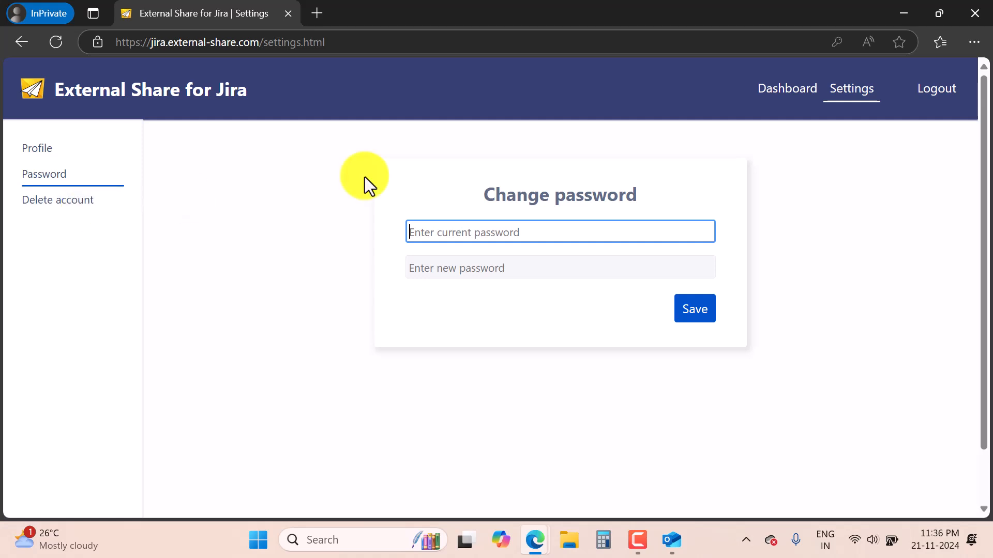
# Open the shared SSPB-14 issue from the 'demo video link' entry on the portal dashboard.
pyautogui.click(778, 93)
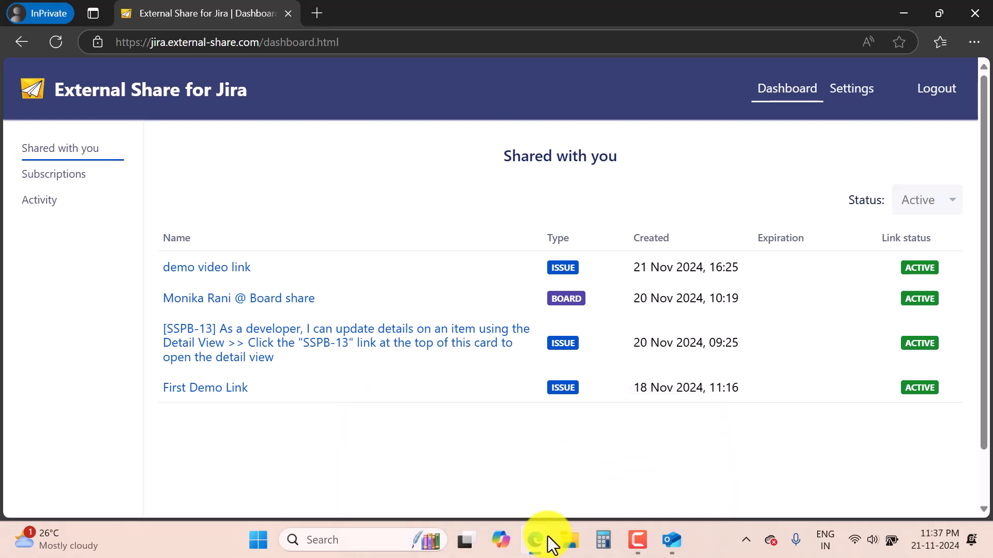
pyautogui.click(437, 476)
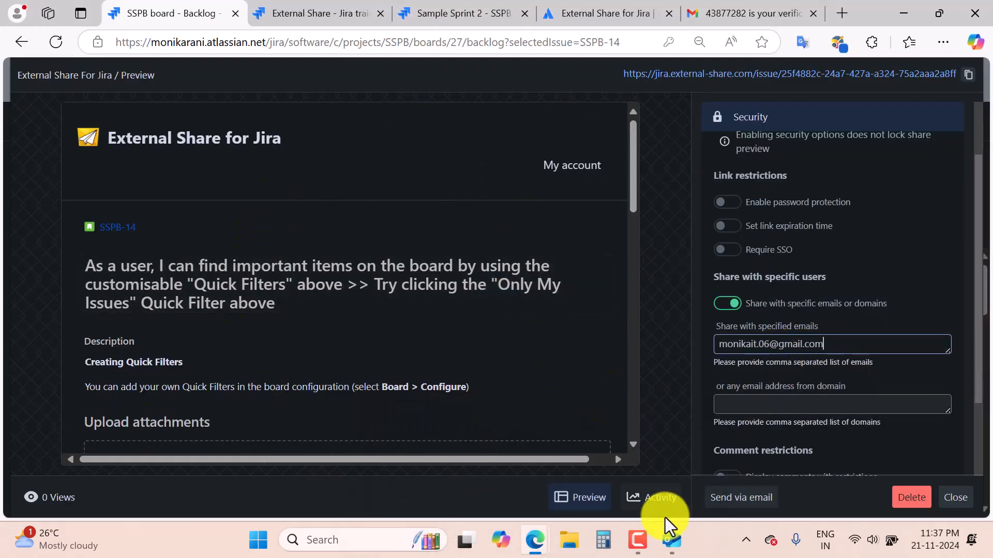
pyautogui.moveTo(544, 545)
pyautogui.click(610, 455)
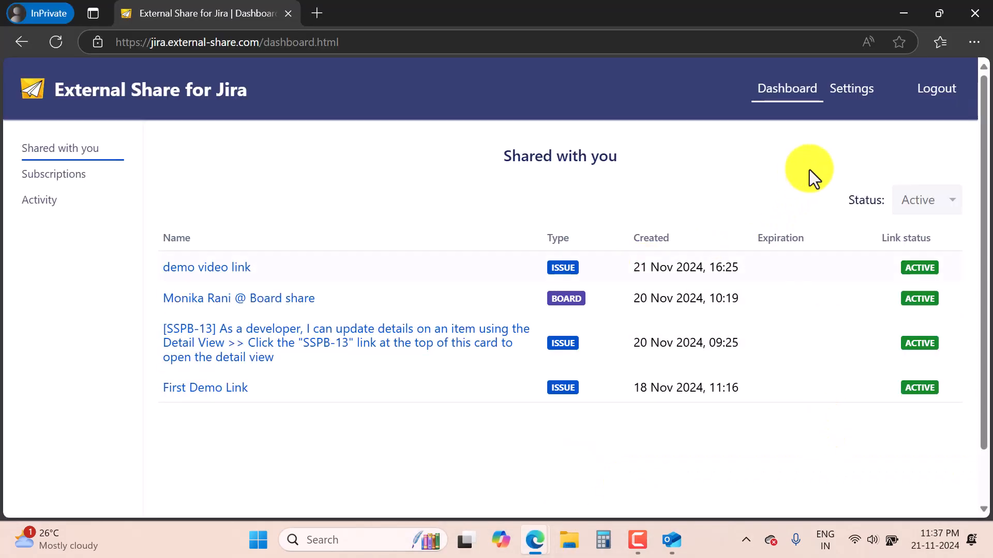
pyautogui.click(233, 271)
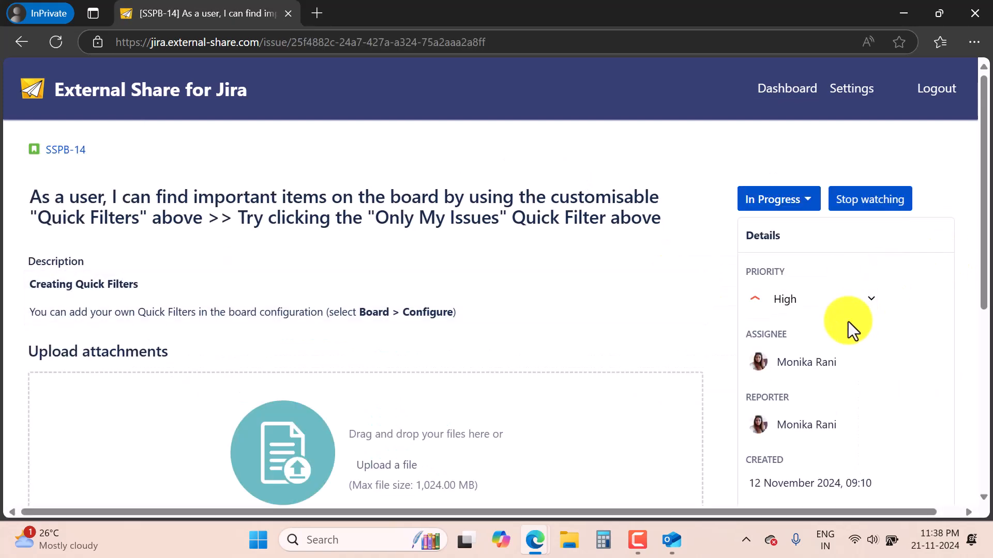
# Change SSPB-14's priority from High to Medium and post the comment 'this is my comment in the video.'.
pyautogui.click(812, 304)
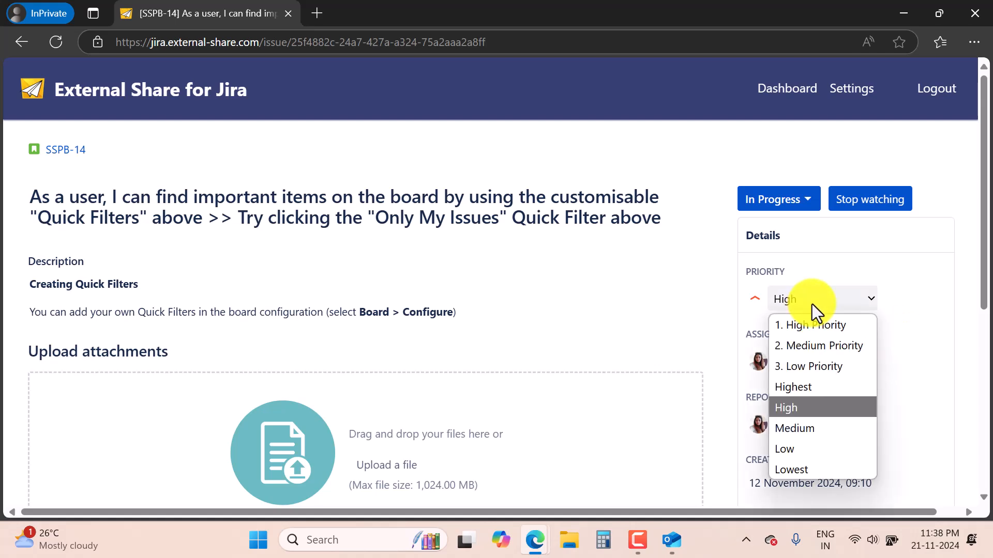
pyautogui.click(814, 433)
pyautogui.scroll(-2, 380, 396)
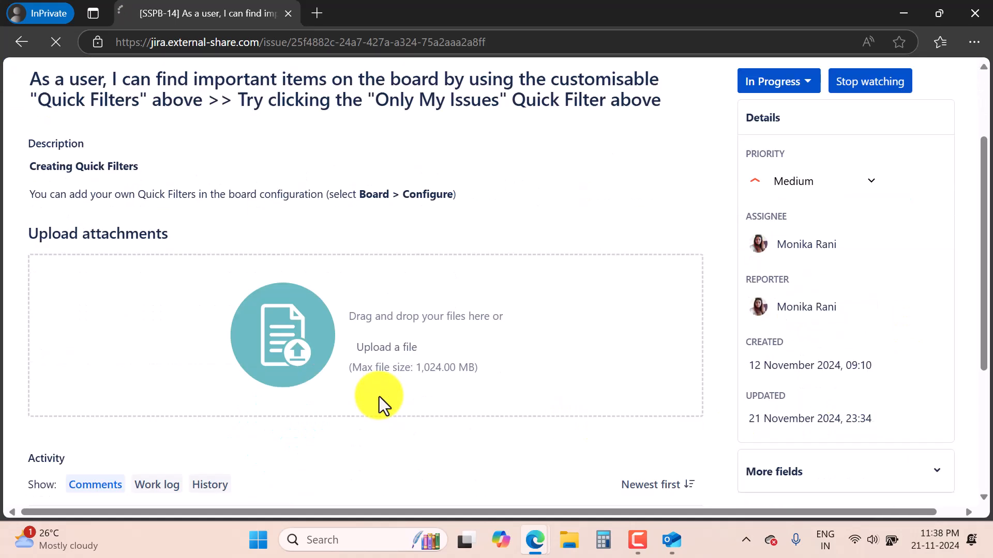
pyautogui.scroll(-3, 380, 396)
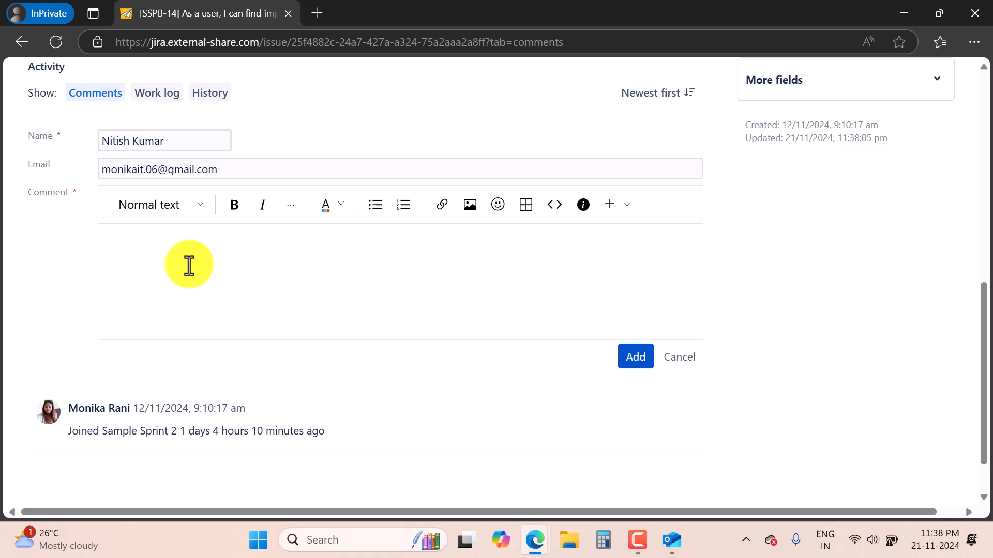
pyautogui.write('this is my comment in the video.')
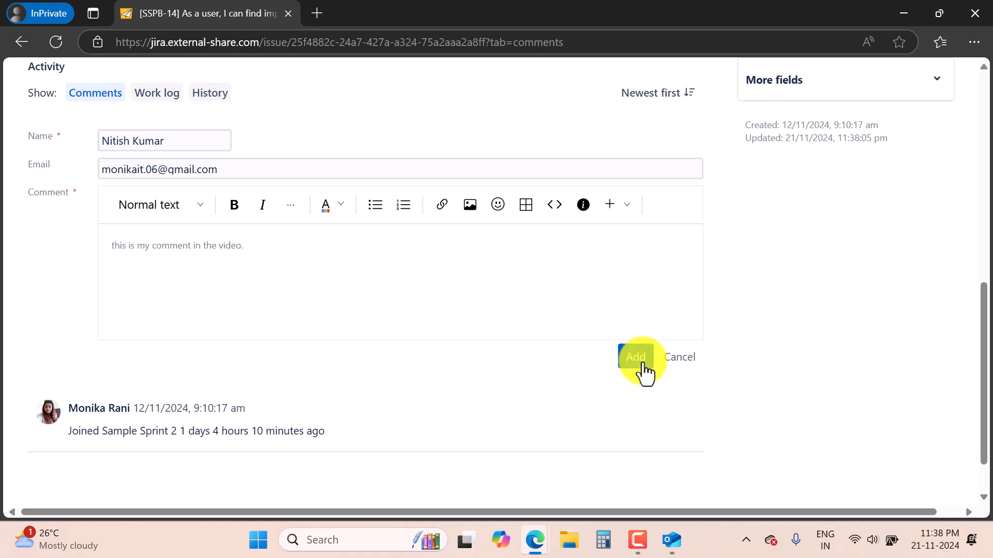
pyautogui.click(642, 362)
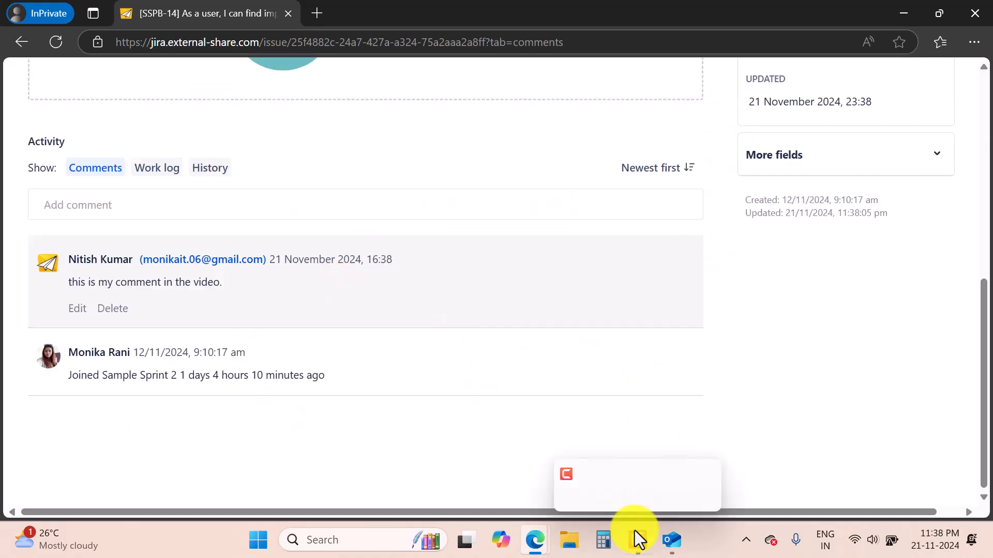
pyautogui.moveTo(536, 532)
pyautogui.click(421, 482)
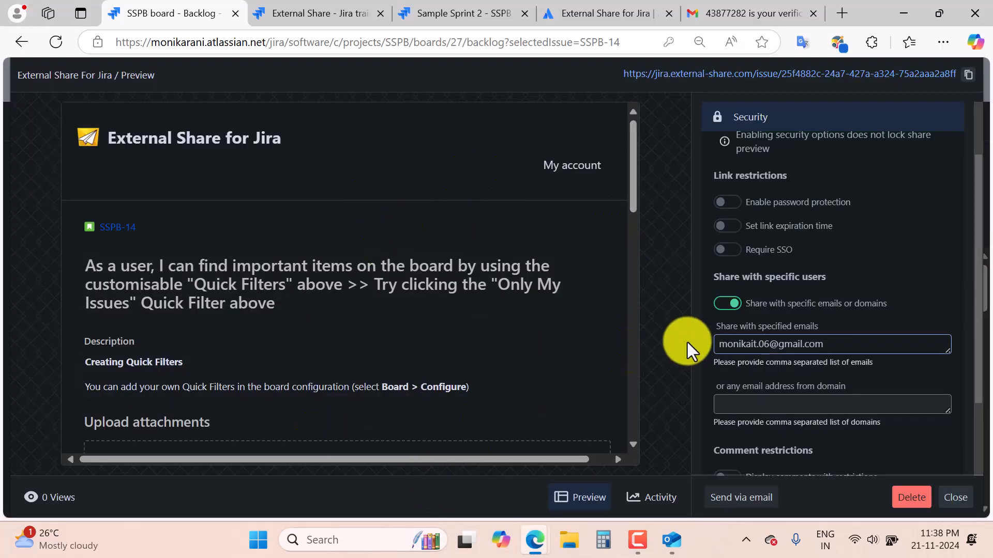
# Close the share preview, verify SSPB-14's external comment and Medium priority, then go to External Share.
pyautogui.click(954, 497)
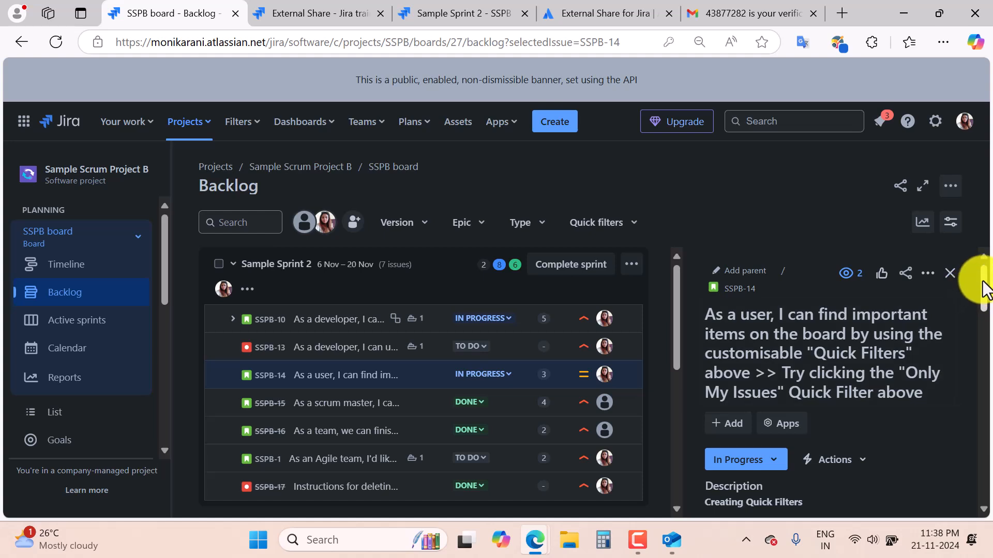
pyautogui.moveTo(983, 290); pyautogui.dragTo(960, 475)
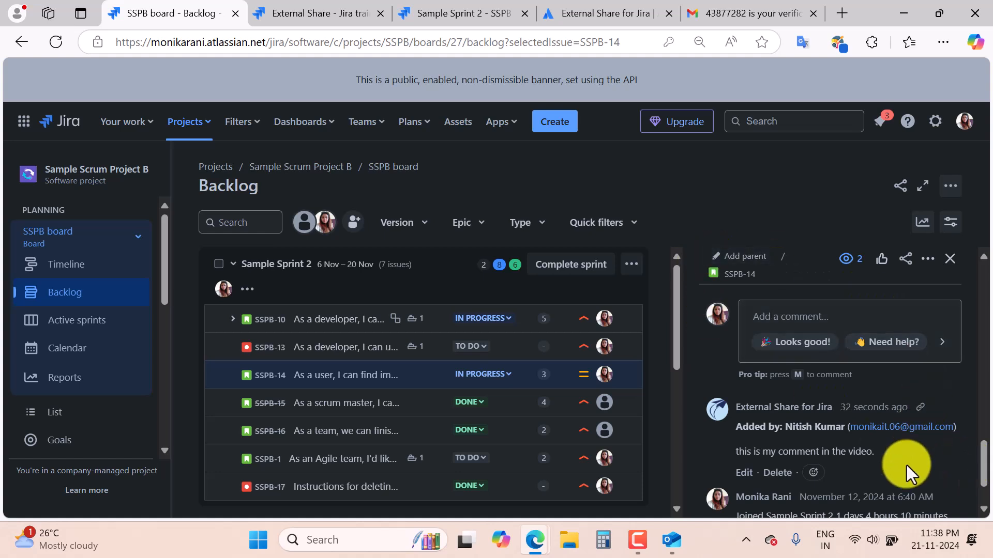
pyautogui.scroll(5, 905, 468)
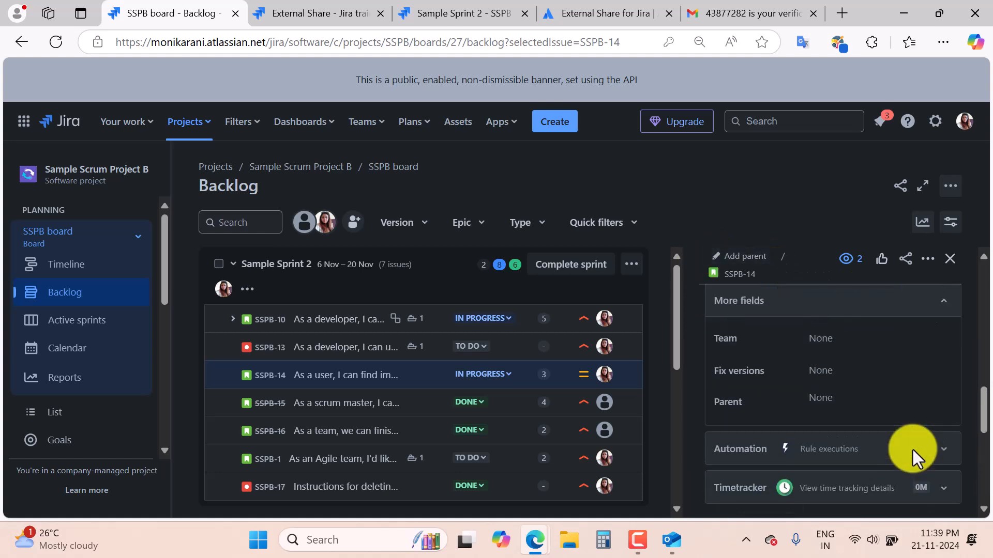
pyautogui.scroll(3, 913, 458)
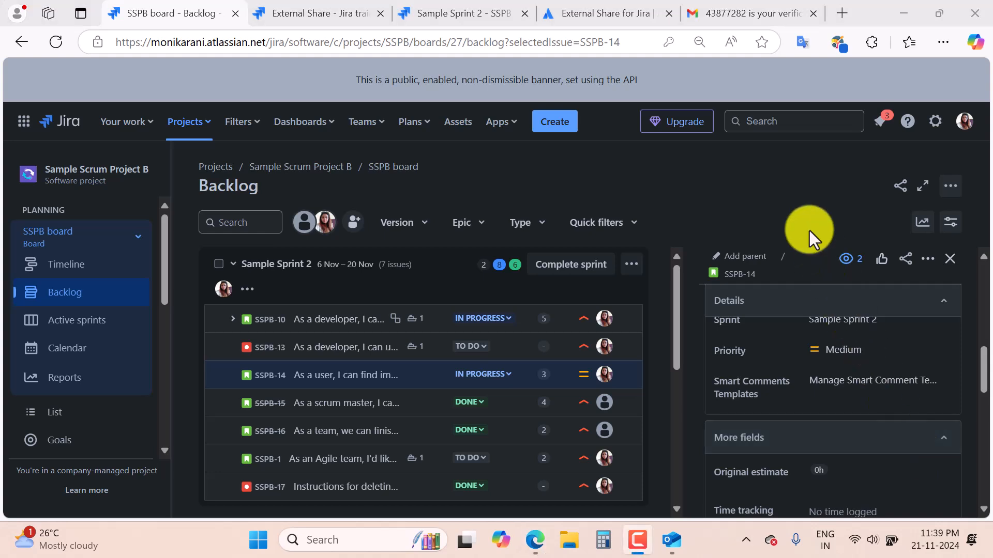
pyautogui.scroll(-5, 85, 413)
pyautogui.click(82, 432)
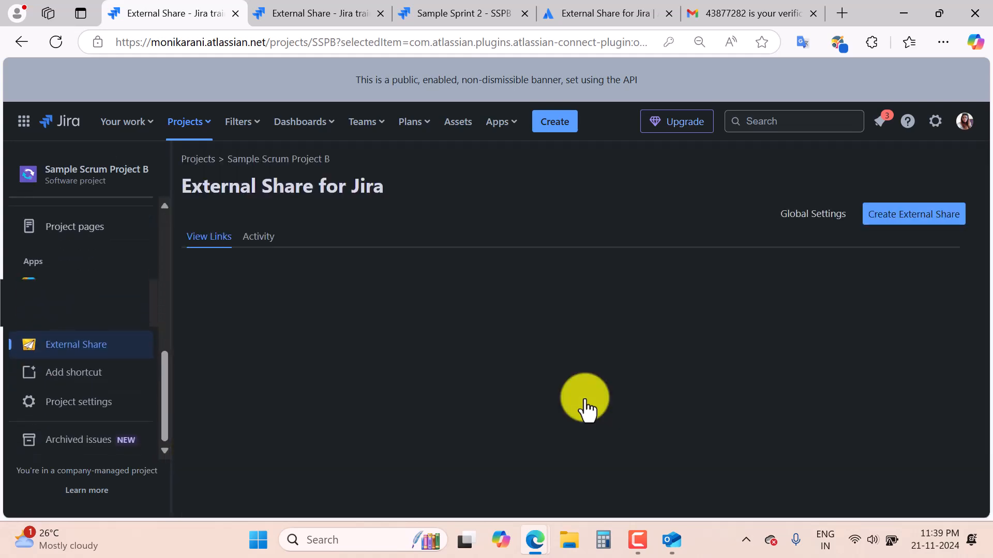
# Create a new Board-type external share previewing the External Share Custom Board.
pyautogui.click(887, 216)
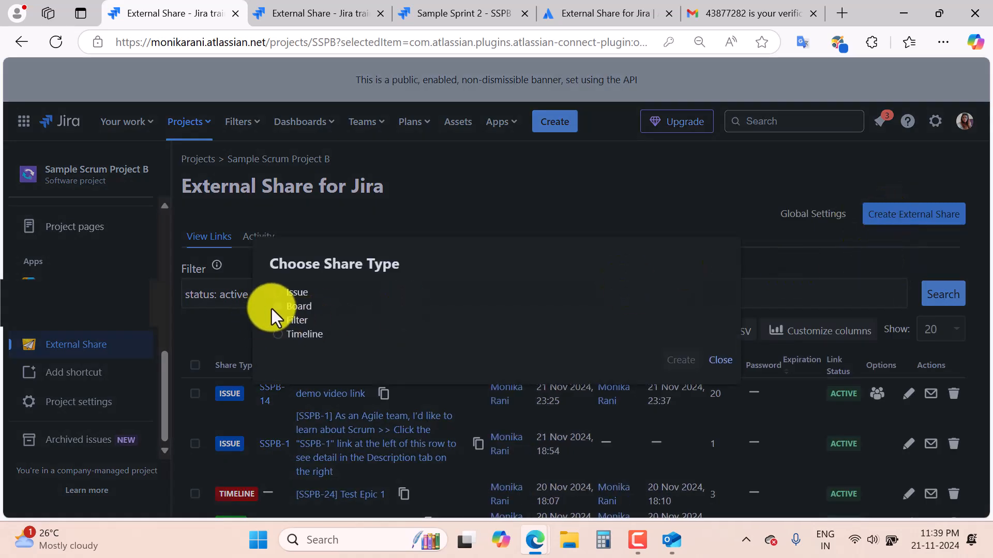
pyautogui.click(272, 308)
pyautogui.click(689, 367)
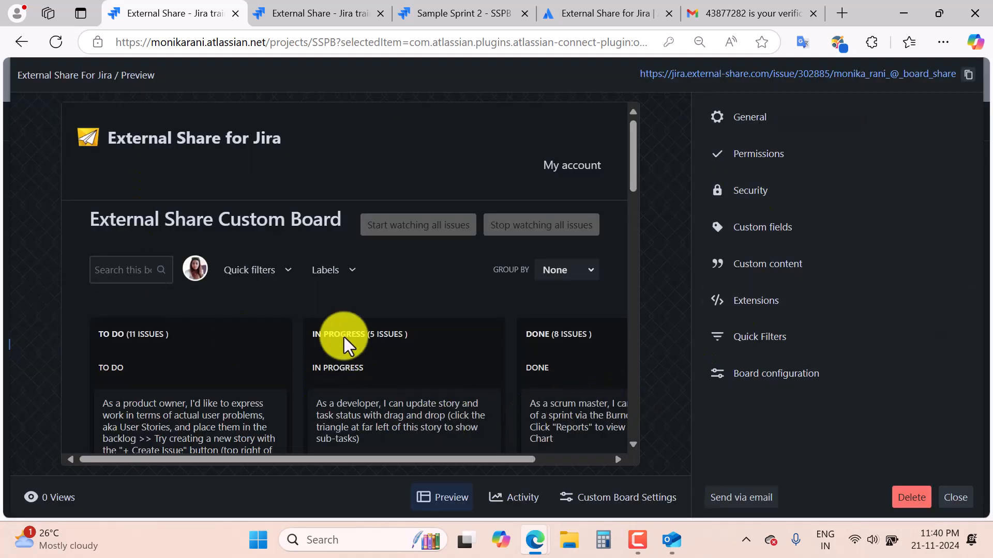
pyautogui.scroll(-5, 471, 313)
pyautogui.scroll(4, 472, 317)
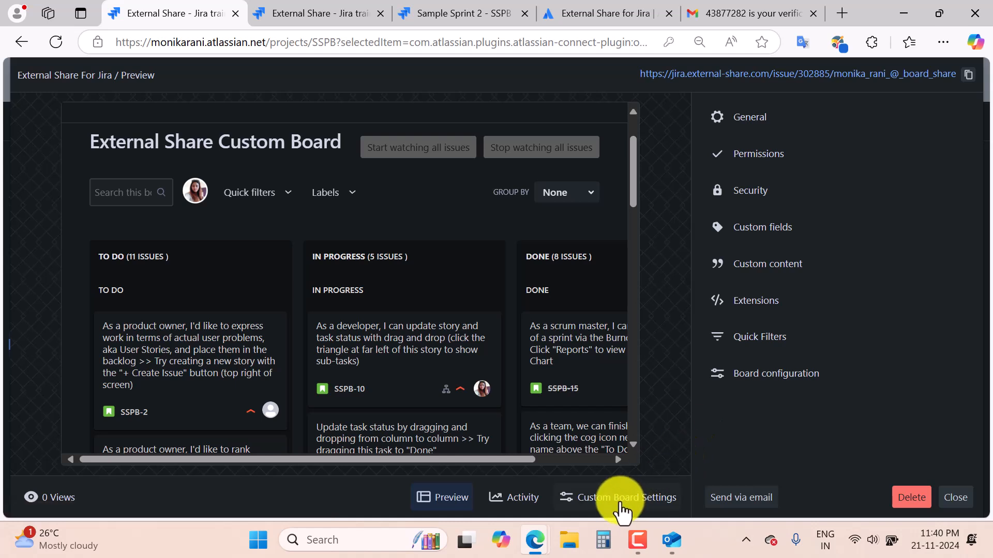
# In the custom board column settings, add a fourth column and a Backlog status to To Do.
pyautogui.click(623, 498)
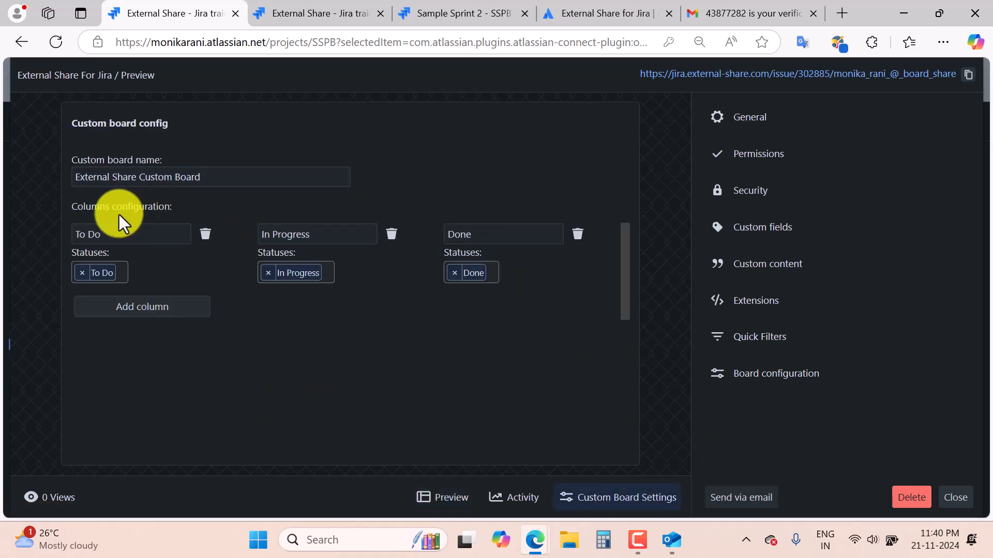
pyautogui.doubleClick(111, 234)
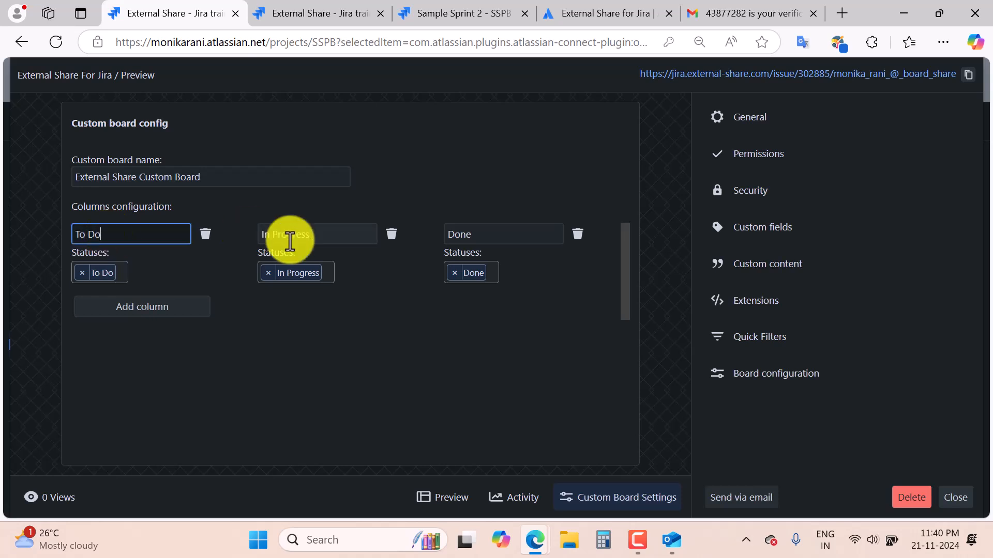
pyautogui.click(412, 362)
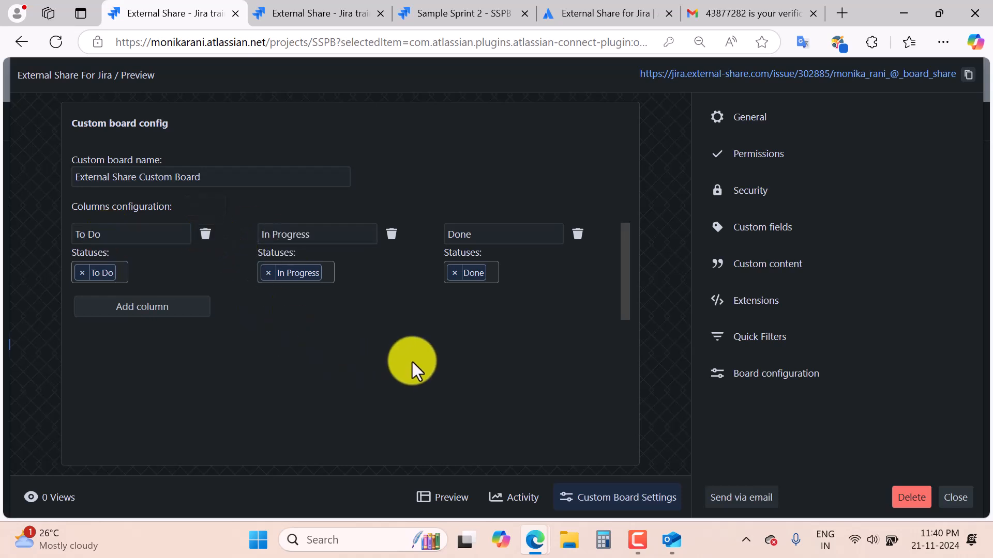
pyautogui.click(164, 312)
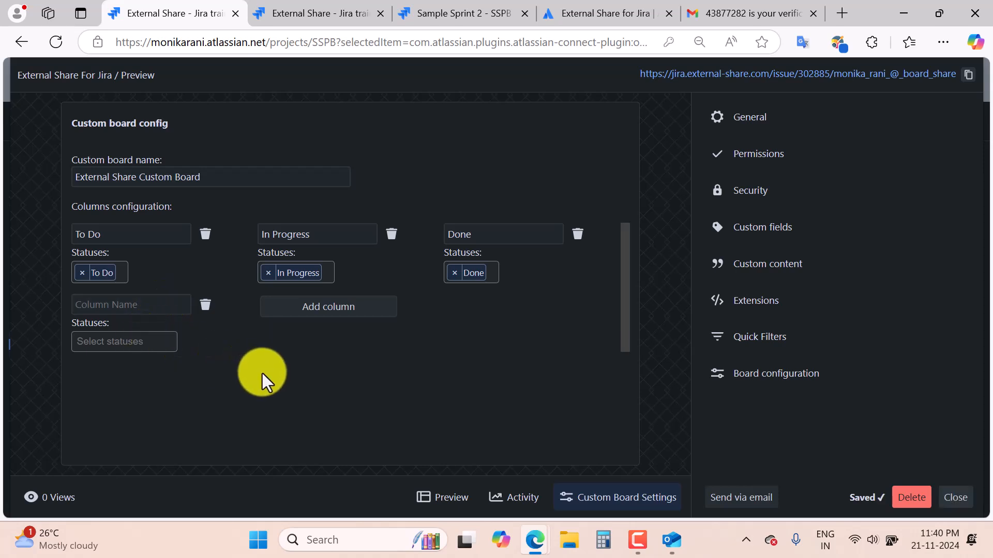
pyautogui.click(124, 272)
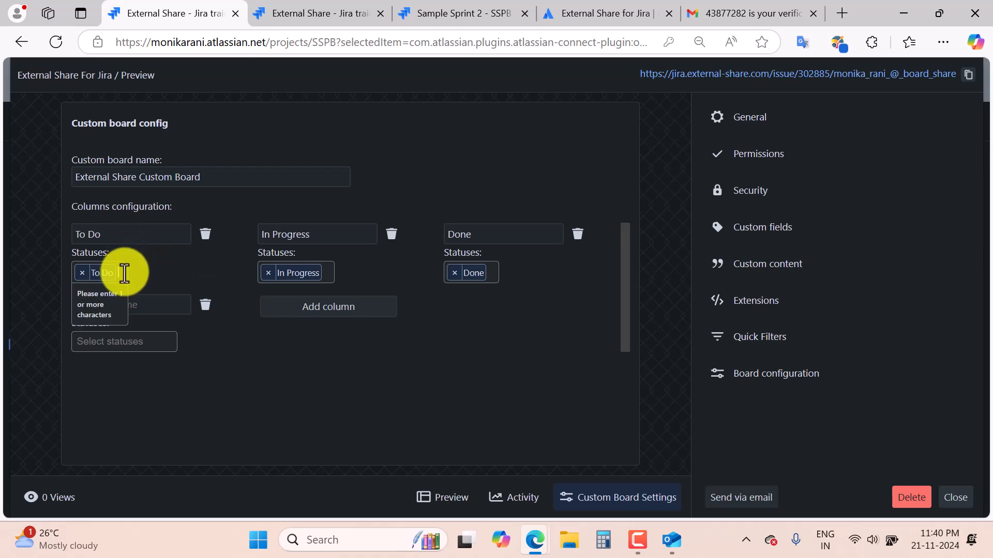
pyautogui.write('backlog')
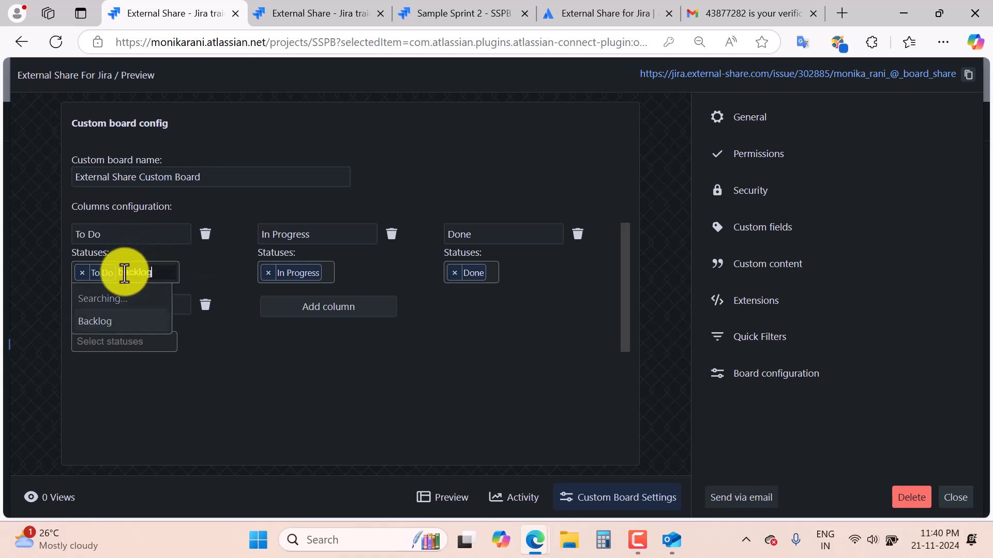
pyautogui.click(112, 302)
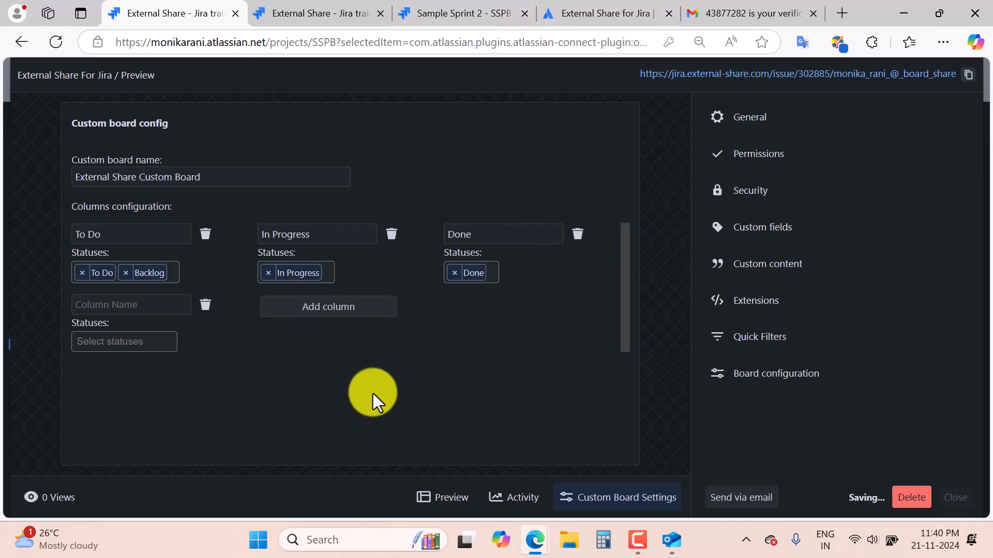
# Remove the Backlog status and the empty fourth column, keeping To Do, In Progress and Done.
pyautogui.click(126, 273)
pyautogui.click(299, 378)
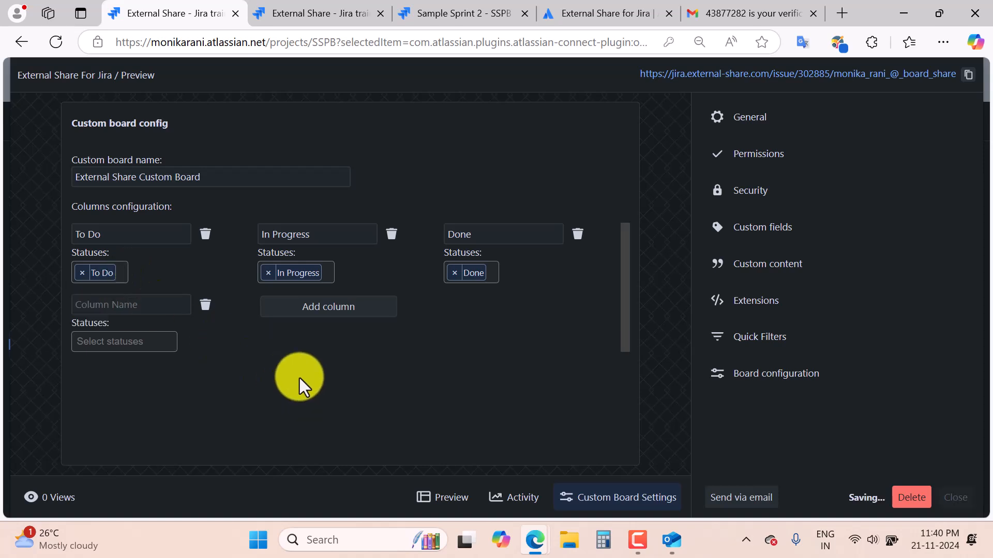
pyautogui.click(205, 306)
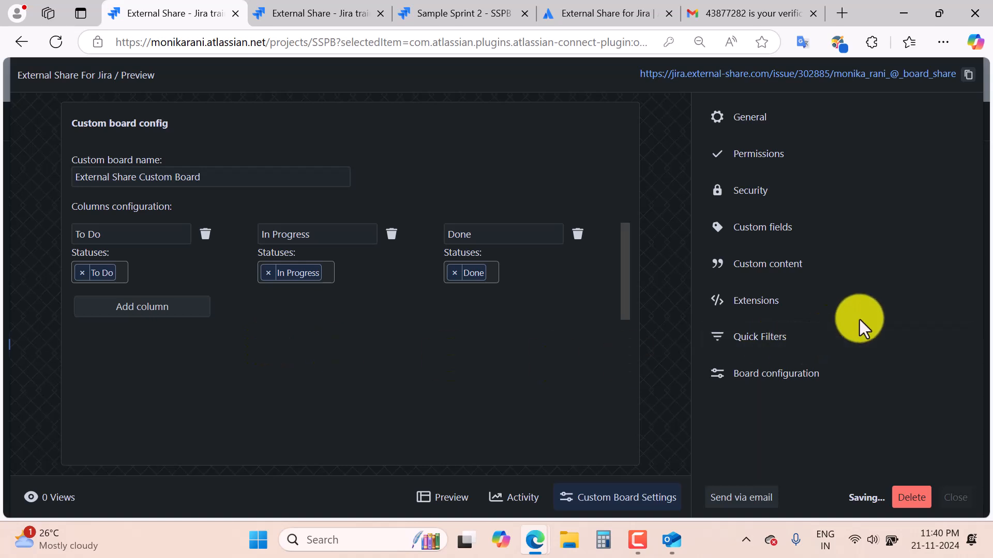
pyautogui.click(747, 122)
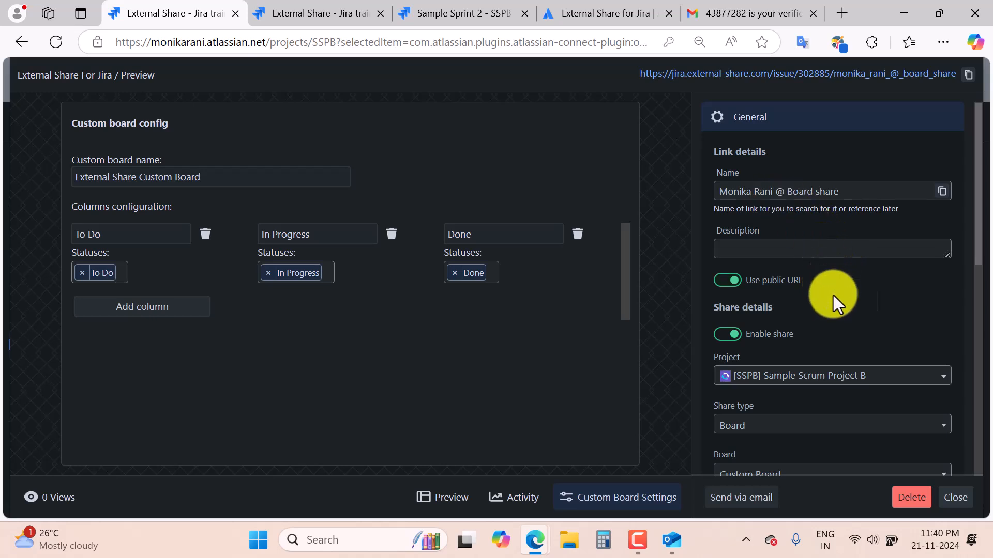
# Keep Custom Board as the shared board and review the share's permission settings.
pyautogui.scroll(-3, 835, 308)
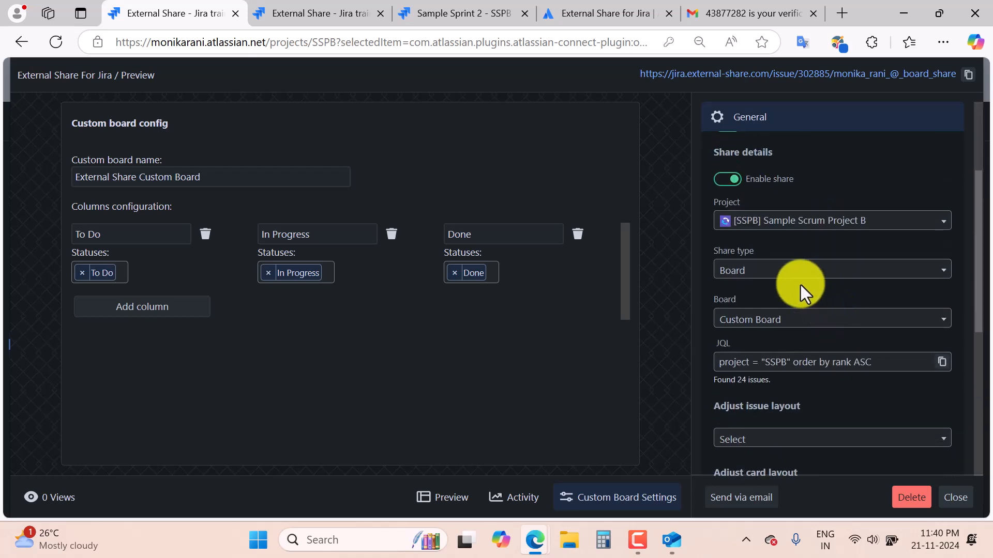
pyautogui.click(808, 326)
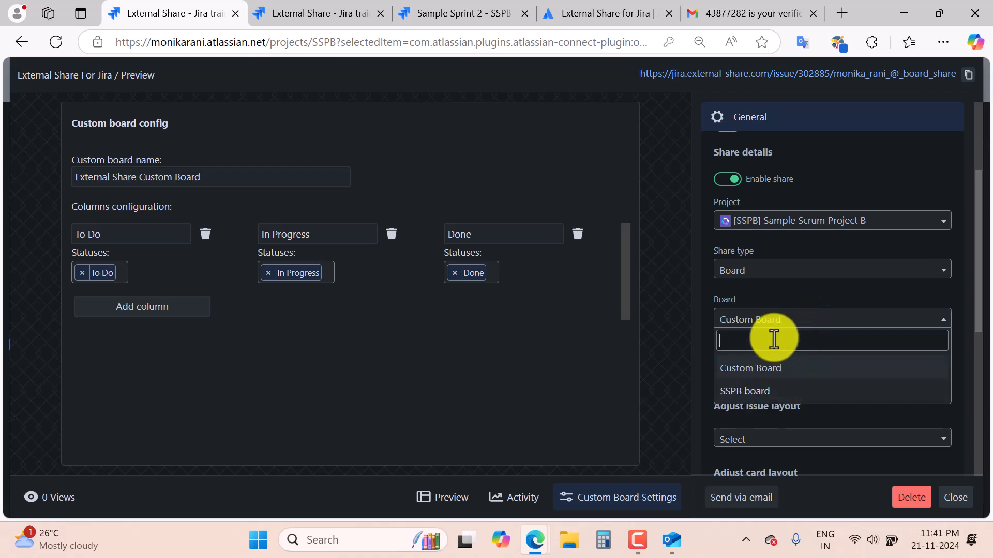
pyautogui.click(806, 302)
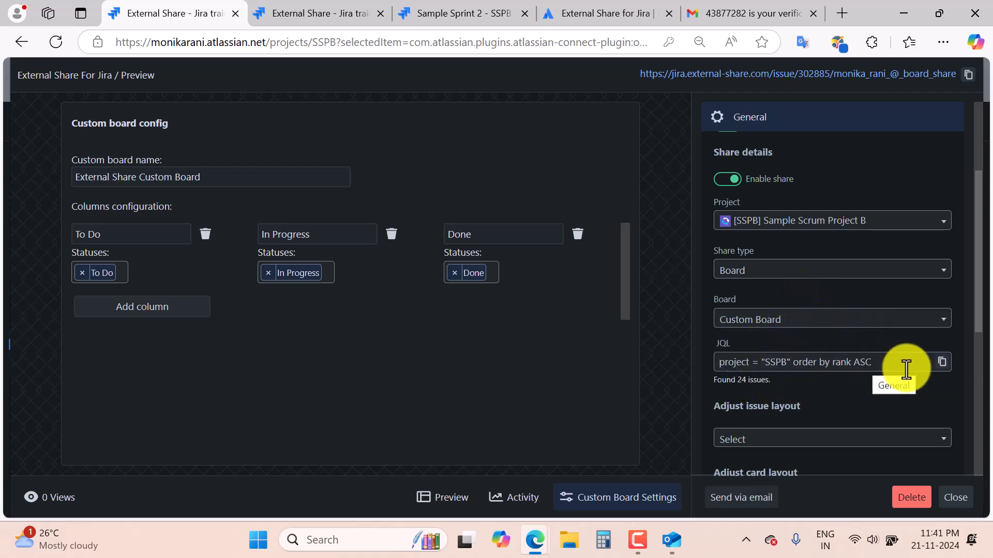
pyautogui.scroll(-4, 871, 371)
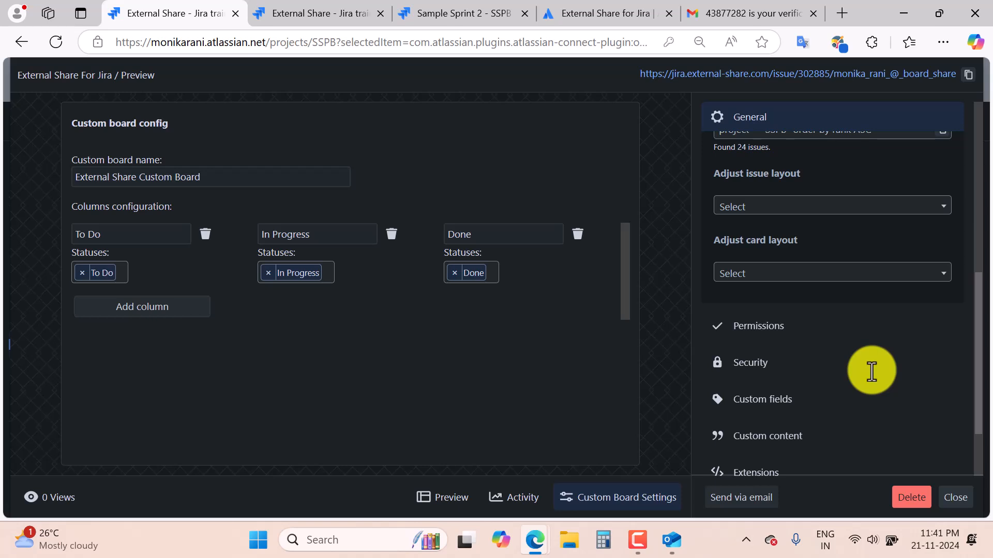
pyautogui.click(771, 328)
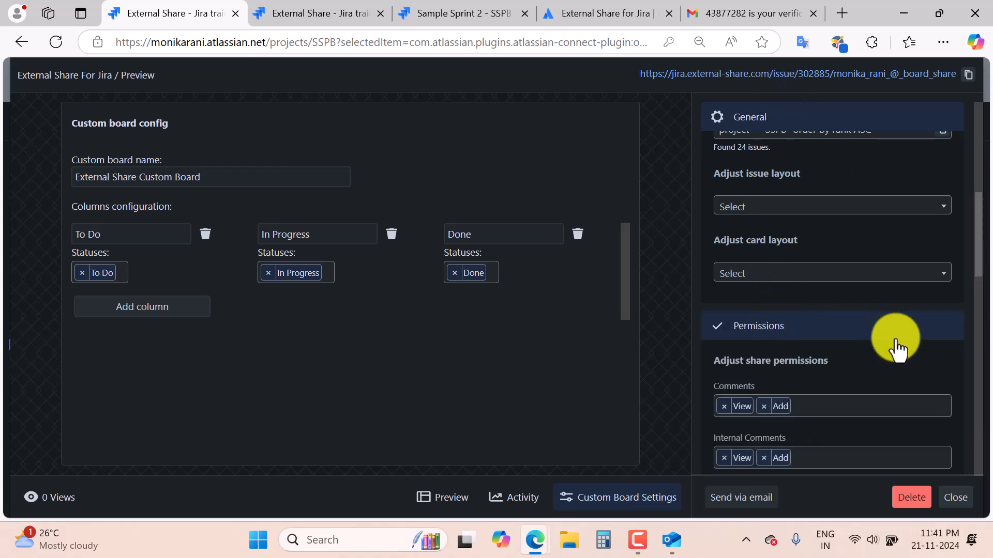
pyautogui.scroll(-4, 893, 343)
pyautogui.scroll(2, 824, 361)
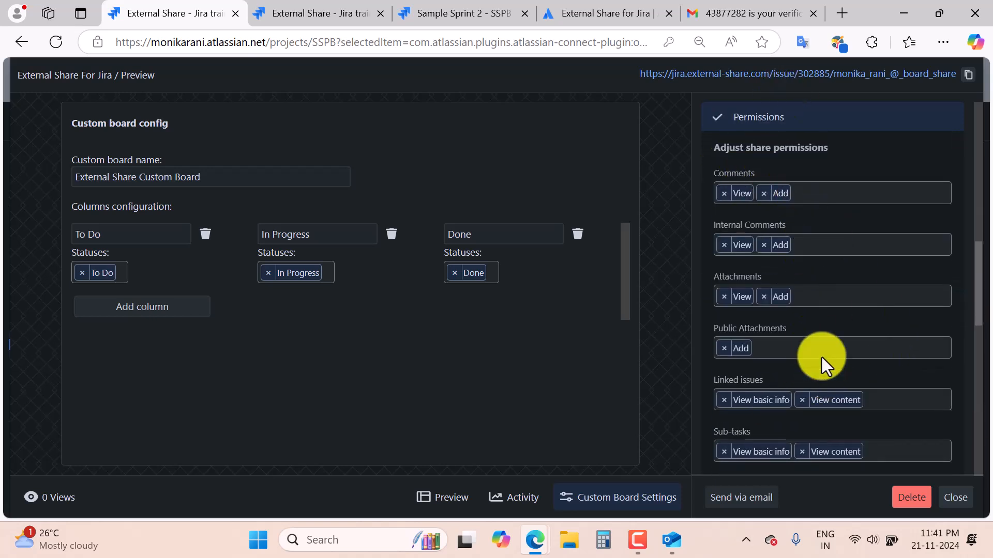
pyautogui.scroll(-2, 821, 358)
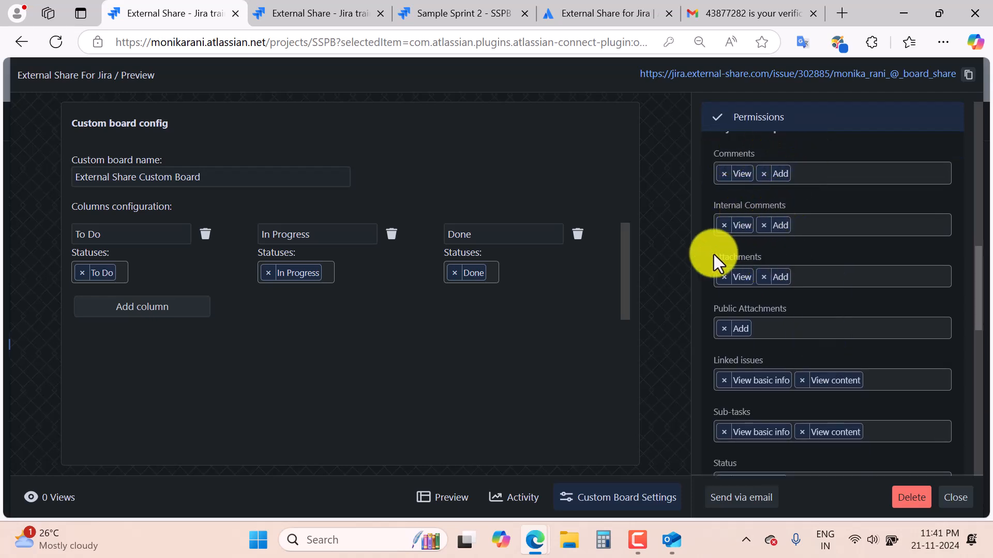
pyautogui.scroll(-5, 860, 333)
pyautogui.scroll(-1, 839, 336)
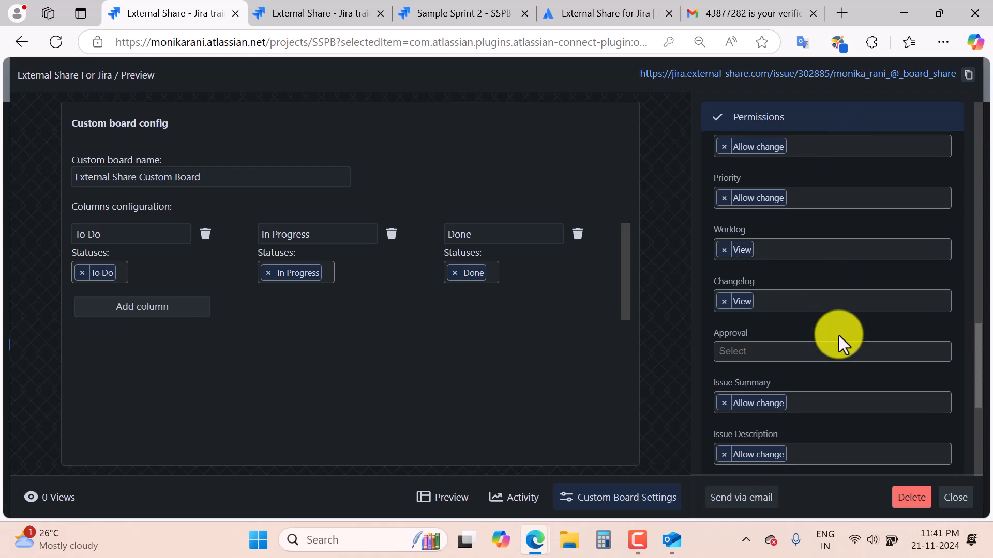
pyautogui.scroll(-4, 839, 336)
pyautogui.scroll(-2, 859, 311)
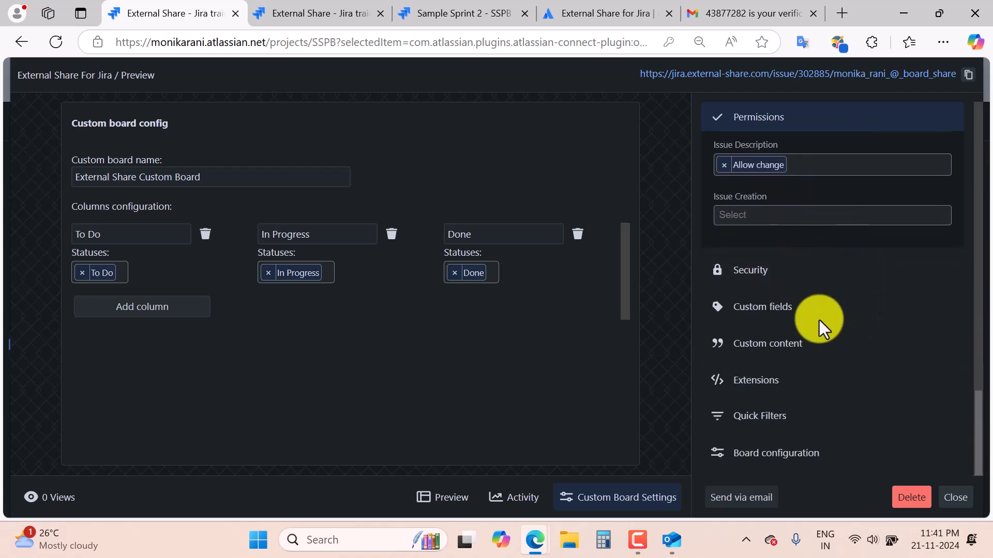
# Enable password protection on the board share link with a freshly generated password.
pyautogui.click(751, 277)
pyautogui.scroll(-2, 892, 346)
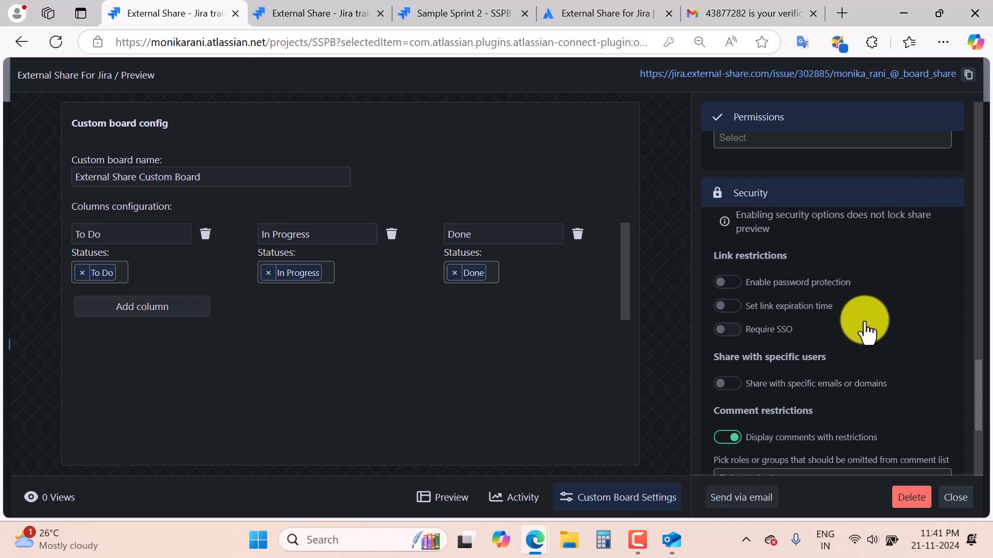
pyautogui.click(753, 282)
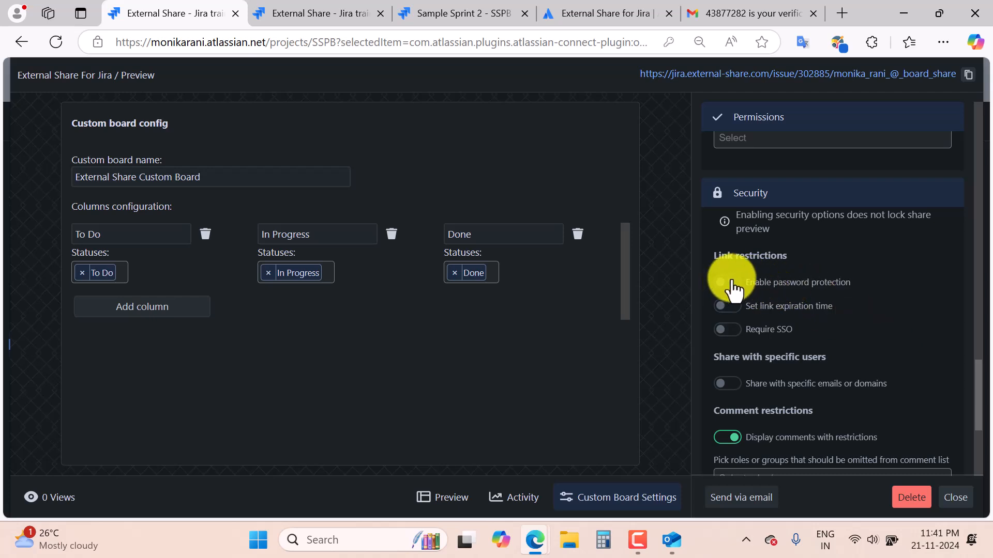
pyautogui.click(925, 324)
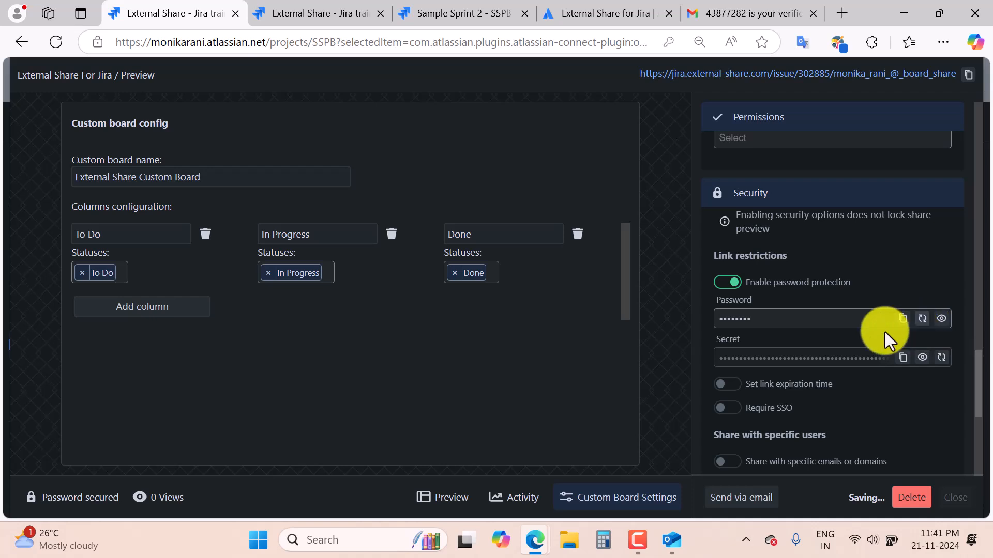
pyautogui.scroll(-2, 899, 392)
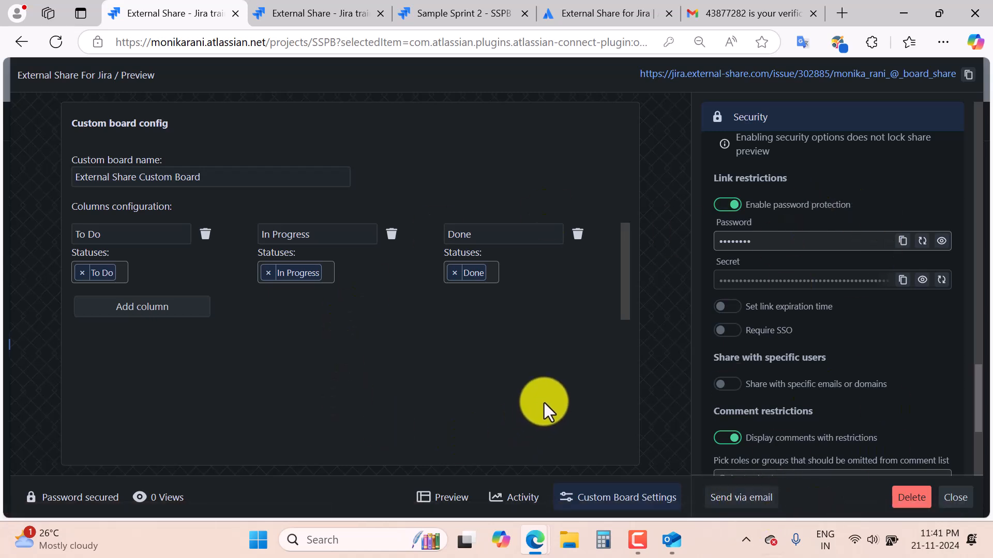
pyautogui.scroll(-5, 849, 410)
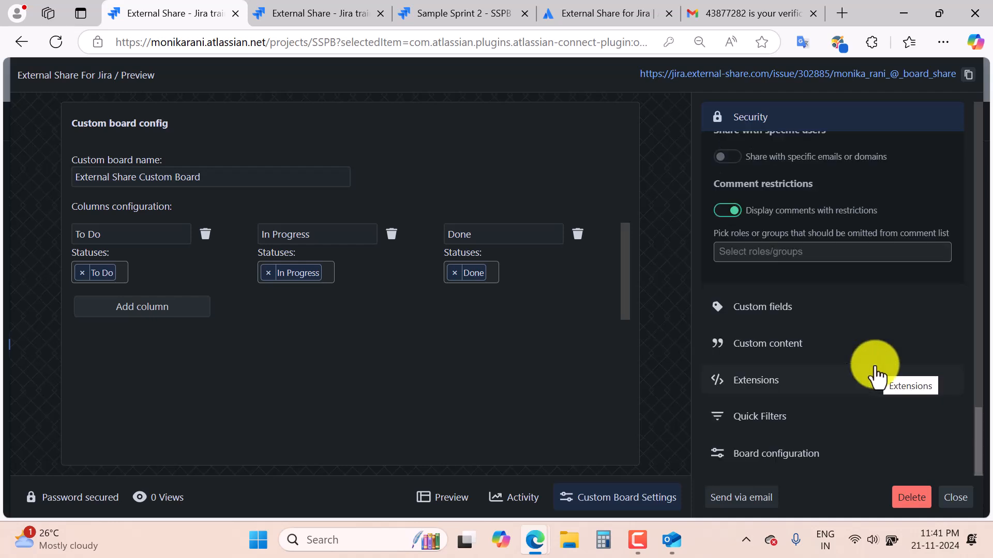
pyautogui.click(778, 426)
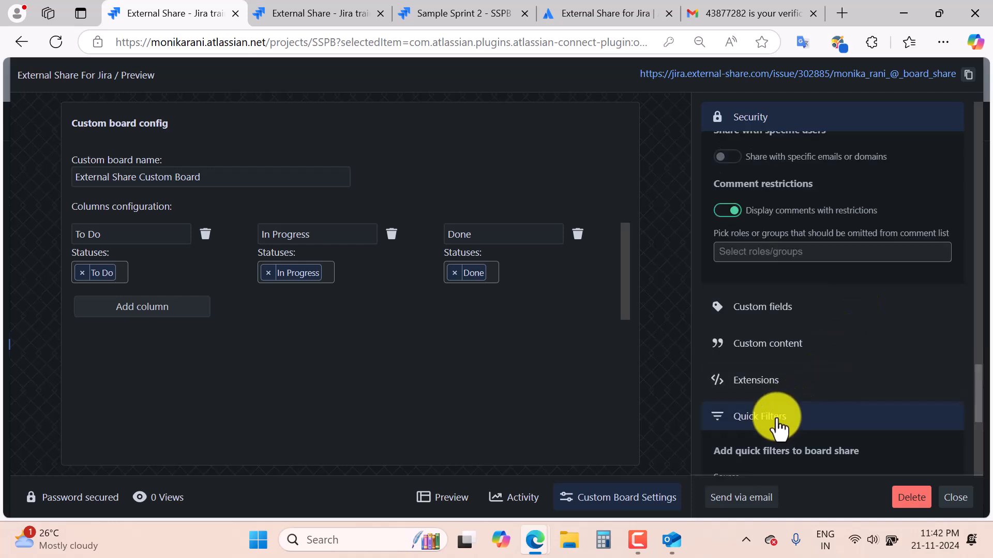
# Preview the board's Open and Recently Updated quick filters, then set the quick filter source to Custom.
pyautogui.scroll(-5, 854, 357)
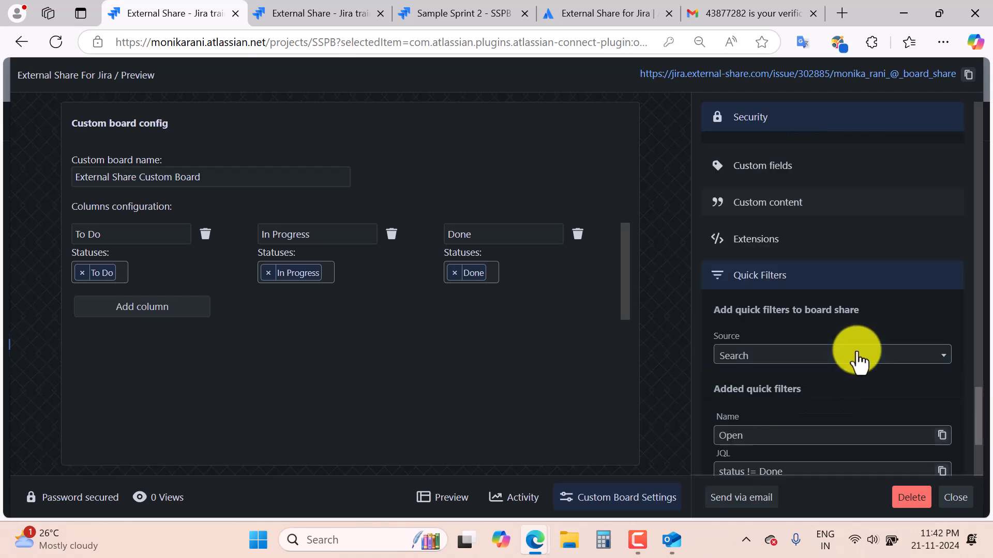
pyautogui.click(448, 506)
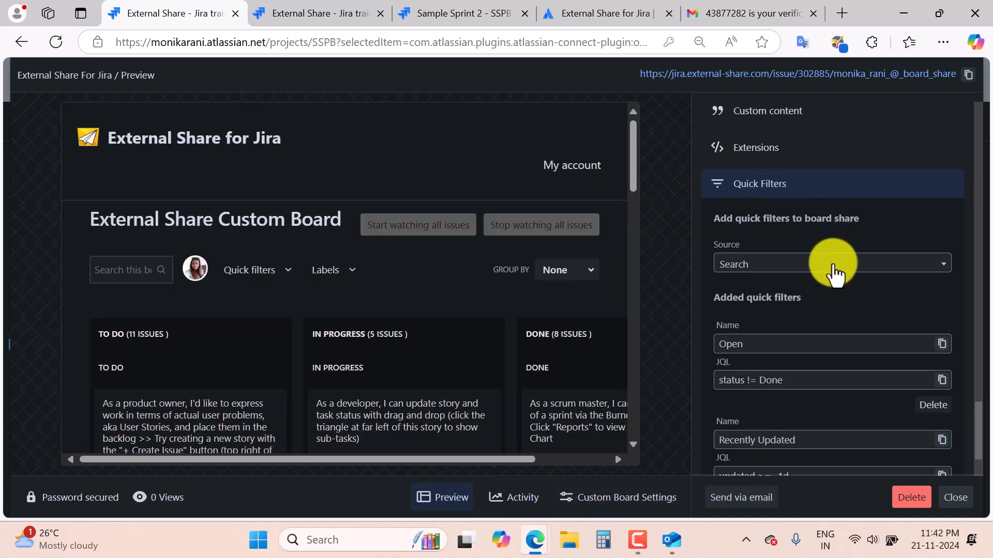
pyautogui.click(289, 271)
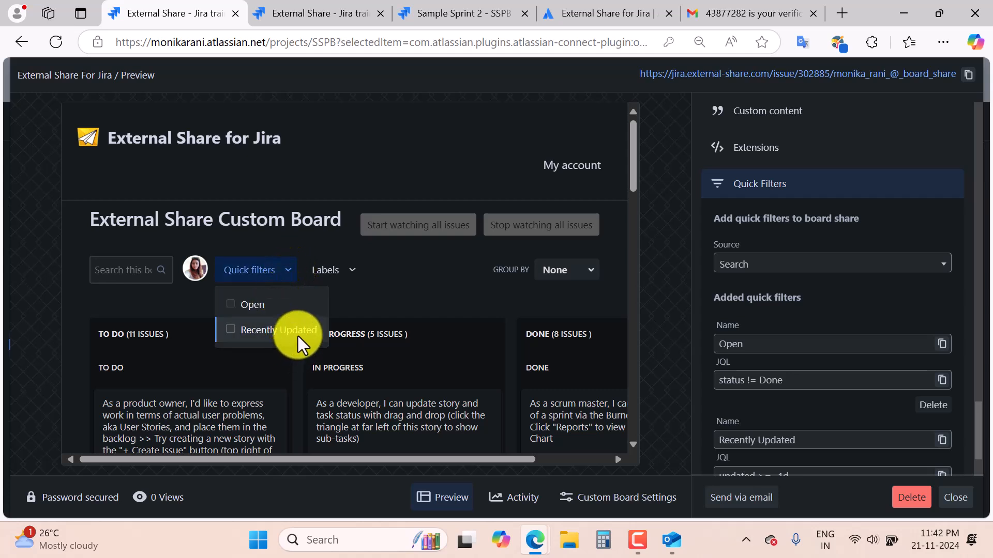
pyautogui.scroll(-2, 909, 319)
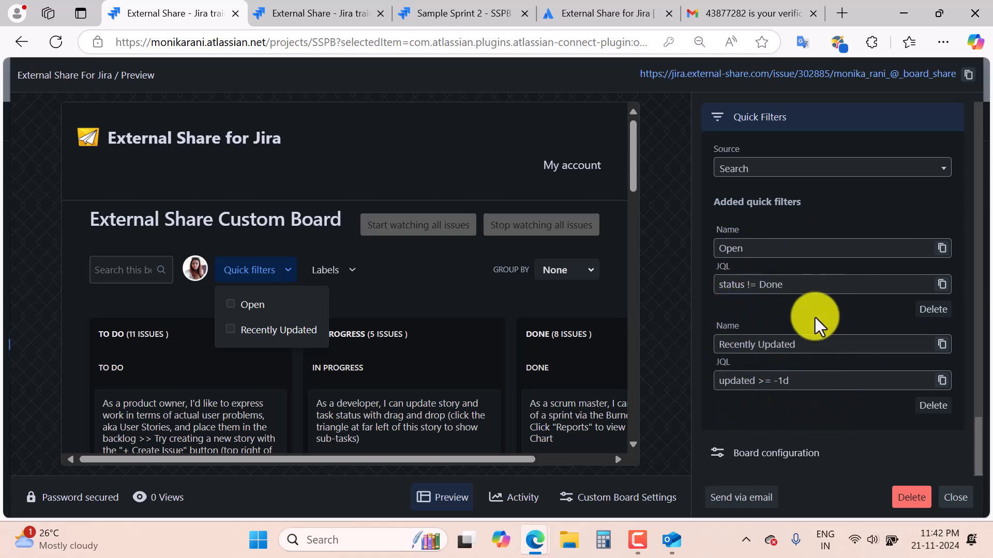
pyautogui.scroll(2, 809, 317)
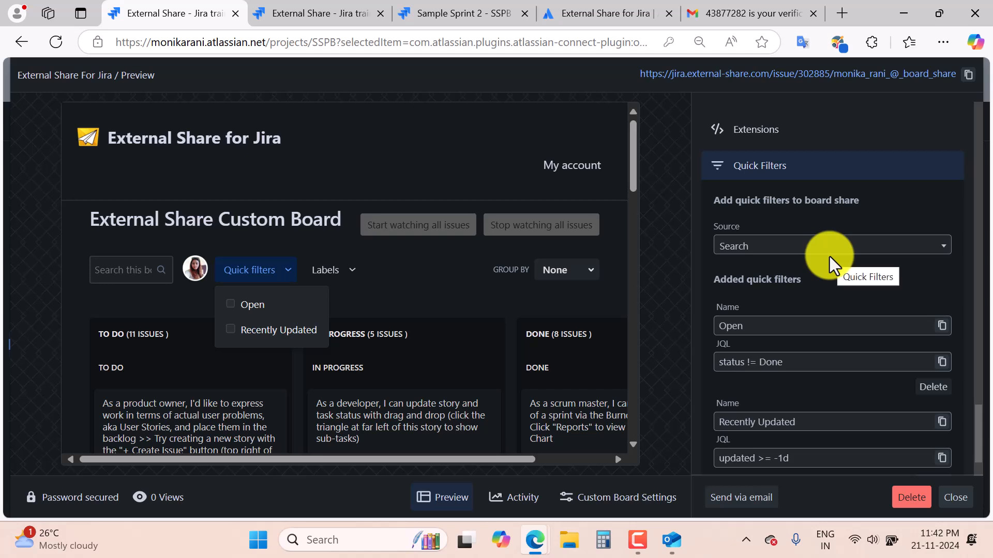
pyautogui.click(872, 246)
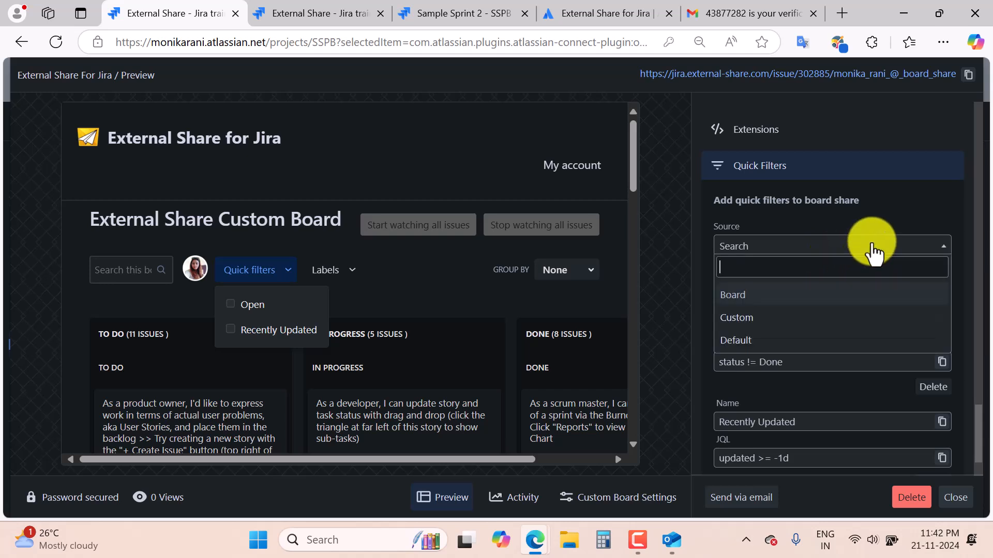
pyautogui.click(785, 318)
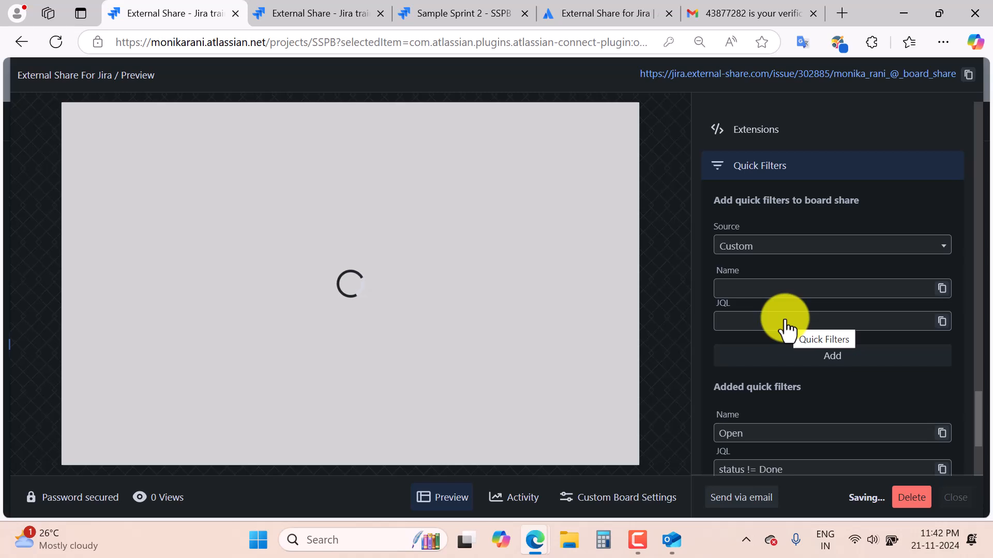
# Add a quick filter named 'Priority' with JQL 'priority = medium' to the board share.
pyautogui.click(739, 288)
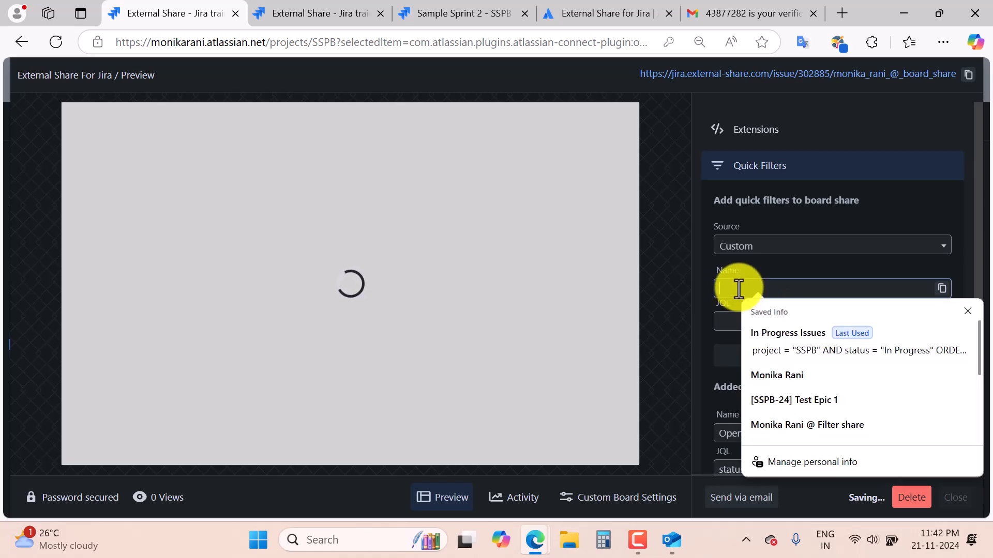
pyautogui.write('Prio')
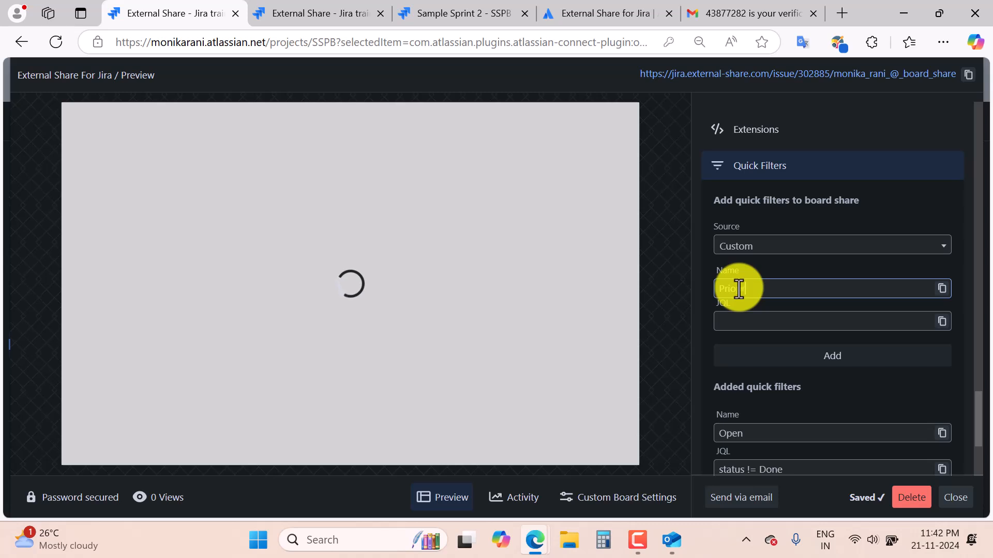
pyautogui.write('rity')
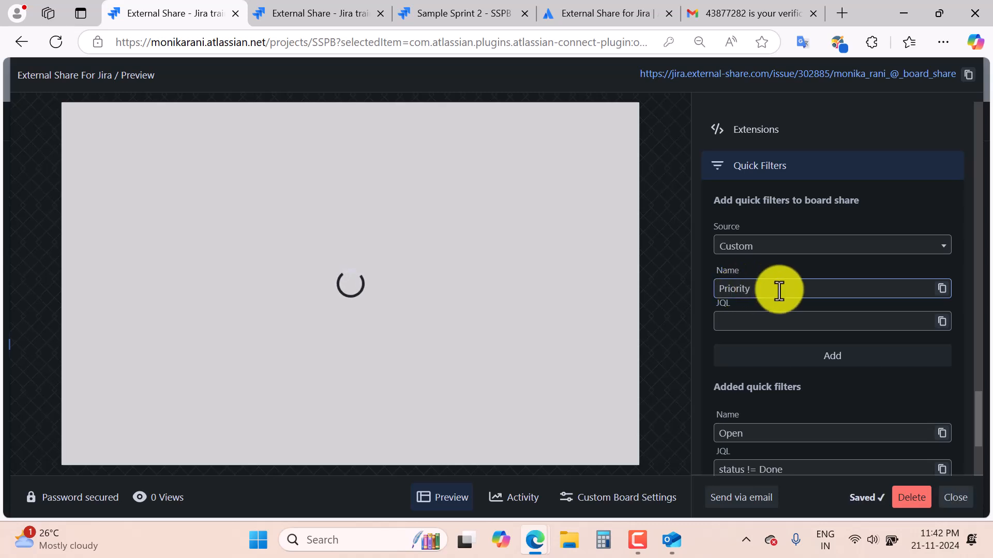
pyautogui.click(775, 320)
pyautogui.write('prior')
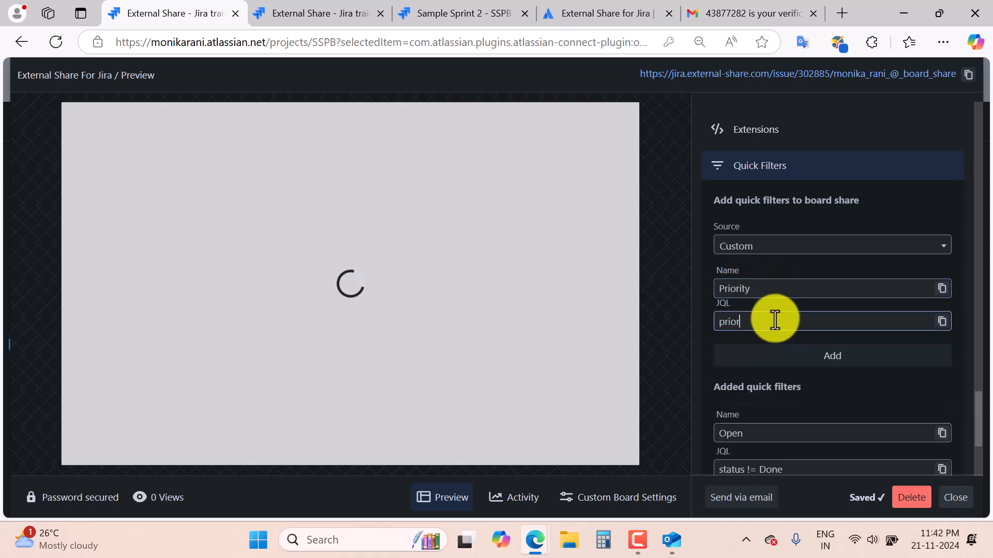
pyautogui.write('ity =')
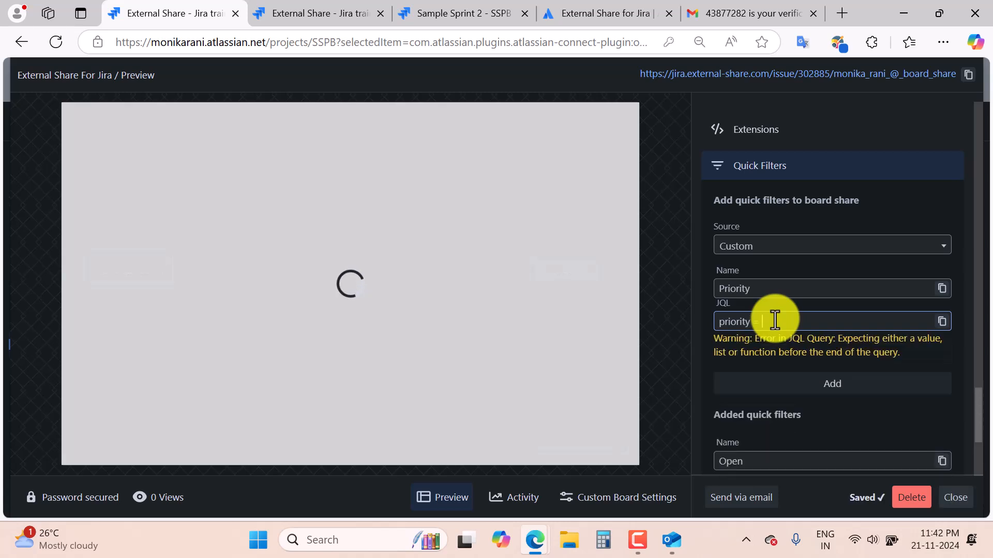
pyautogui.write(' med')
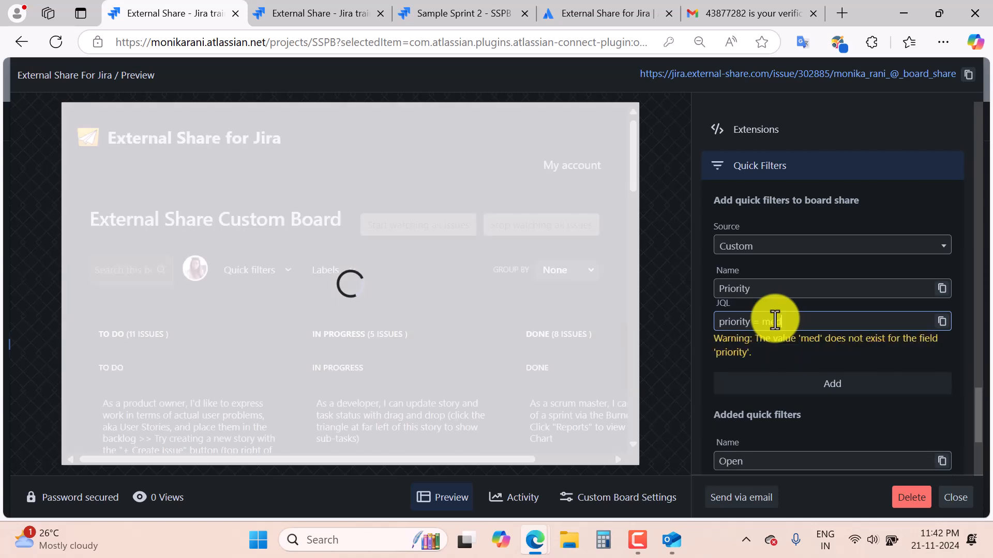
pyautogui.write('ium')
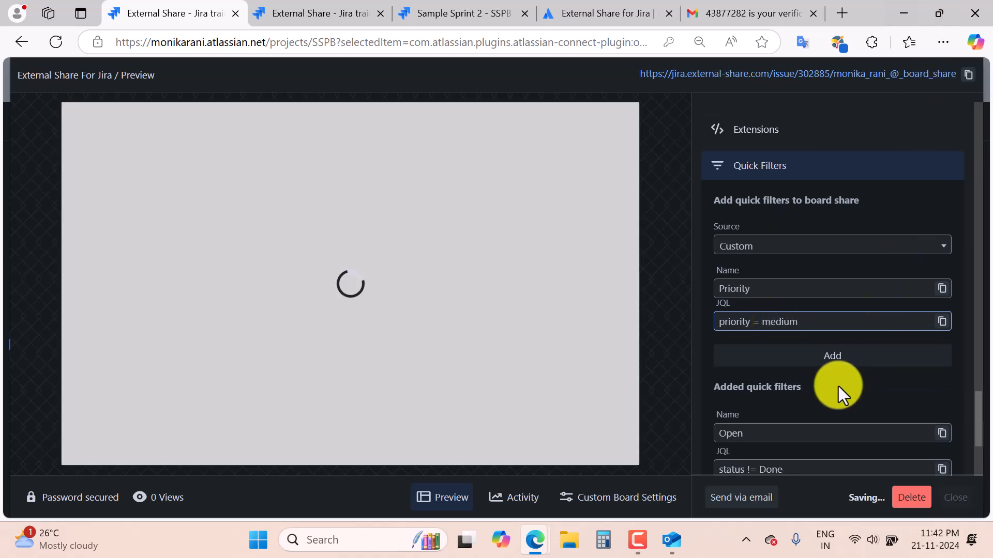
pyautogui.click(839, 356)
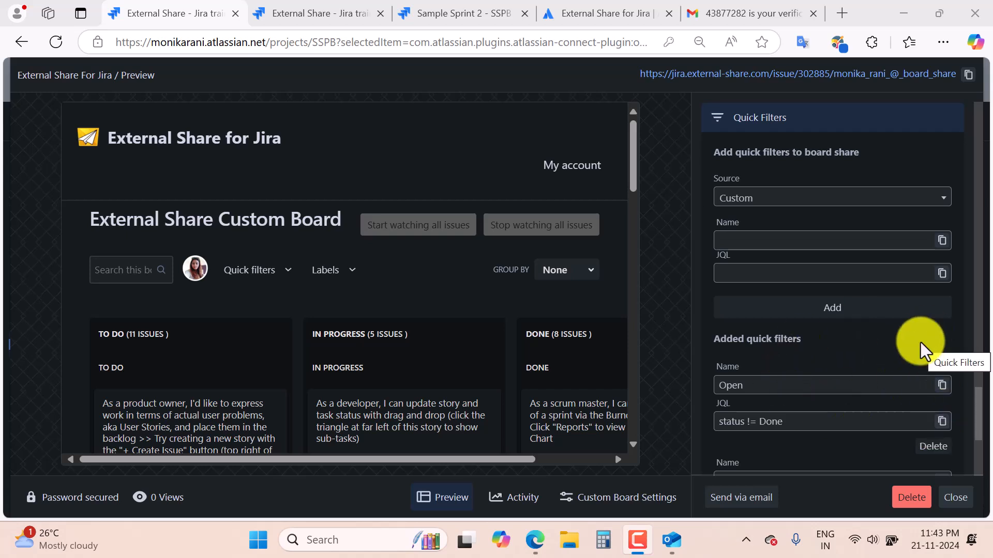
# Check that Priority now appears alongside Open and Recently Updated in the board's quick filters.
pyautogui.scroll(-3, 921, 352)
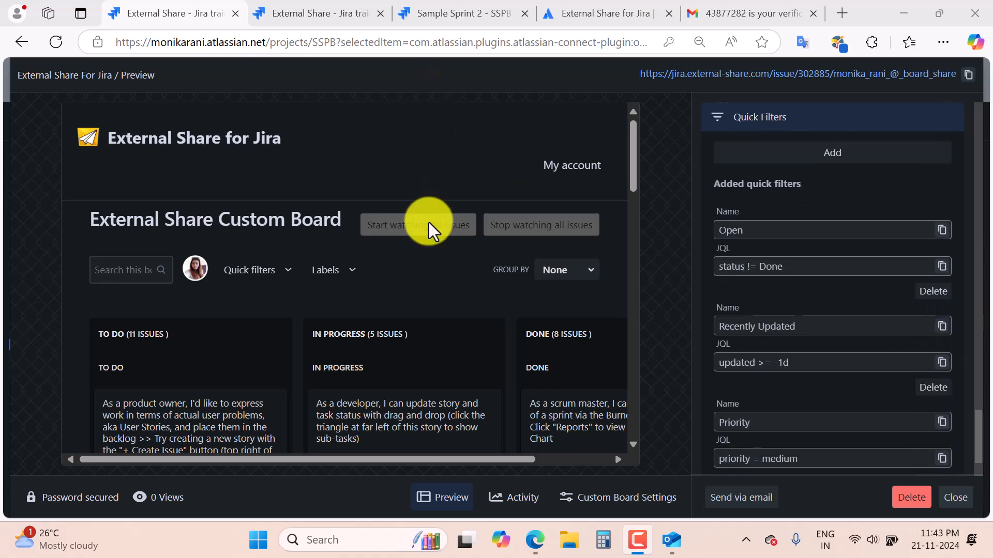
pyautogui.click(285, 271)
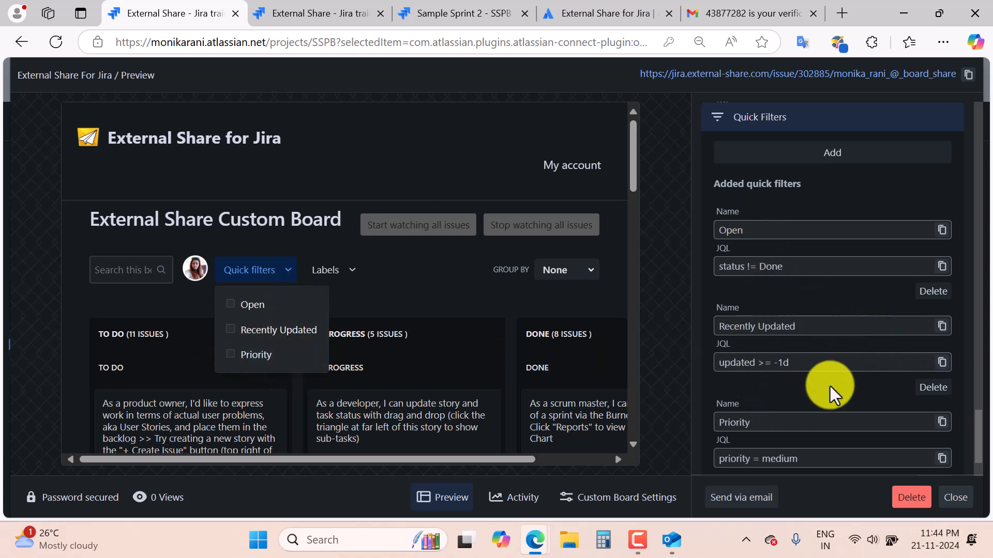
pyautogui.scroll(-2, 830, 390)
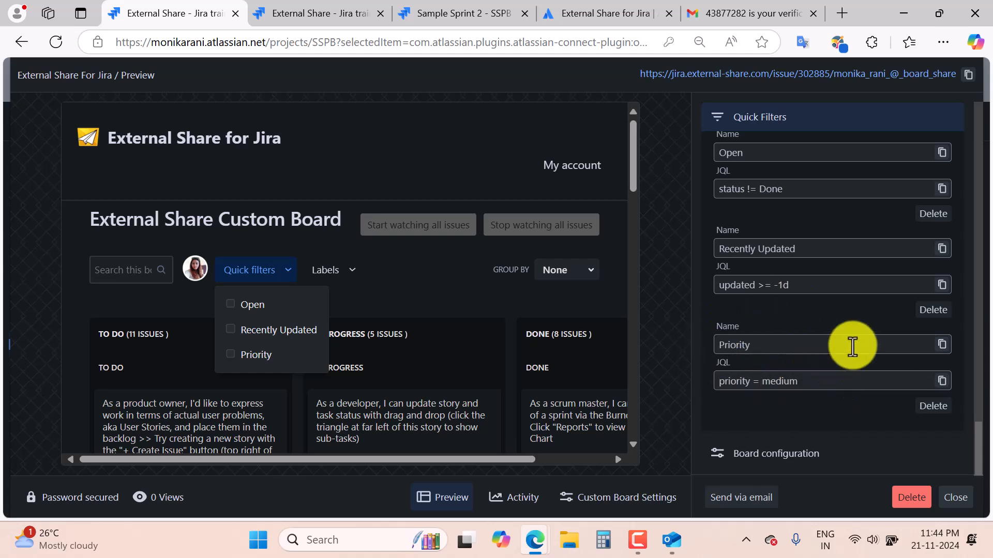
pyautogui.scroll(3, 853, 348)
pyautogui.scroll(1, 853, 347)
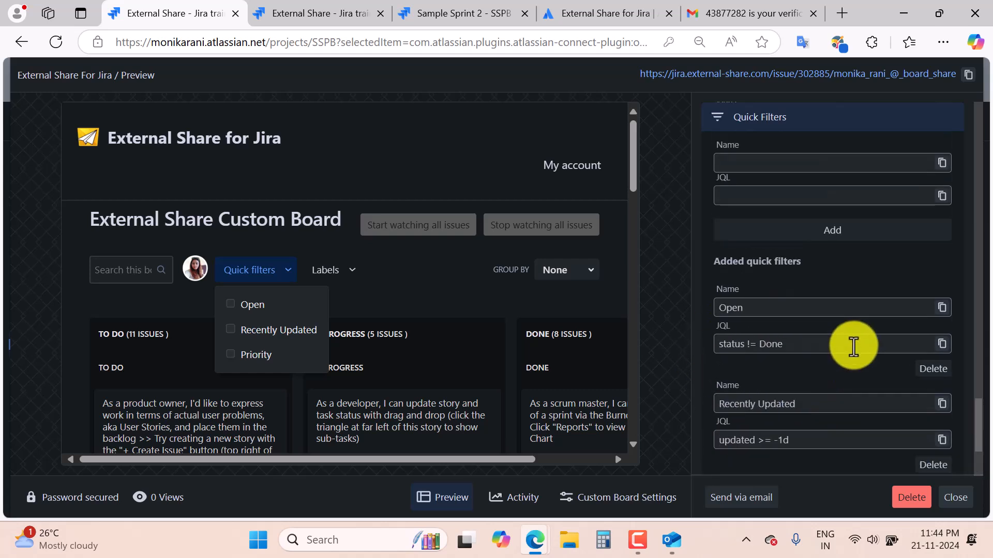
pyautogui.scroll(2, 853, 348)
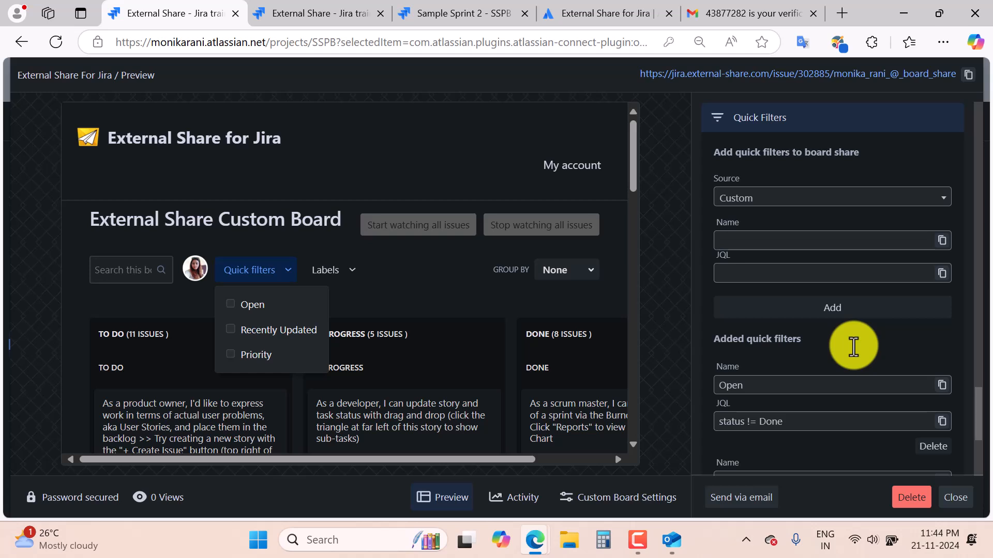
pyautogui.scroll(-5, 853, 348)
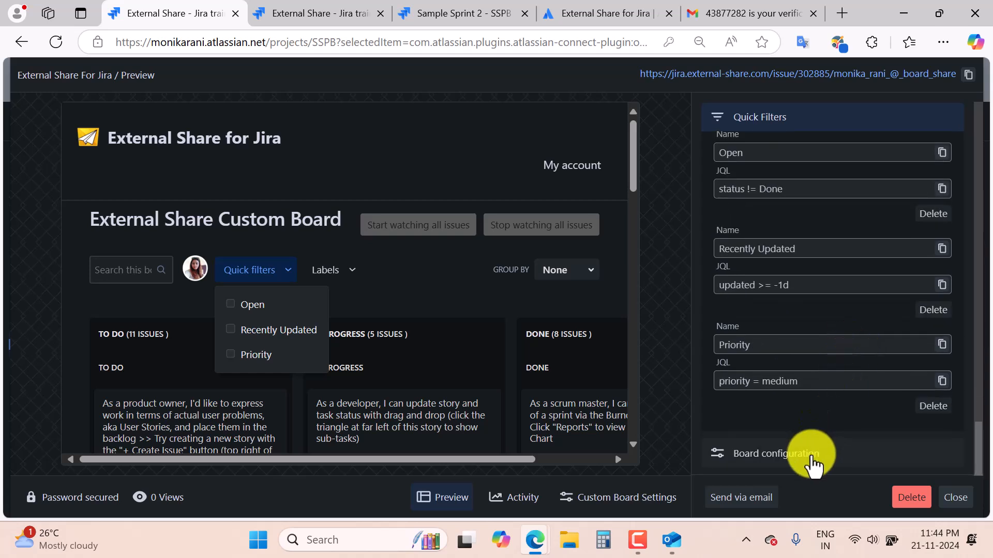
pyautogui.click(813, 462)
pyautogui.scroll(-2, 840, 377)
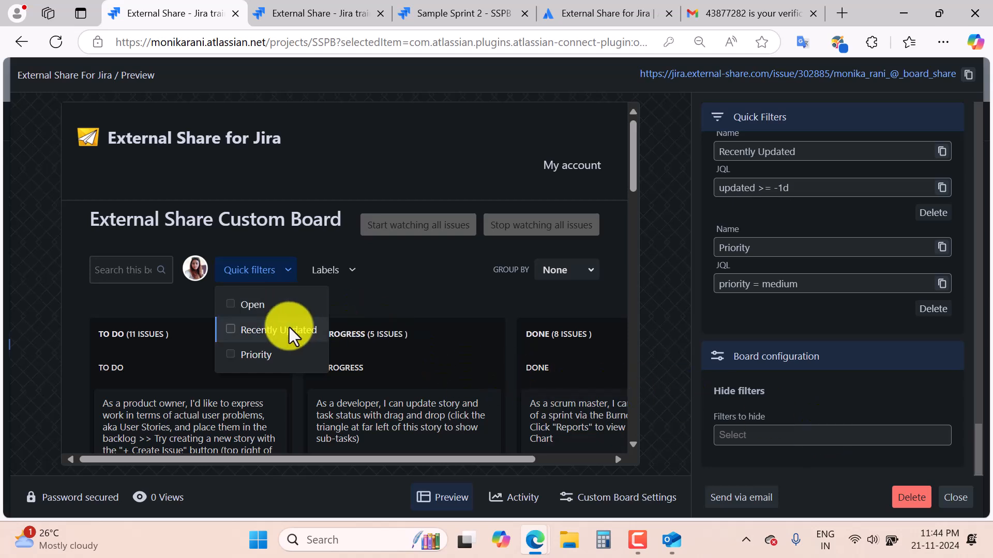
pyautogui.click(290, 279)
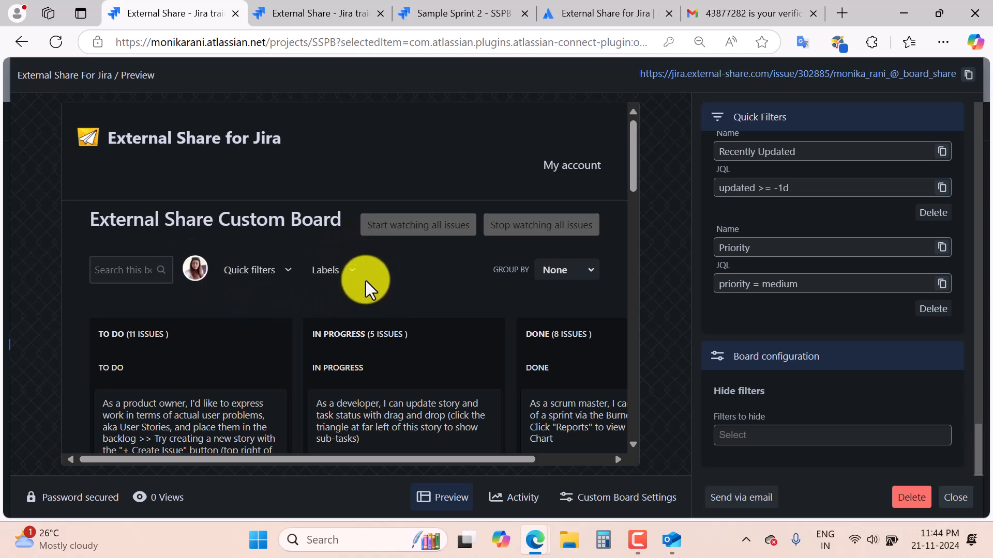
pyautogui.click(774, 434)
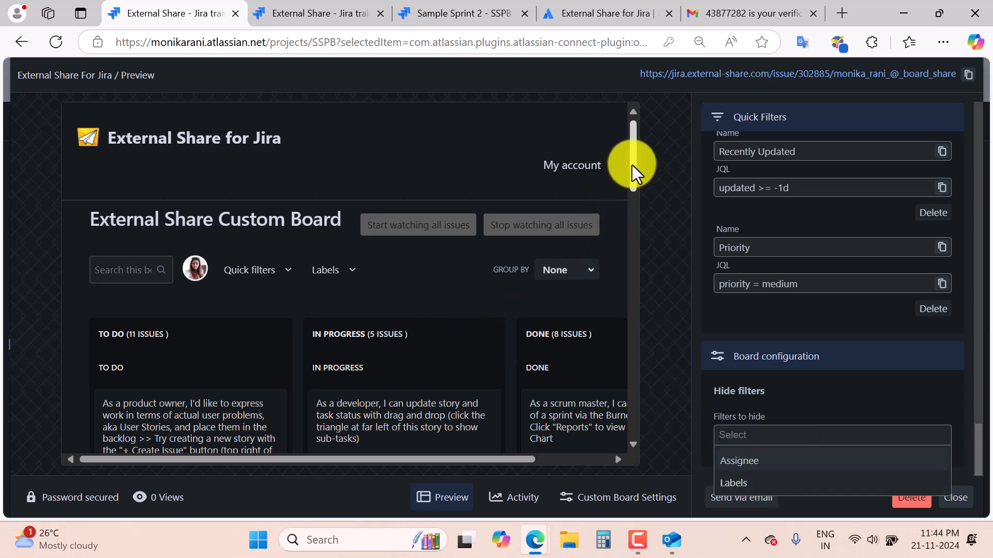
pyautogui.moveTo(514, 461); pyautogui.dragTo(284, 461)
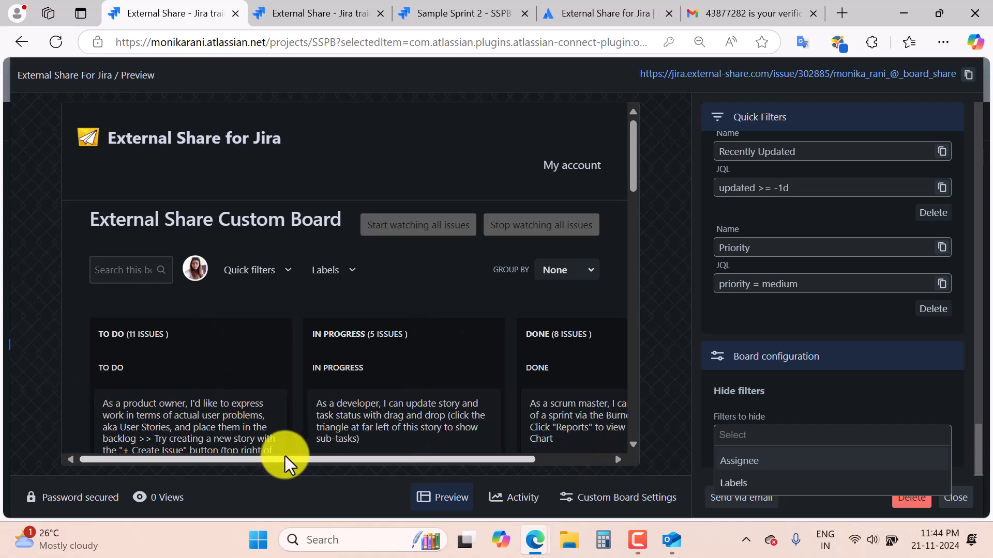
pyautogui.moveTo(633, 176); pyautogui.dragTo(628, 441)
pyautogui.moveTo(525, 465); pyautogui.dragTo(599, 462)
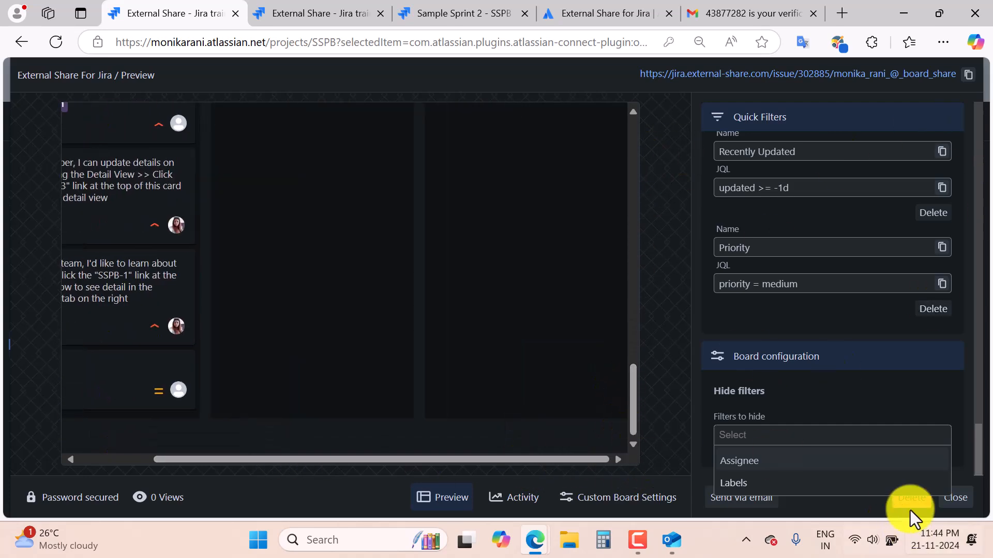
pyautogui.click(750, 365)
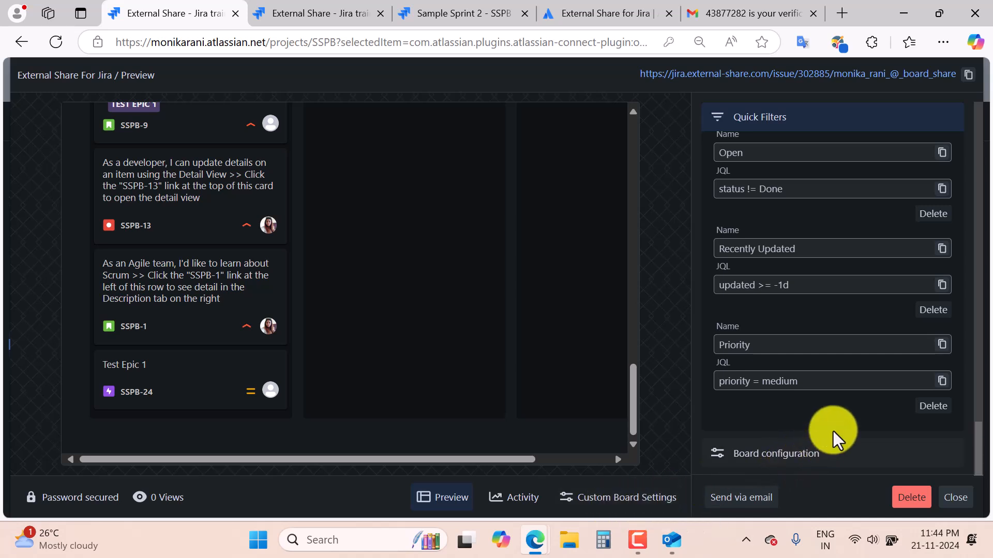
pyautogui.scroll(5, 833, 431)
pyautogui.scroll(10, 833, 431)
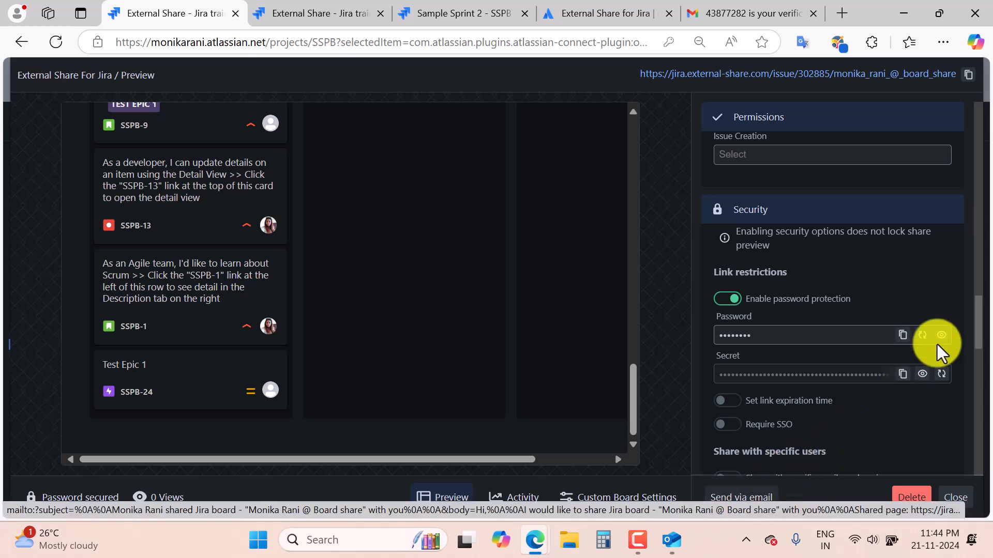
pyautogui.click(760, 498)
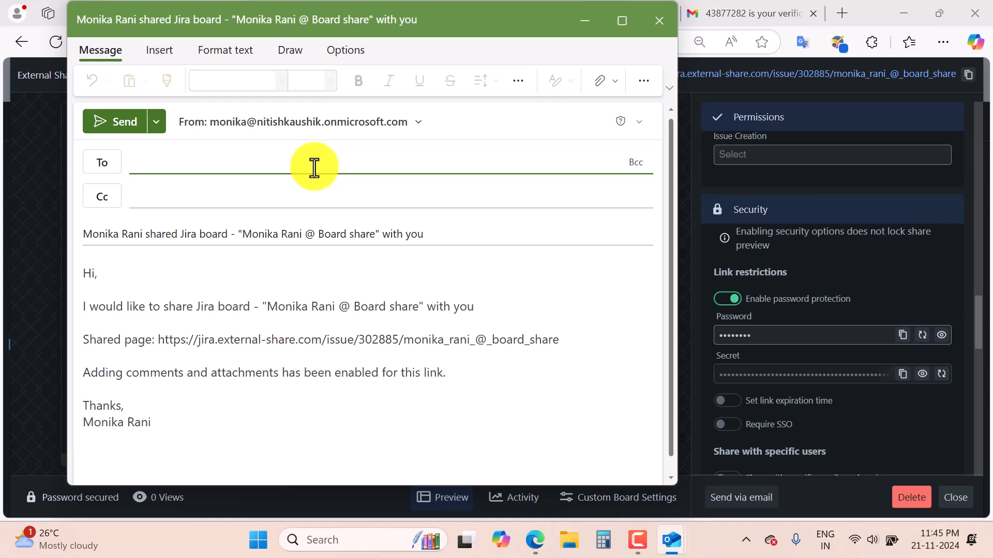
pyautogui.click(660, 21)
pyautogui.scroll(-5, 851, 412)
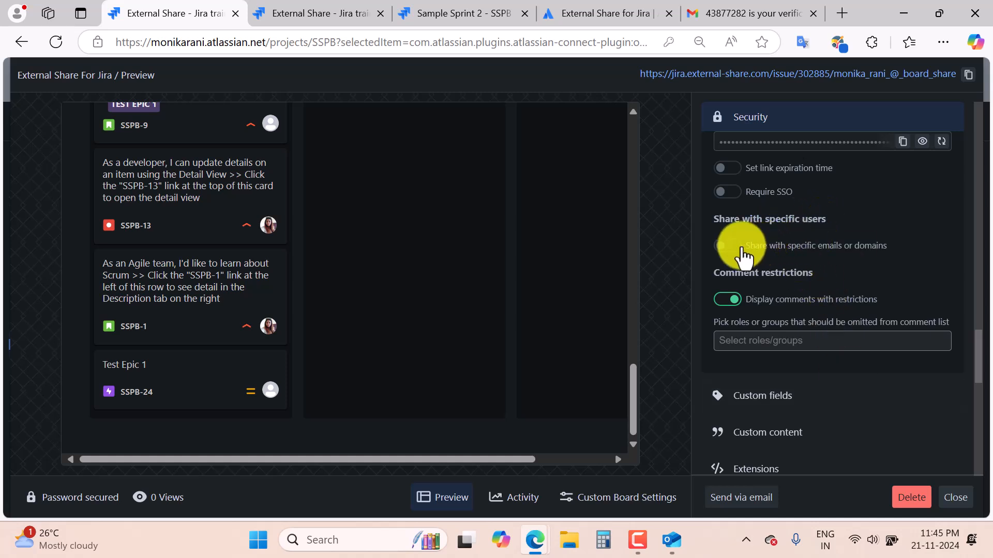
# Turn on sharing with specific emails and enter the single allowed recipient's email address.
pyautogui.click(727, 246)
pyautogui.click(751, 286)
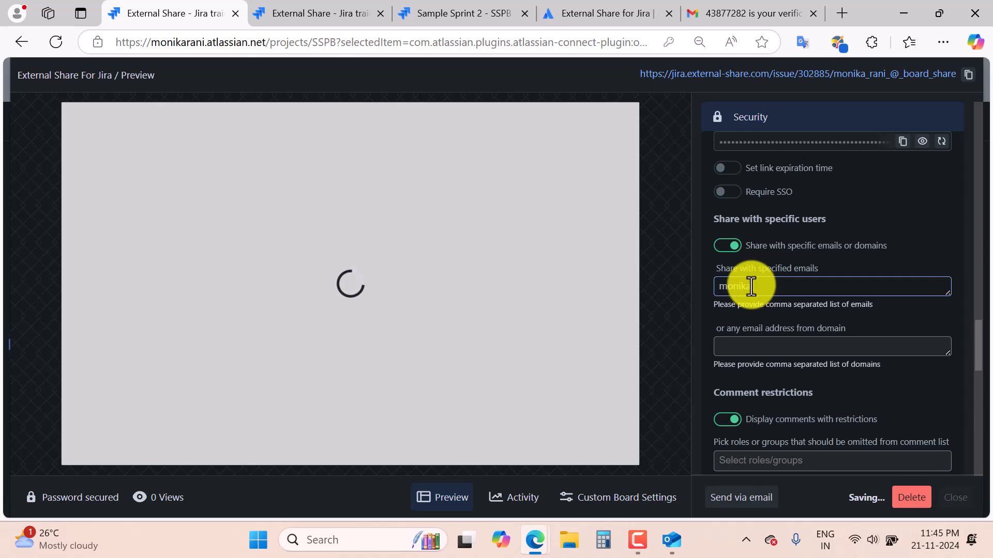
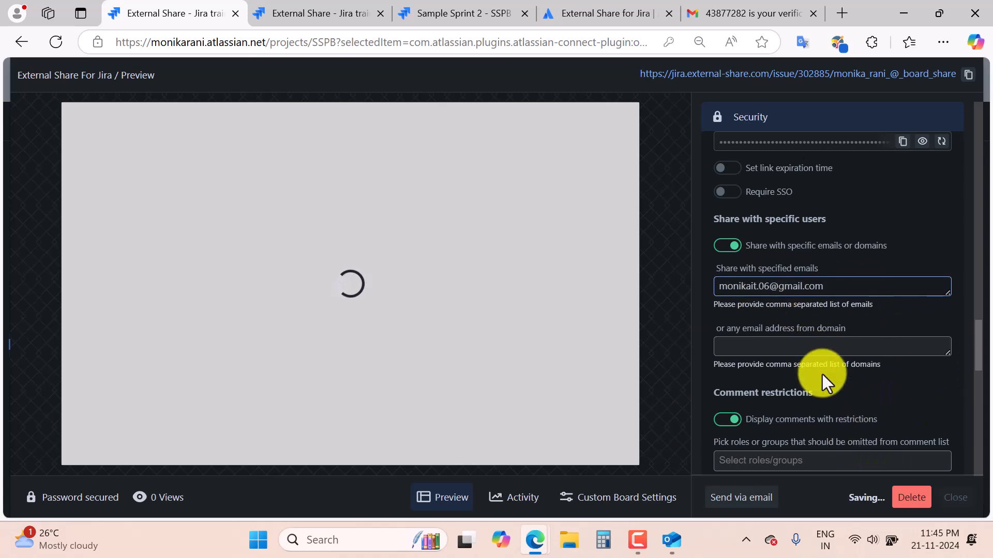
pyautogui.moveTo(549, 551)
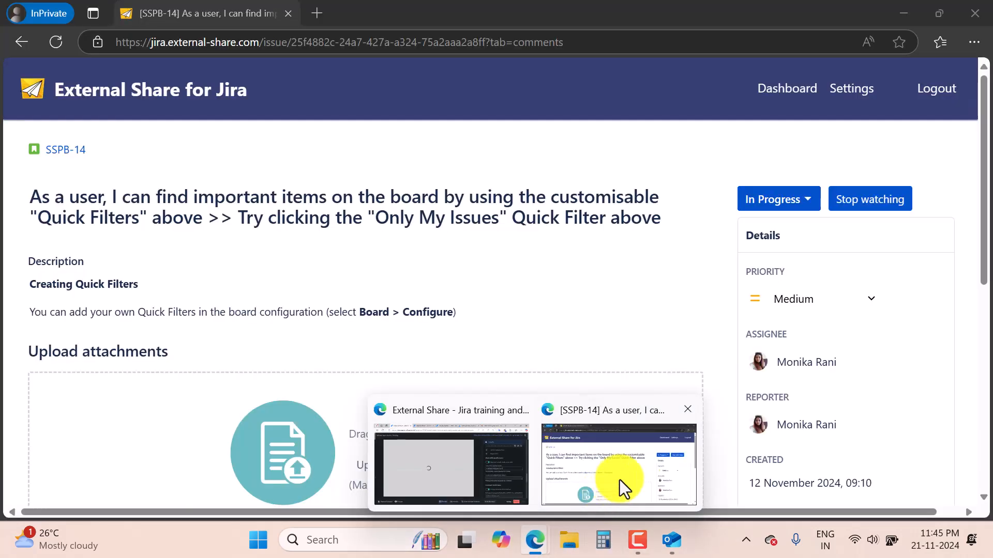
pyautogui.click(625, 468)
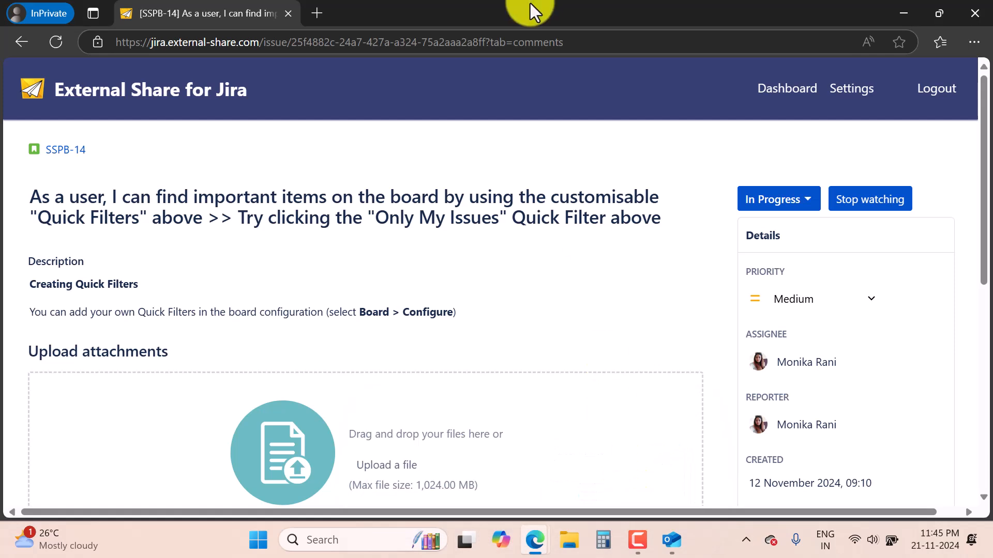
# Open the newest BOARD link from the portal's Shared with you list, reaching its password page.
pyautogui.click(790, 102)
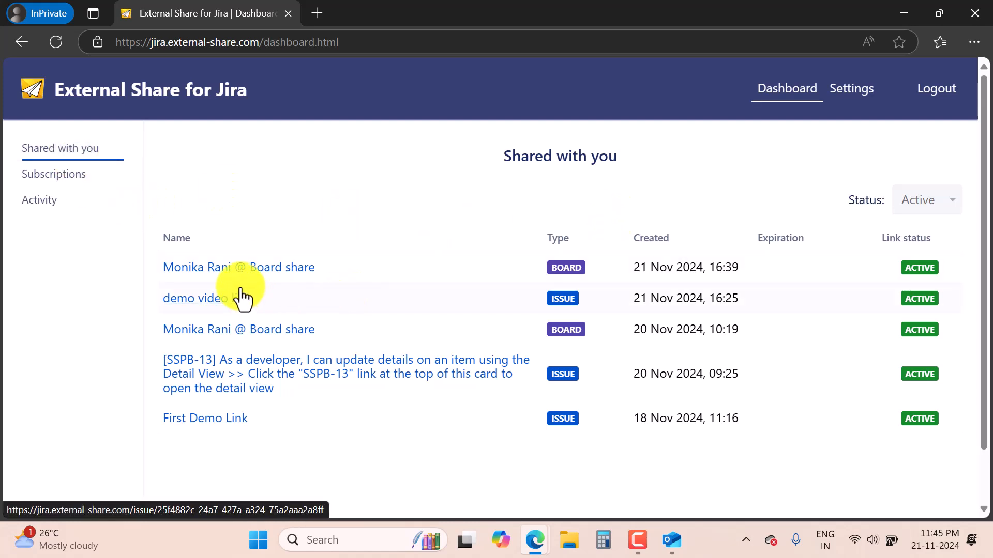
pyautogui.click(285, 281)
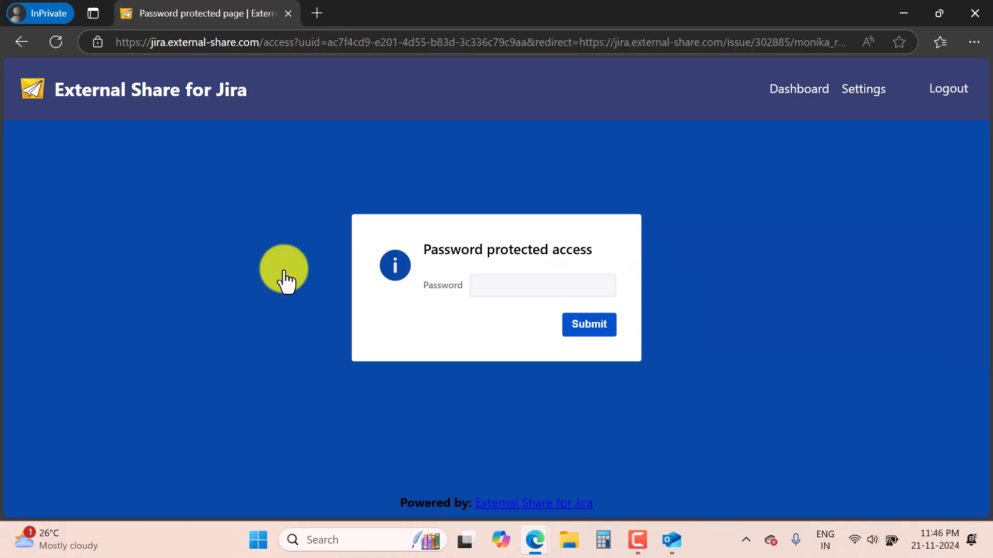
# Copy the link password from Jira's share settings and submit it to unlock the External Share Custom Board.
pyautogui.click(517, 285)
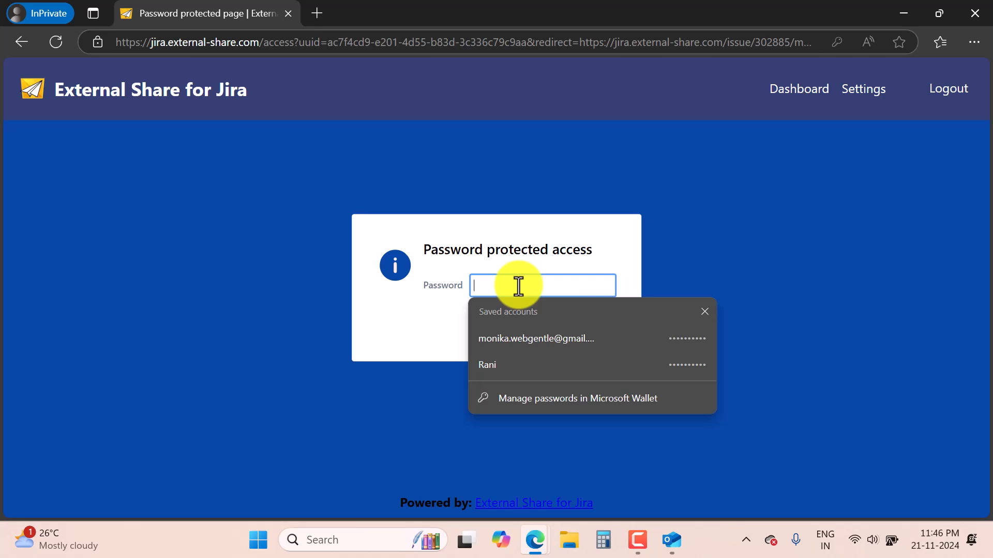
pyautogui.moveTo(533, 539)
pyautogui.click(459, 494)
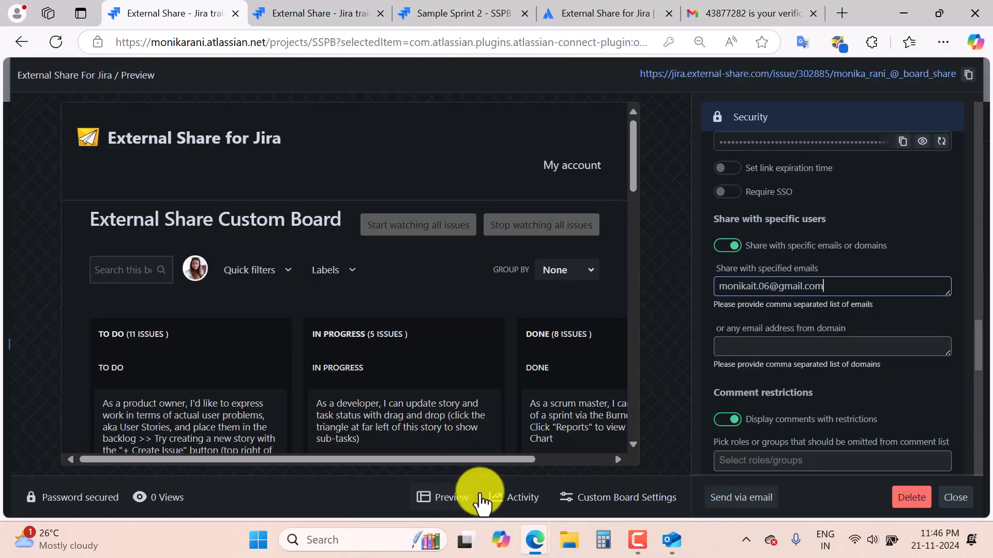
pyautogui.scroll(3, 842, 432)
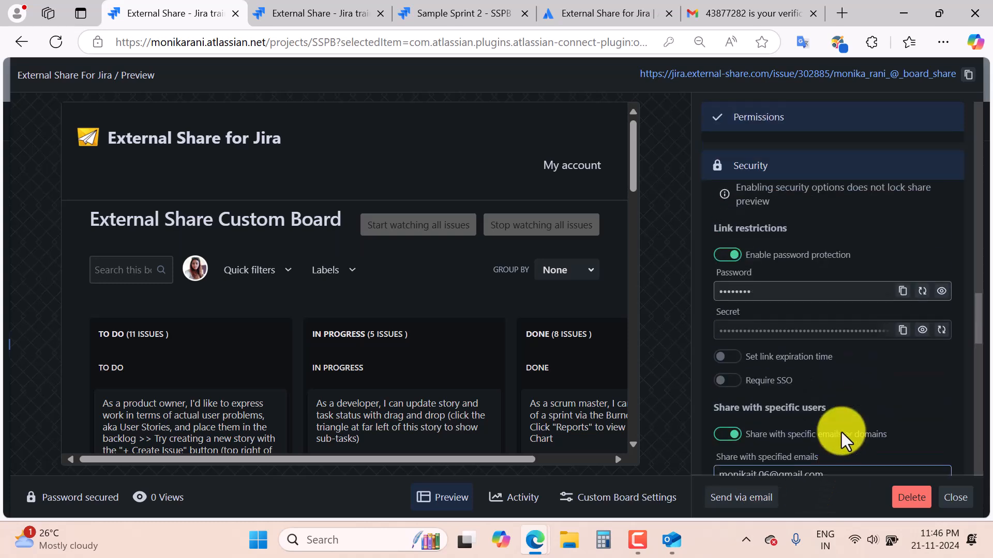
pyautogui.scroll(1, 842, 432)
pyautogui.click(902, 335)
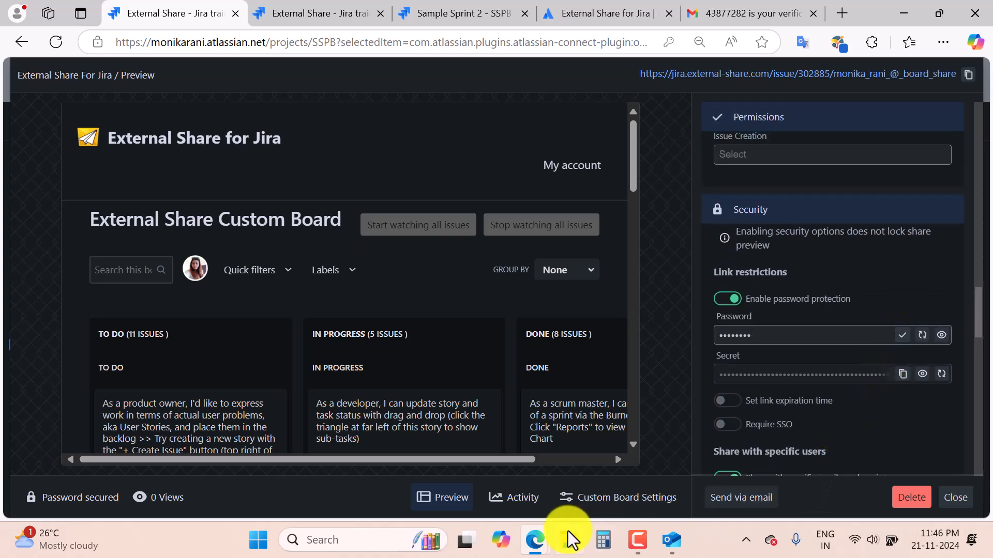
pyautogui.moveTo(540, 535)
pyautogui.click(591, 483)
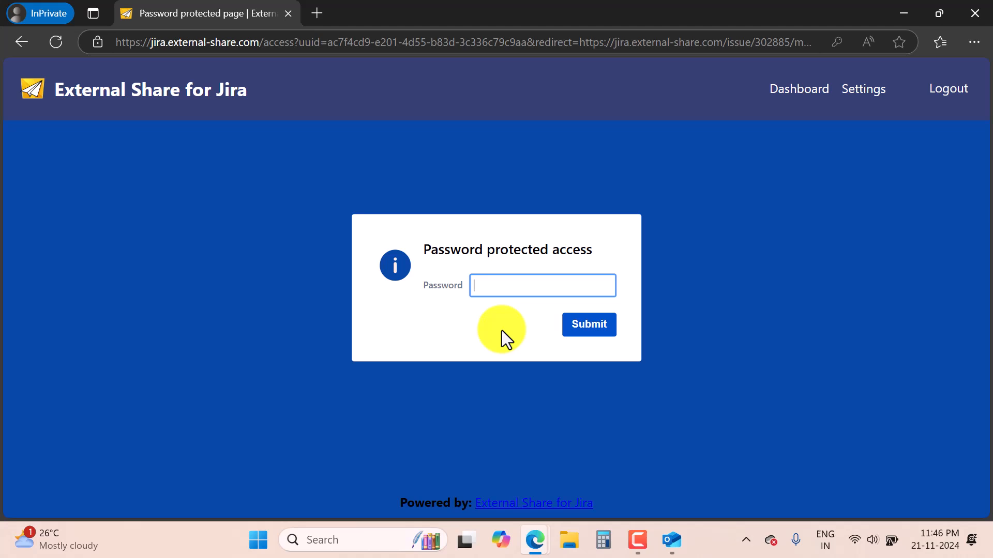
pyautogui.click(506, 289)
pyautogui.hotkey('ctrl', 'v')
pyautogui.click(599, 329)
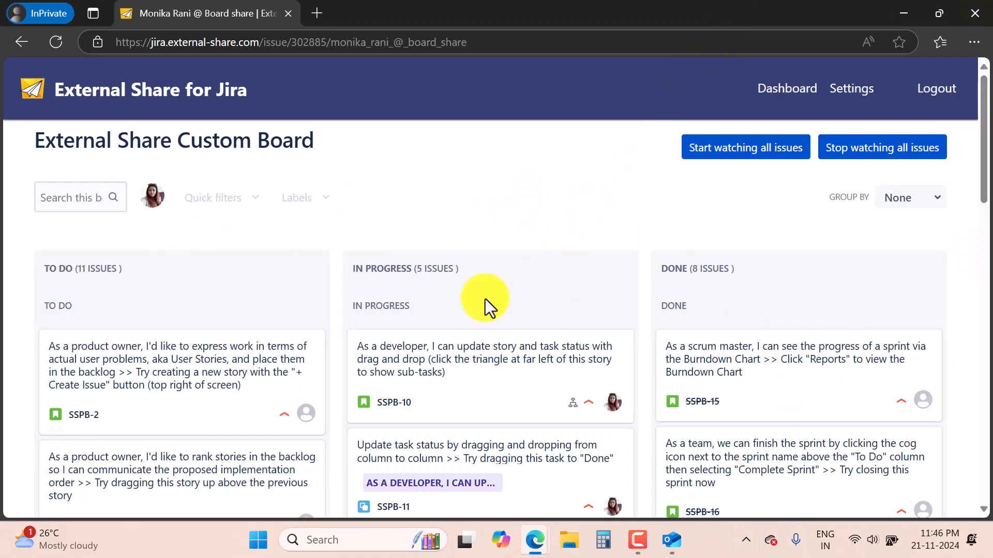
pyautogui.scroll(-2, 630, 389)
pyautogui.scroll(-7, 630, 389)
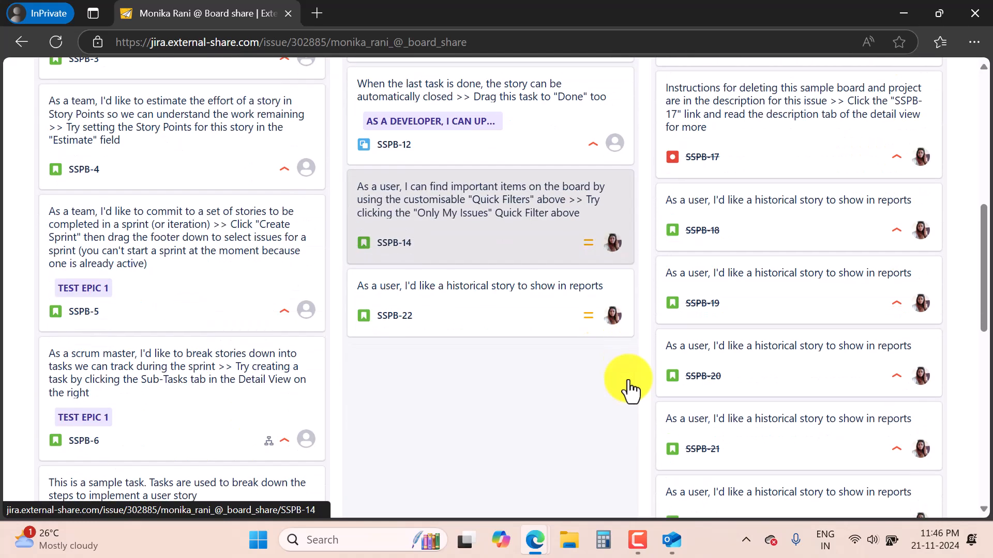
pyautogui.scroll(8, 630, 389)
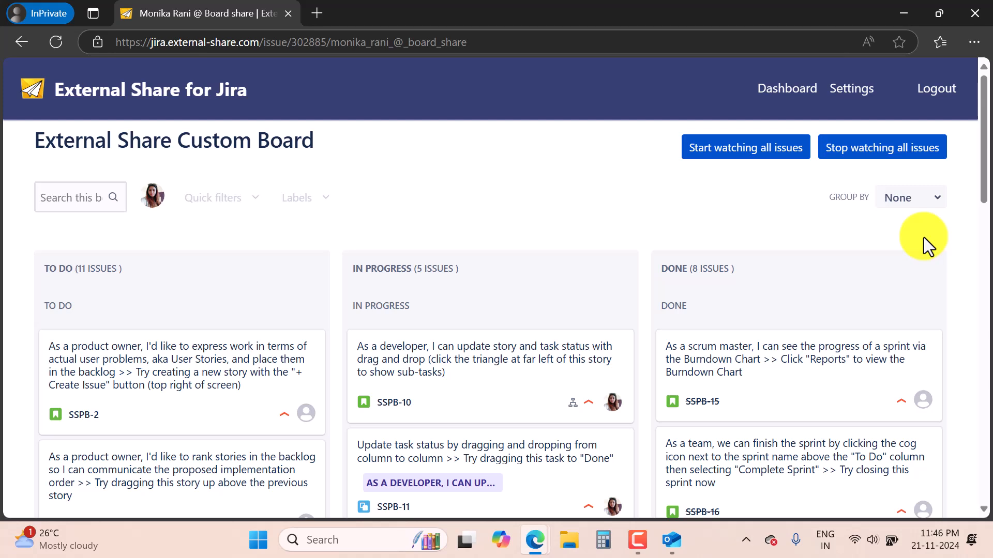
pyautogui.click(250, 200)
pyautogui.click(307, 199)
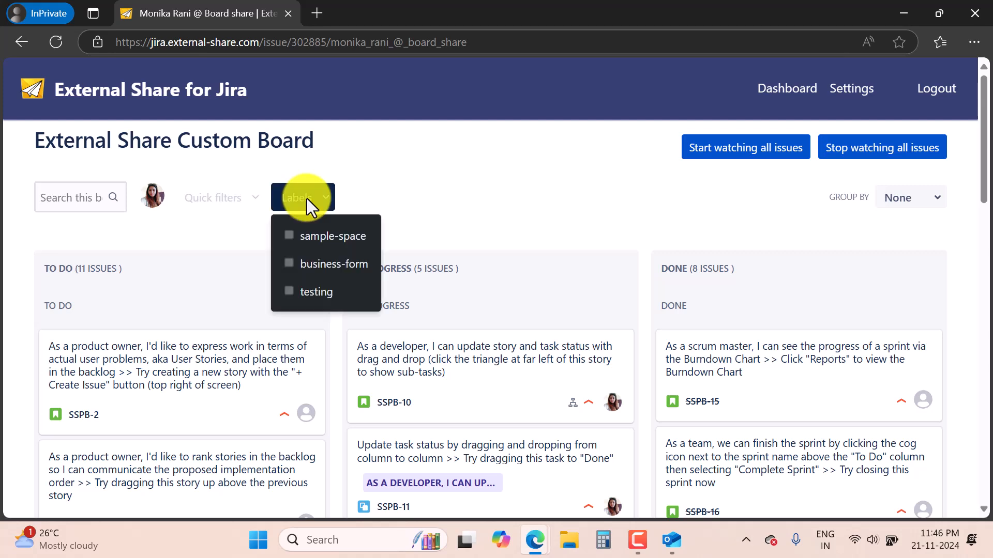
pyautogui.click(923, 201)
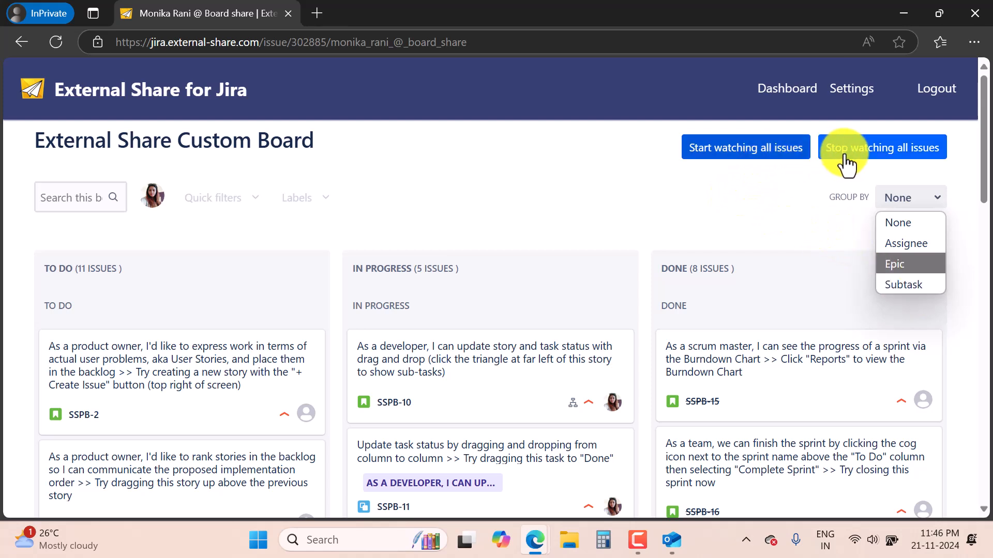
pyautogui.click(640, 206)
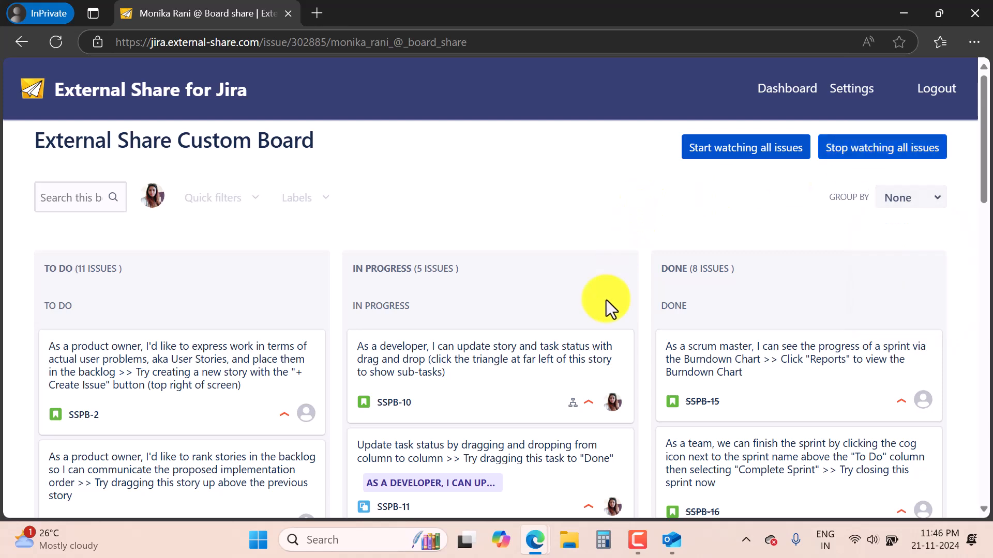
pyautogui.moveTo(536, 542)
pyautogui.click(419, 472)
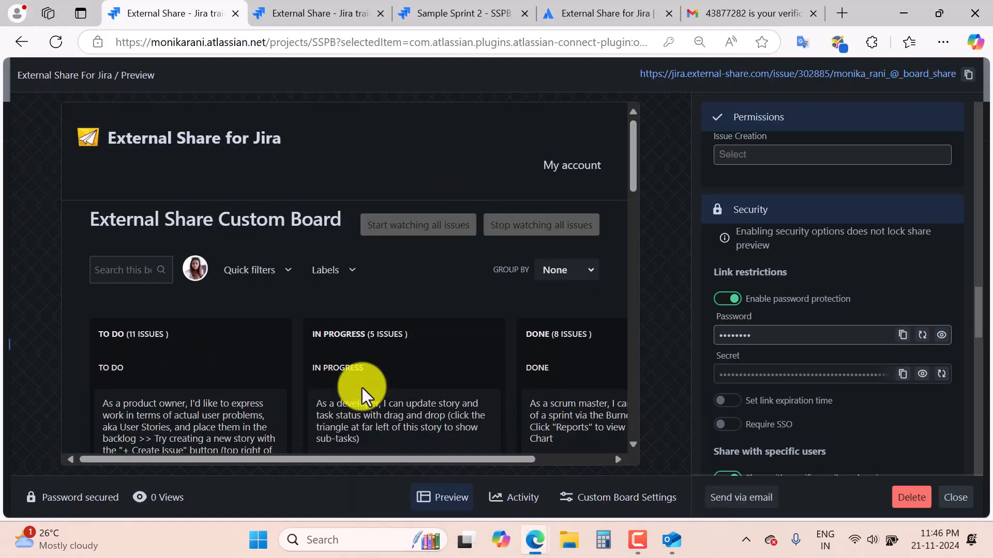
# Close the board share preview and open the Filter share row's settings and preview.
pyautogui.click(955, 497)
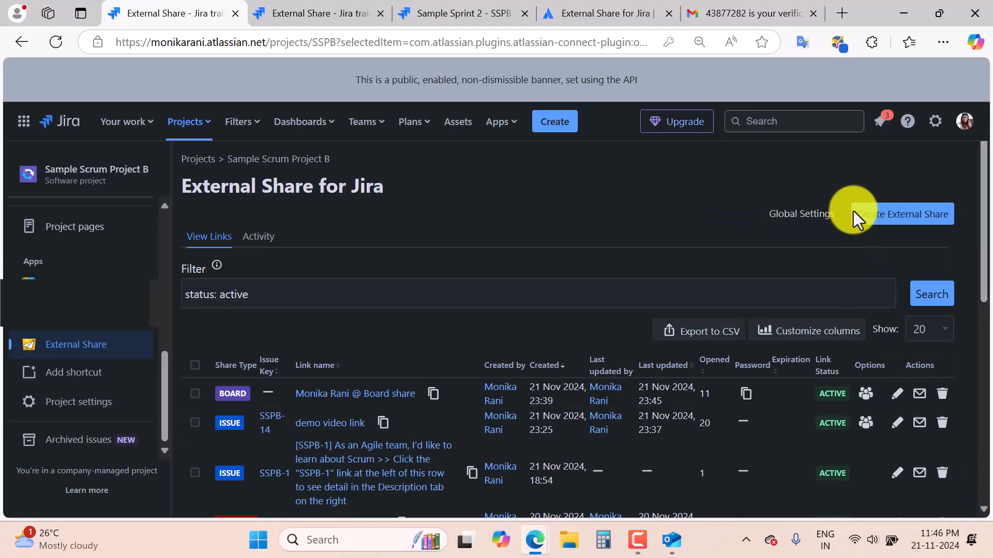
pyautogui.click(911, 223)
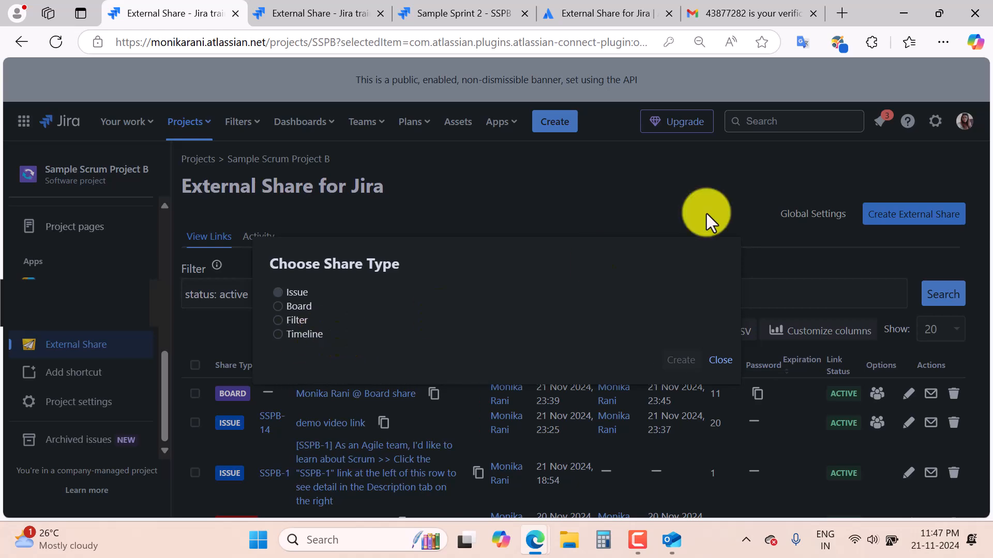
pyautogui.click(726, 364)
pyautogui.scroll(-10, 544, 394)
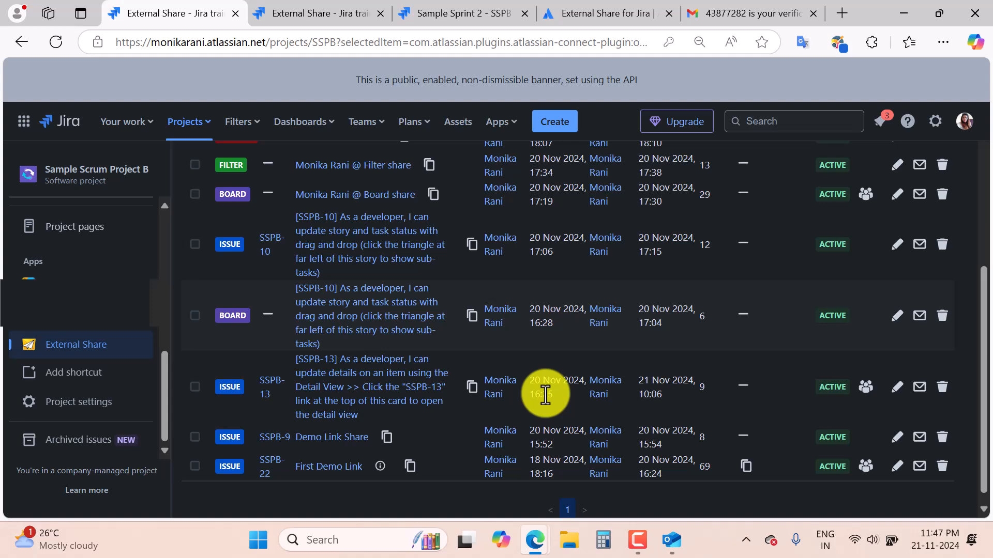
pyautogui.scroll(3, 545, 395)
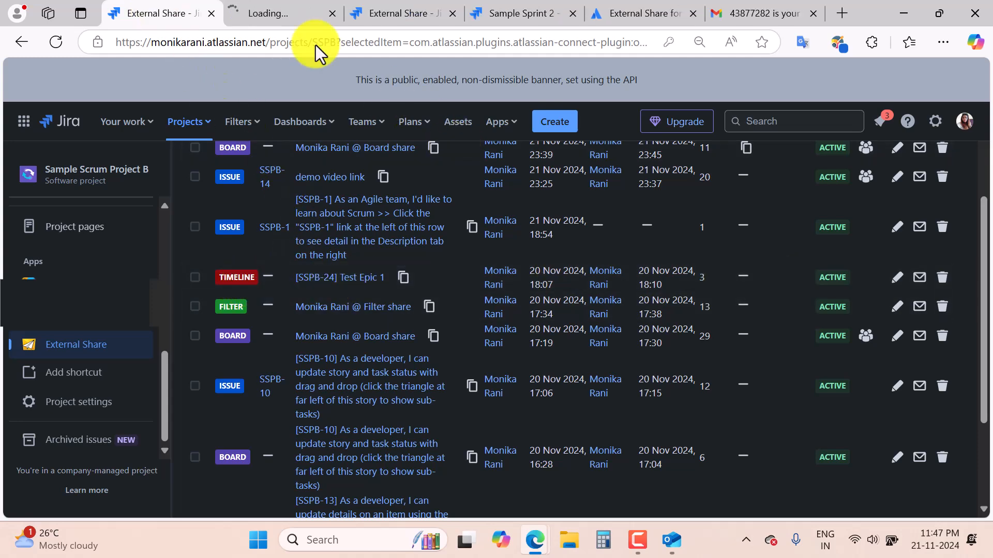
pyautogui.click(331, 16)
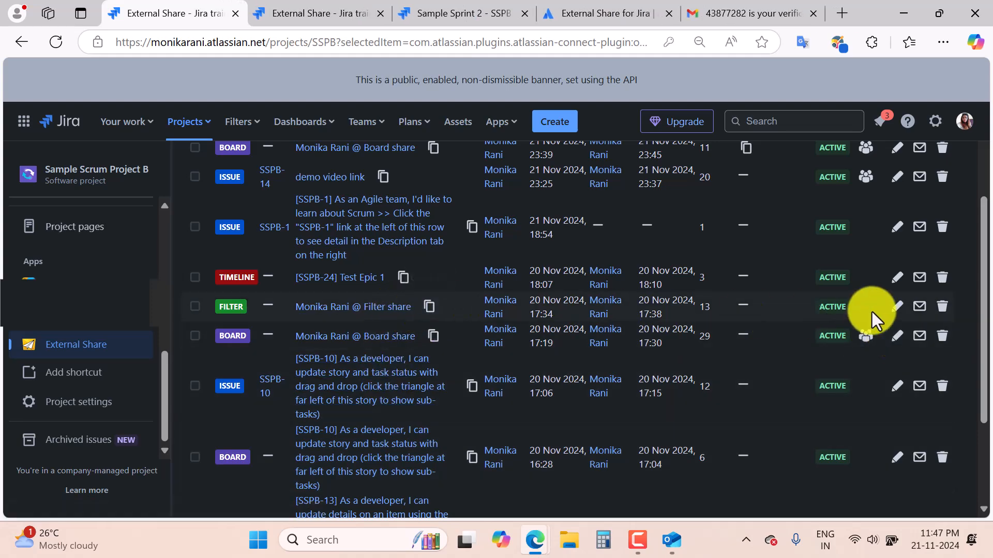
pyautogui.click(898, 308)
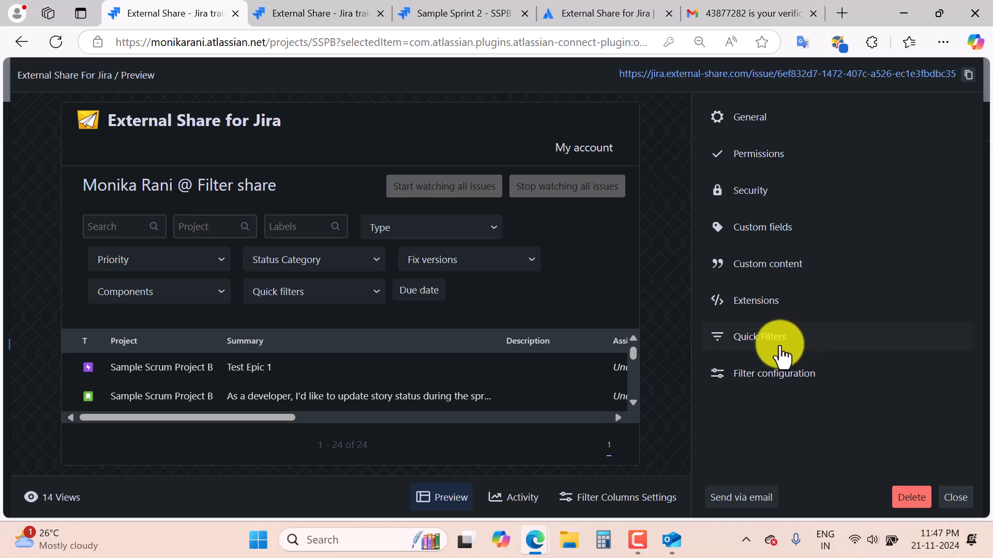
pyautogui.click(779, 356)
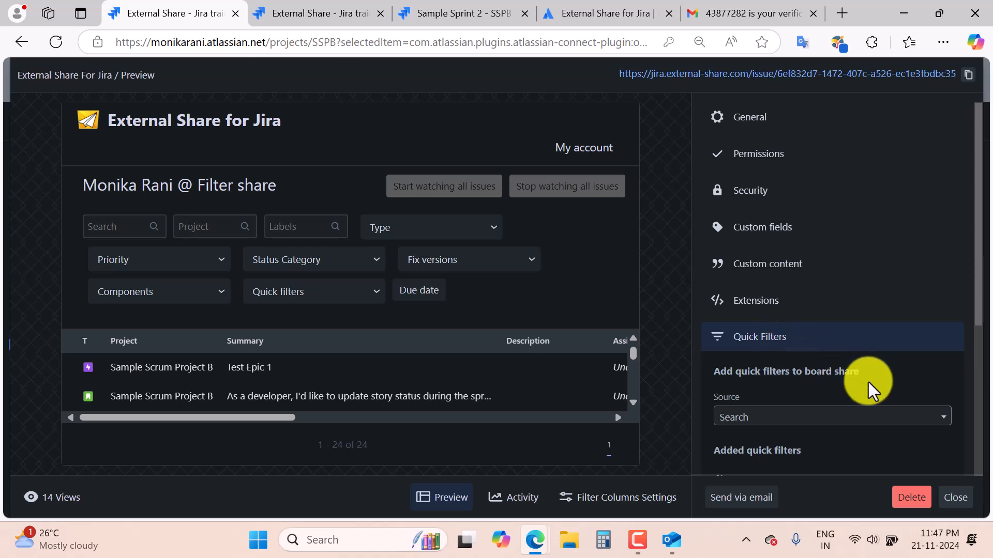
pyautogui.scroll(-3, 869, 389)
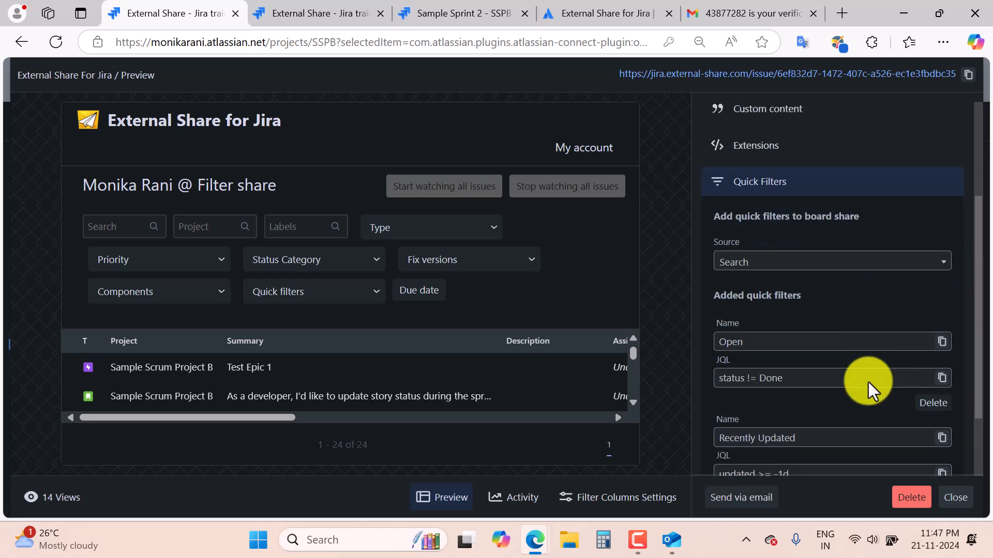
pyautogui.scroll(-1, 869, 389)
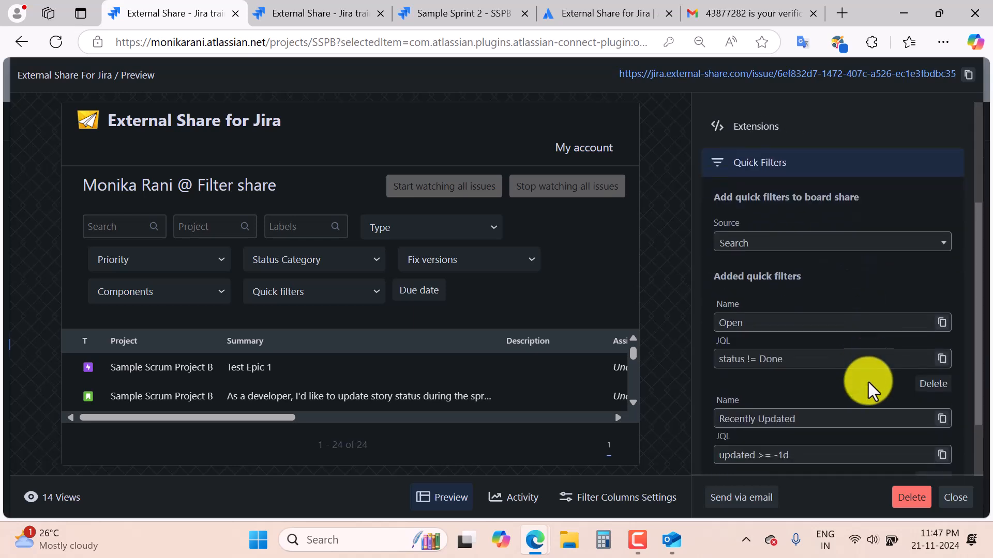
pyautogui.scroll(4, 868, 388)
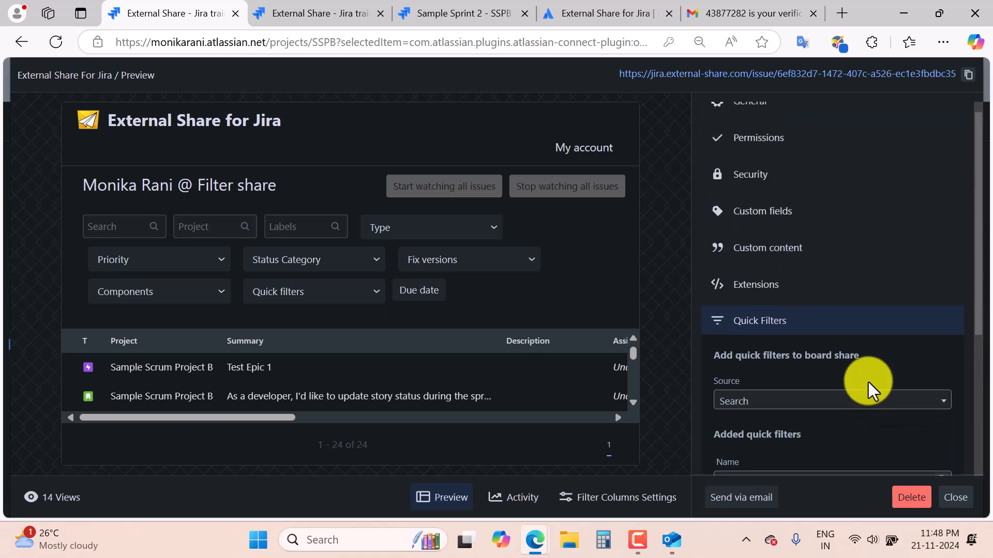
pyautogui.click(786, 323)
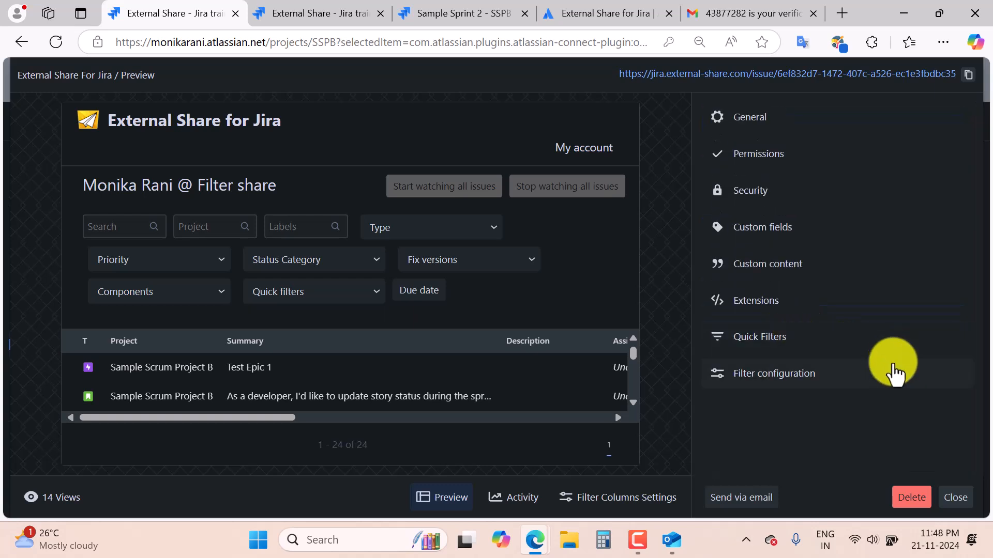
pyautogui.click(786, 380)
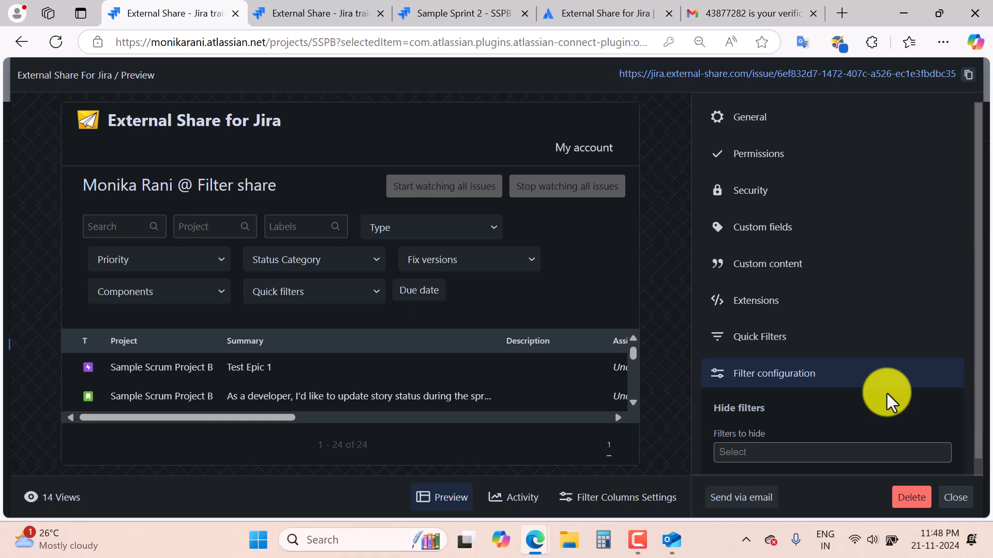
pyautogui.scroll(-1, 888, 402)
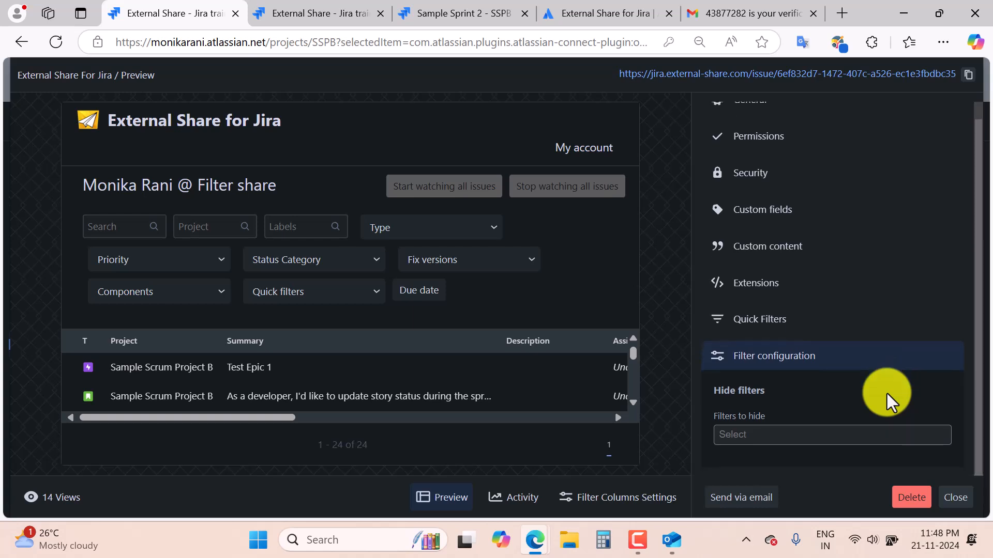
pyautogui.click(807, 433)
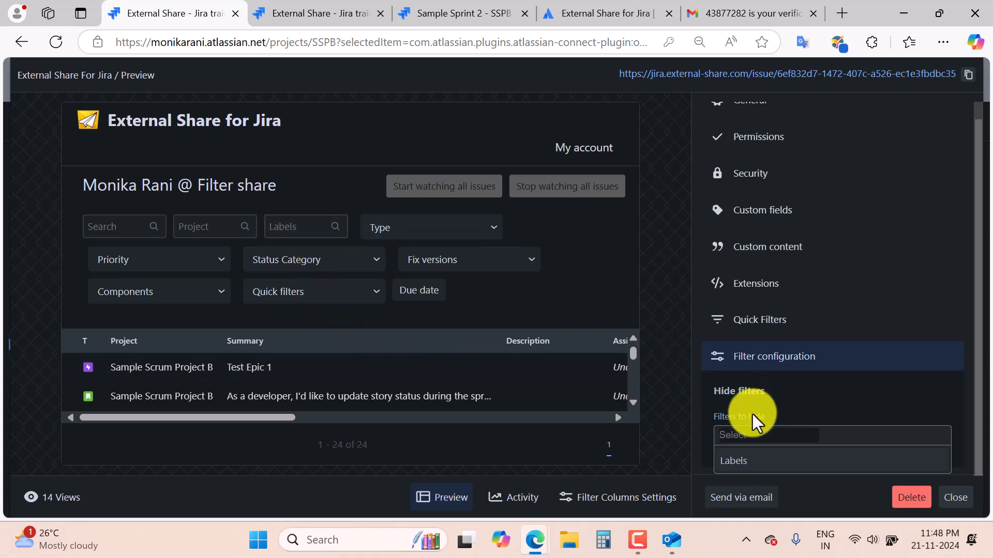
pyautogui.click(785, 359)
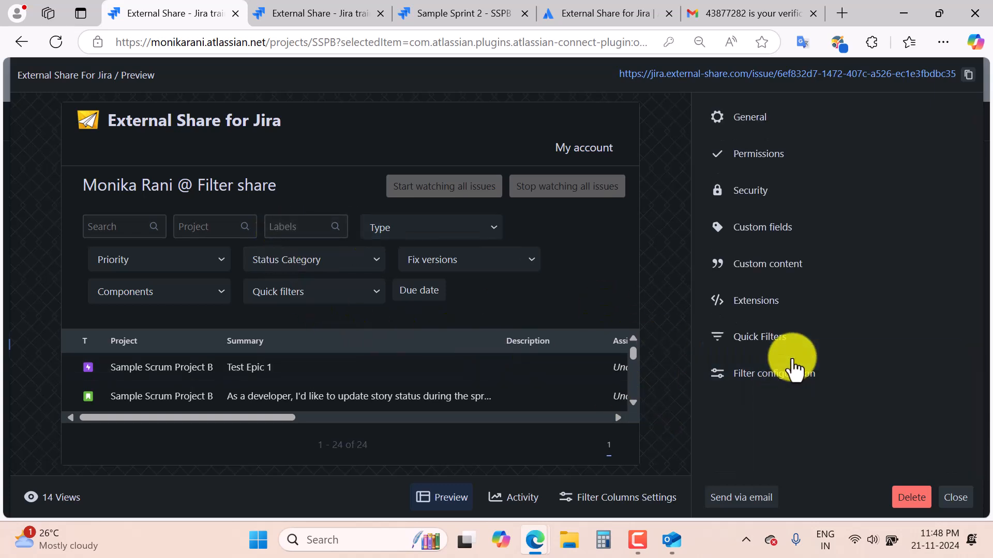
pyautogui.click(617, 499)
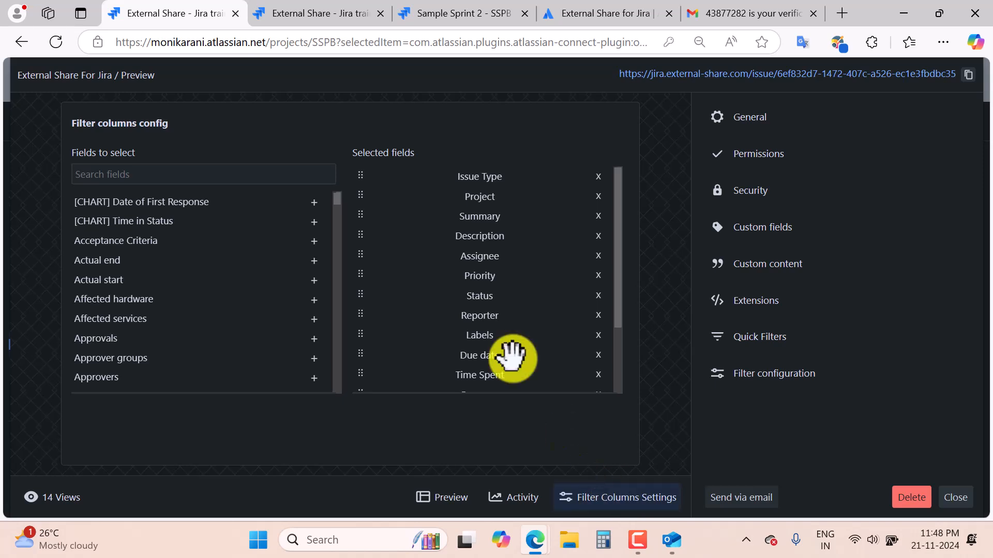
pyautogui.moveTo(361, 177)
pyautogui.mouseDown()
pyautogui.moveTo(362, 231)
pyautogui.moveTo(361, 177)
pyautogui.mouseUp()
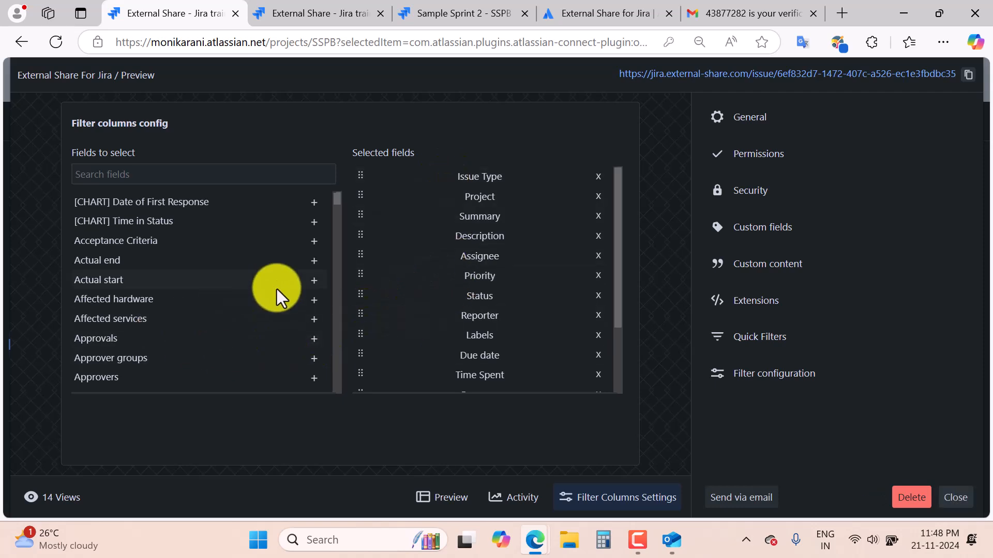
pyautogui.scroll(-3, 277, 289)
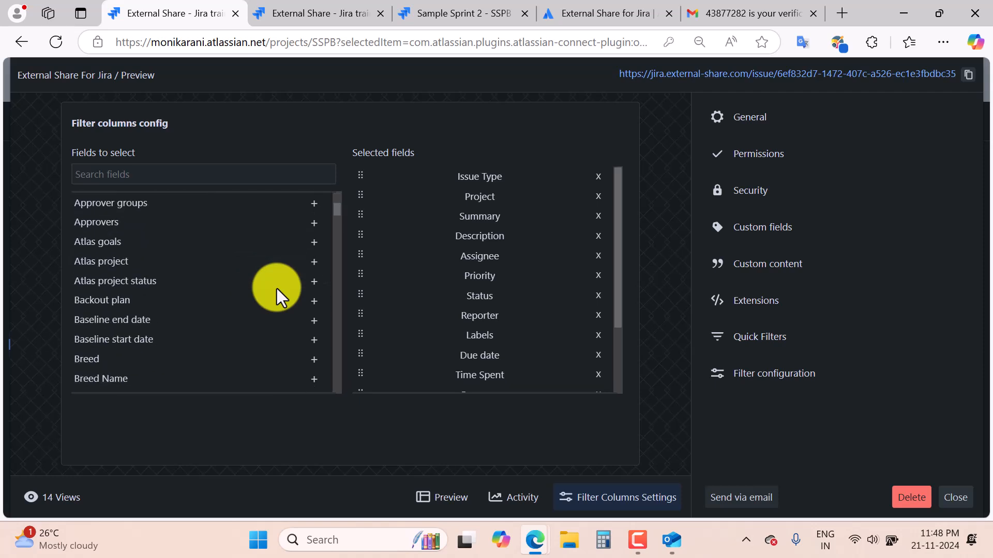
pyautogui.moveTo(619, 303); pyautogui.dragTo(634, 442)
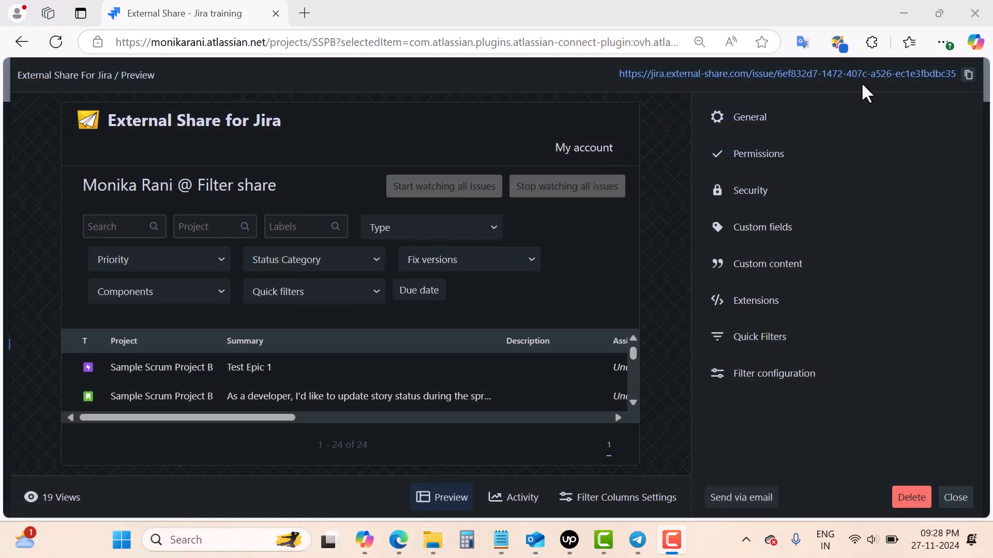
# Copy the filter share link and reload it in the private window, where it now requires login.
pyautogui.click(969, 76)
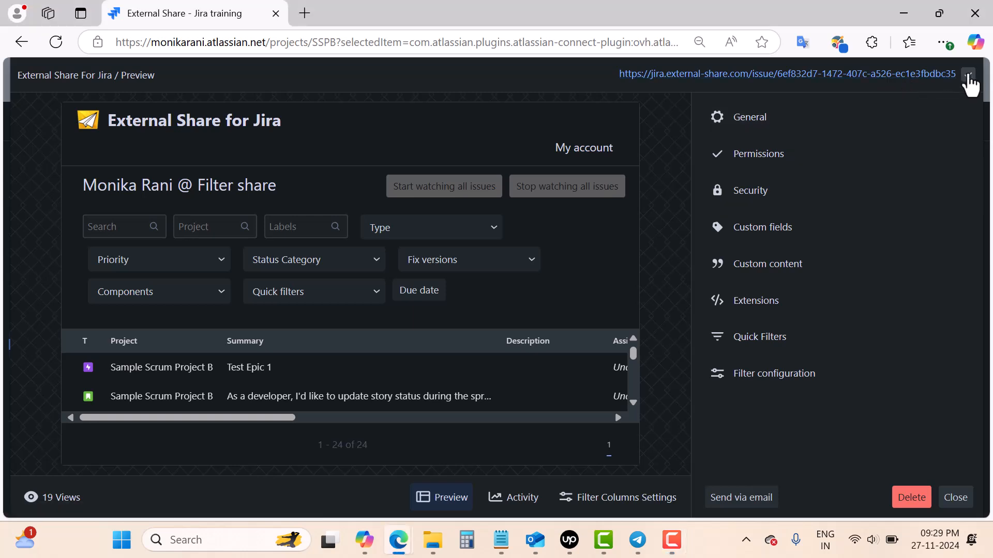
pyautogui.click(967, 76)
pyautogui.moveTo(399, 540)
pyautogui.click(473, 459)
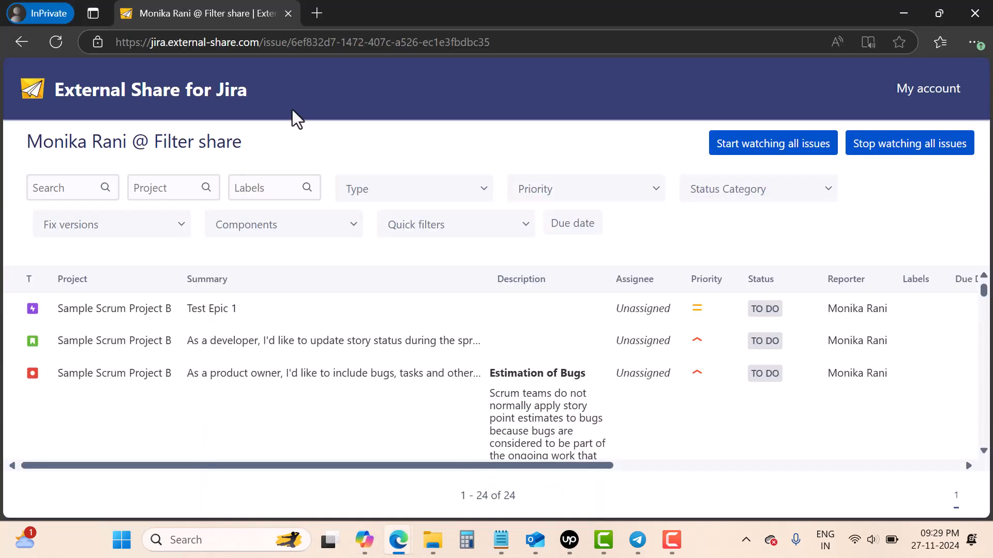
pyautogui.click(319, 42)
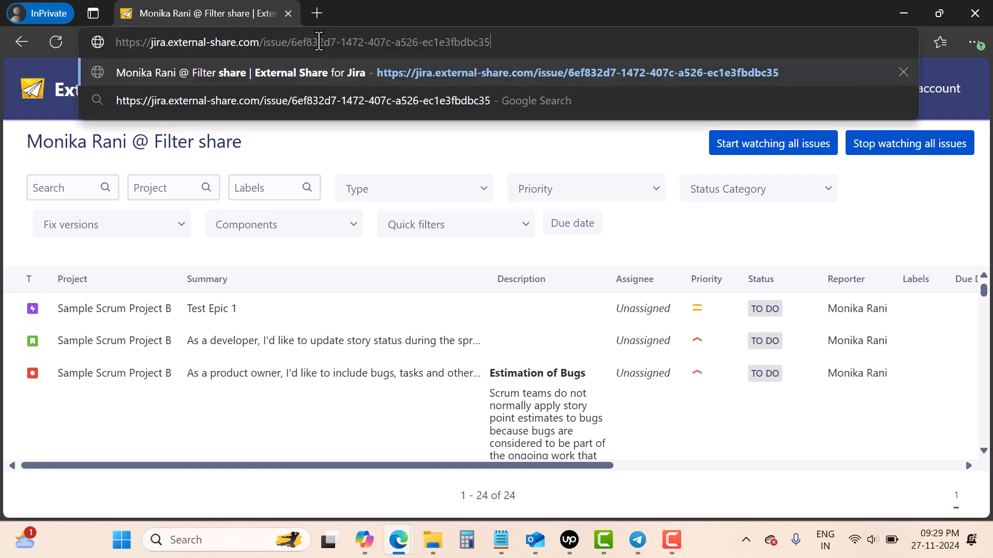
pyautogui.press('Return')
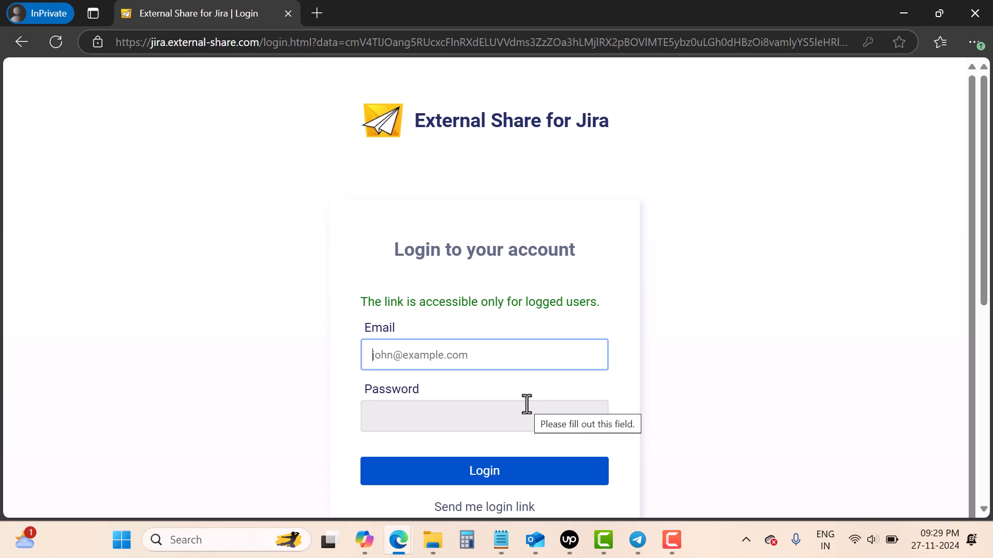
# Turn off 'Share with specific emails or domains' in the filter share's Security settings and copy its link.
pyautogui.moveTo(406, 541)
pyautogui.click(329, 489)
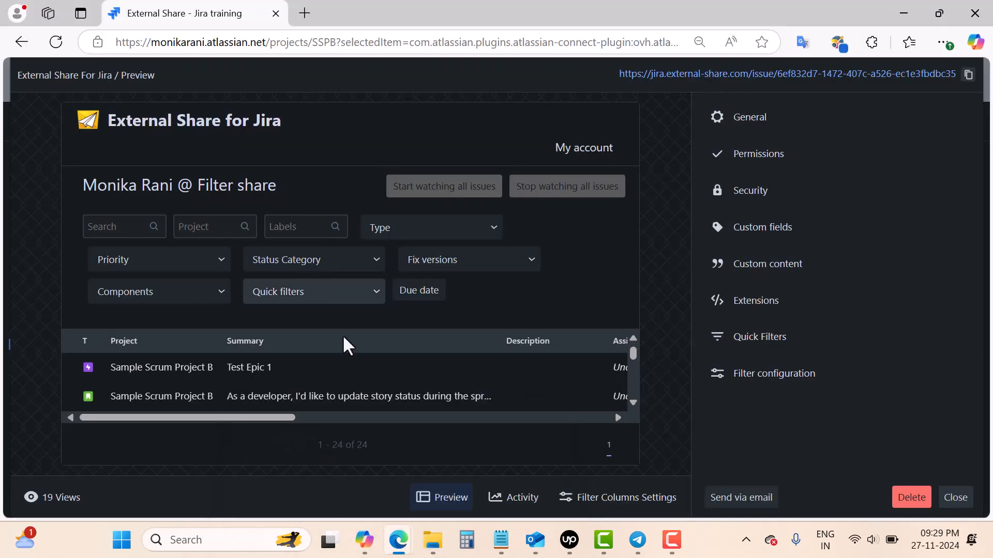
pyautogui.click(751, 191)
pyautogui.scroll(-2, 804, 357)
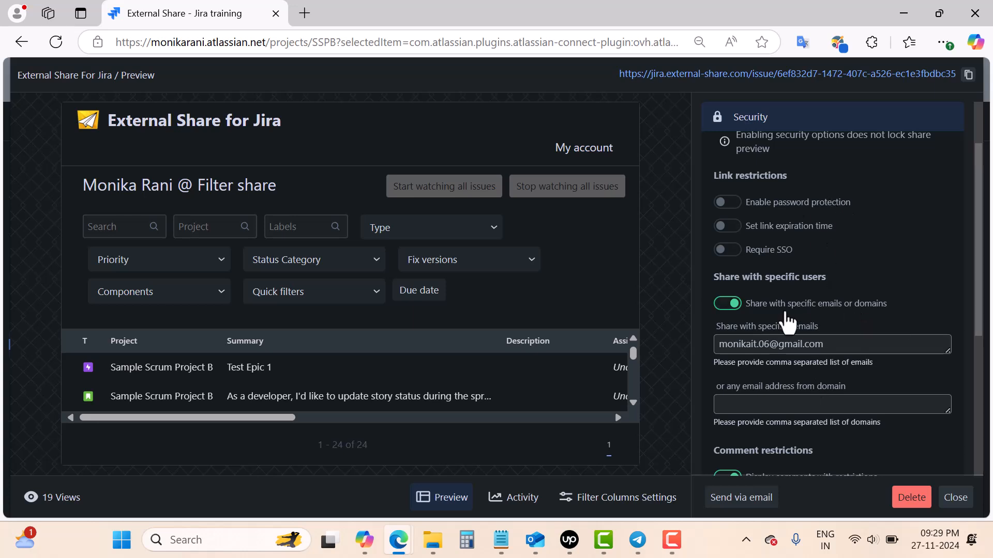
pyautogui.click(725, 305)
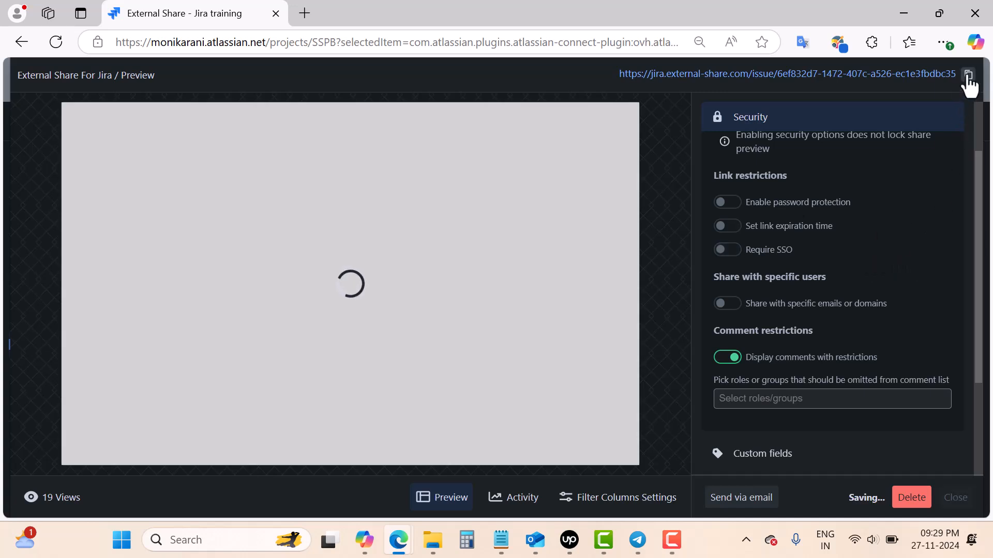
pyautogui.click(967, 76)
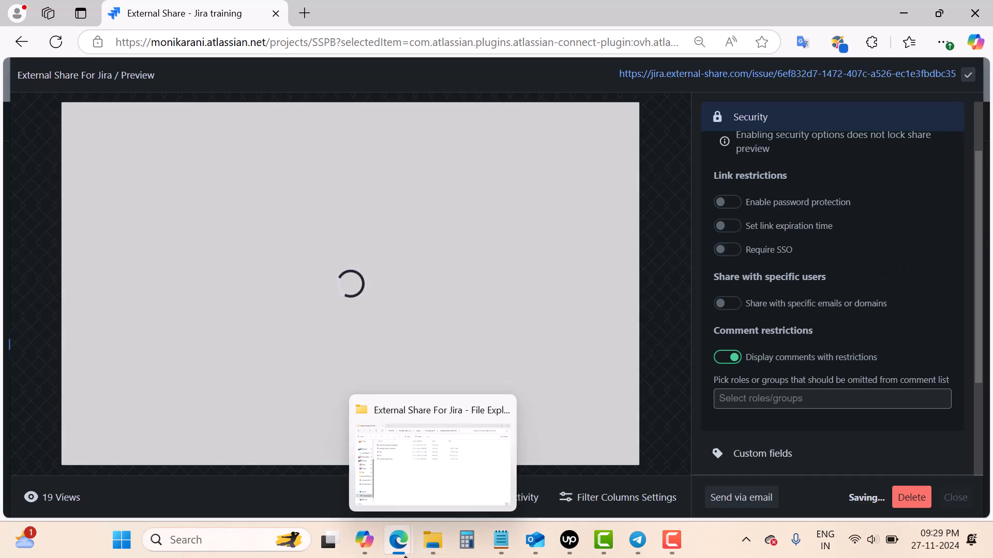
# Paste the filter share link into the private window and load it publicly, showing 24 issues.
pyautogui.moveTo(400, 543)
pyautogui.click(479, 480)
pyautogui.click(205, 42)
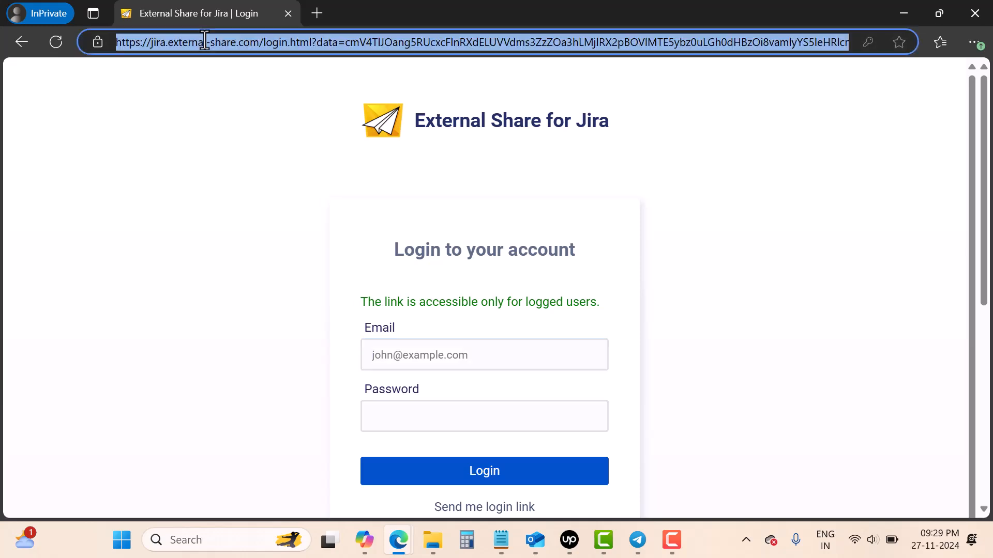
pyautogui.hotkey('ctrl', 'v')
pyautogui.press('Return')
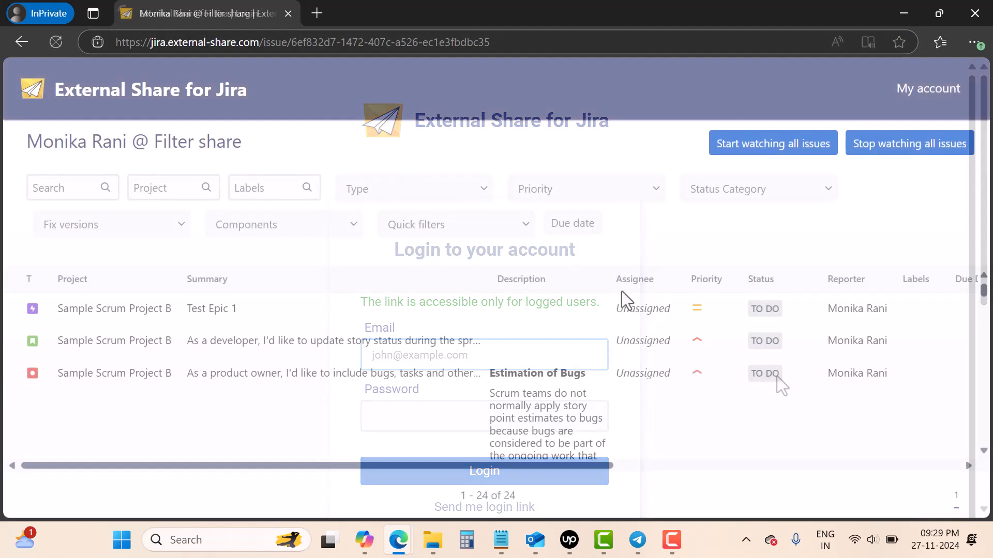
# Select the public share address, then return to the filter share settings in the Jira training window.
pyautogui.moveTo(454, 464); pyautogui.dragTo(301, 469)
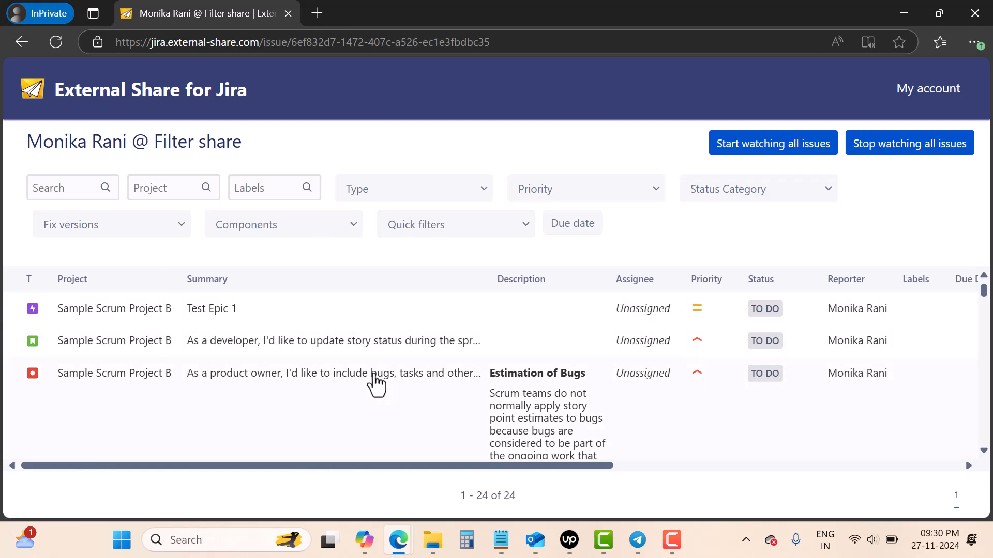
pyautogui.moveTo(495, 44); pyautogui.dragTo(102, 55)
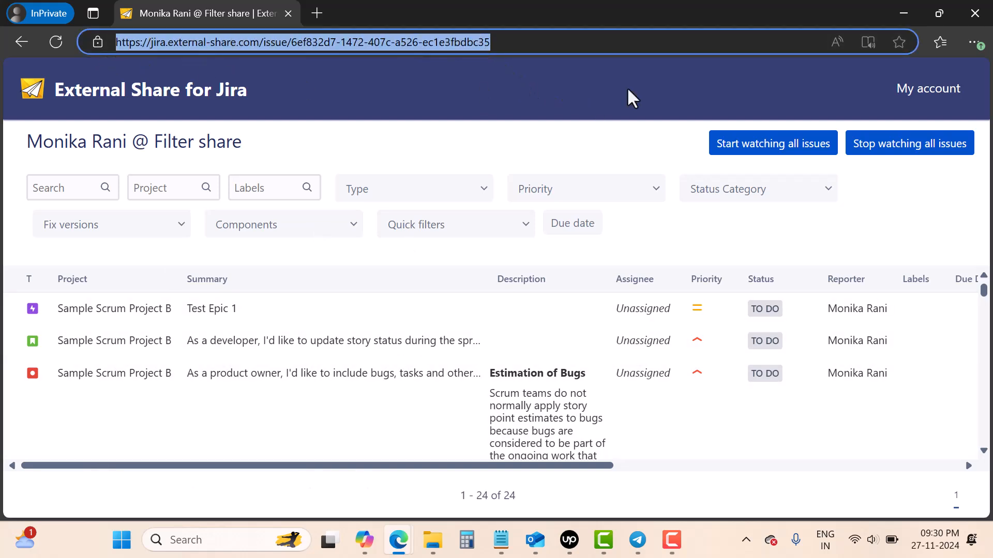
pyautogui.moveTo(398, 540)
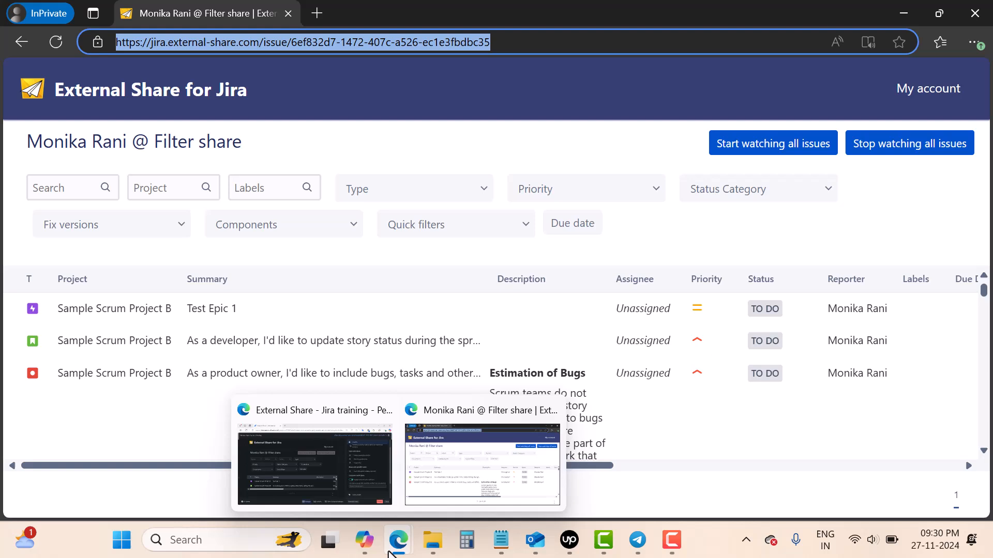
pyautogui.click(328, 491)
pyautogui.scroll(2, 818, 261)
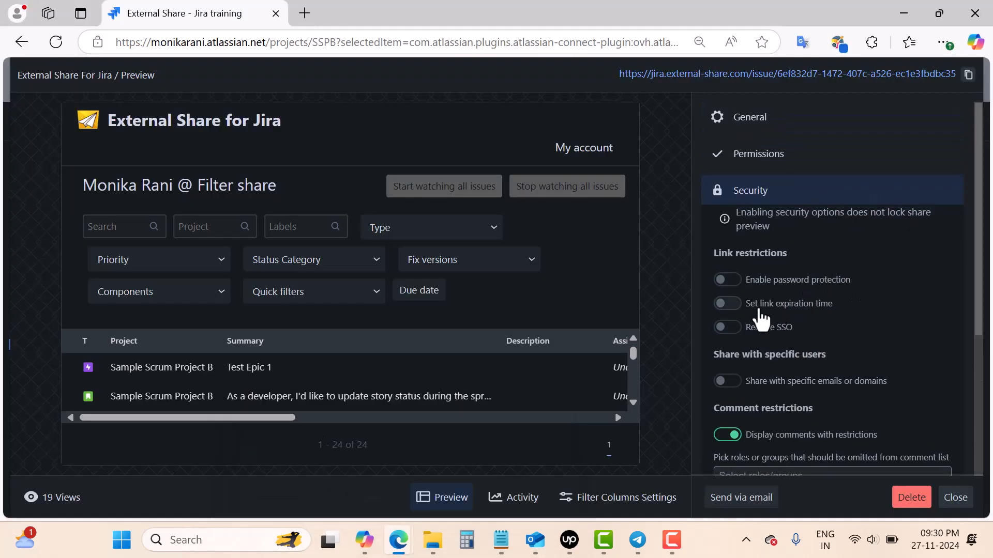
# Scroll through the filter share's Security restrictions in the preview panel.
pyautogui.scroll(-4, 880, 343)
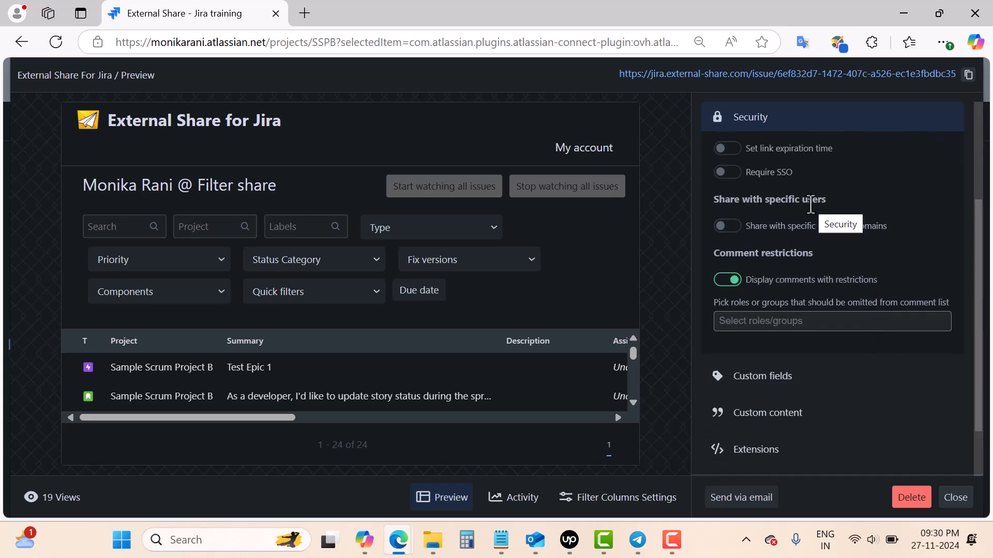
pyautogui.scroll(2, 820, 233)
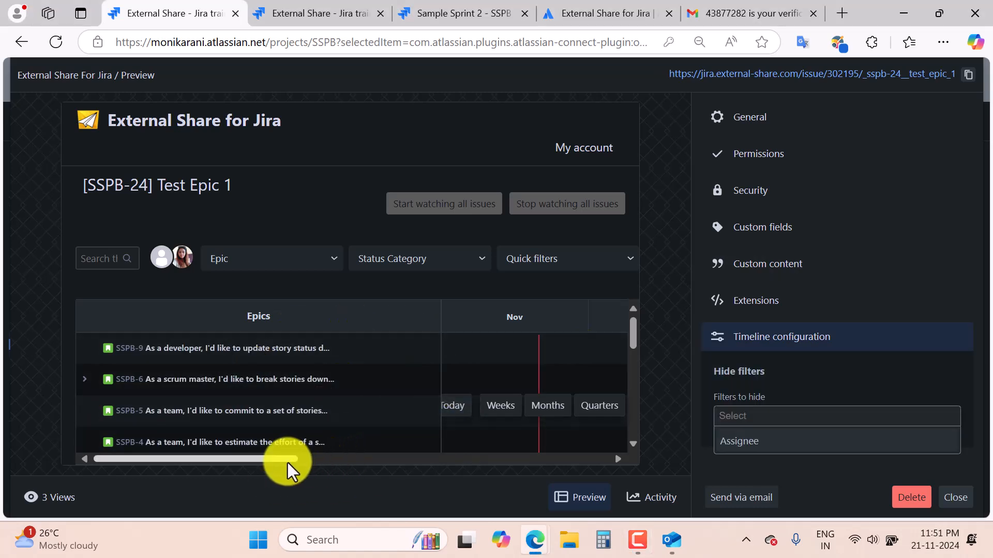
# Scroll the Test Epic 1 timeline preview sideways, then collapse the Timeline configuration section.
pyautogui.moveTo(289, 462); pyautogui.dragTo(219, 479)
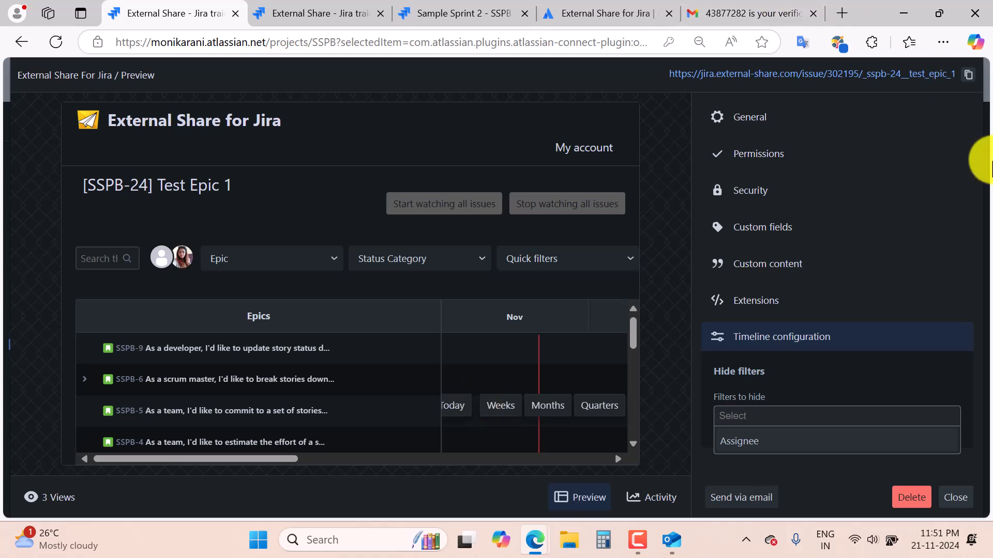
pyautogui.click(875, 354)
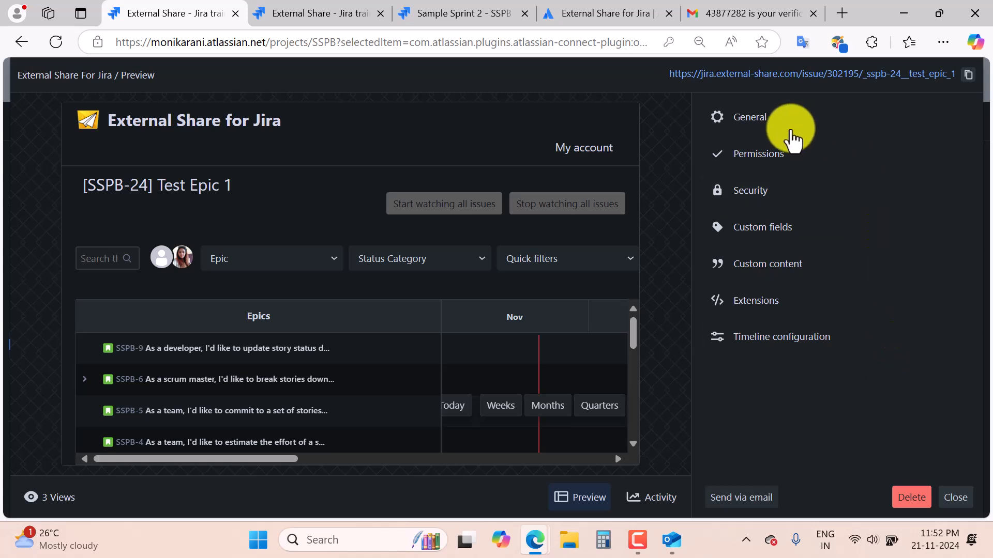
# Under General, change the Test Epic 1 share's JQL issue type from epic to bug.
pyautogui.click(721, 119)
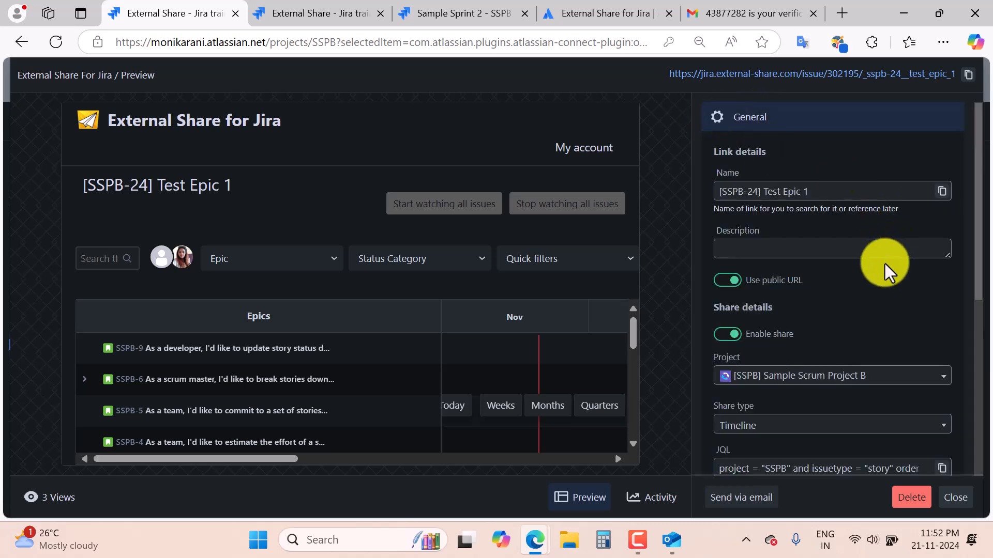
pyautogui.scroll(-3, 881, 355)
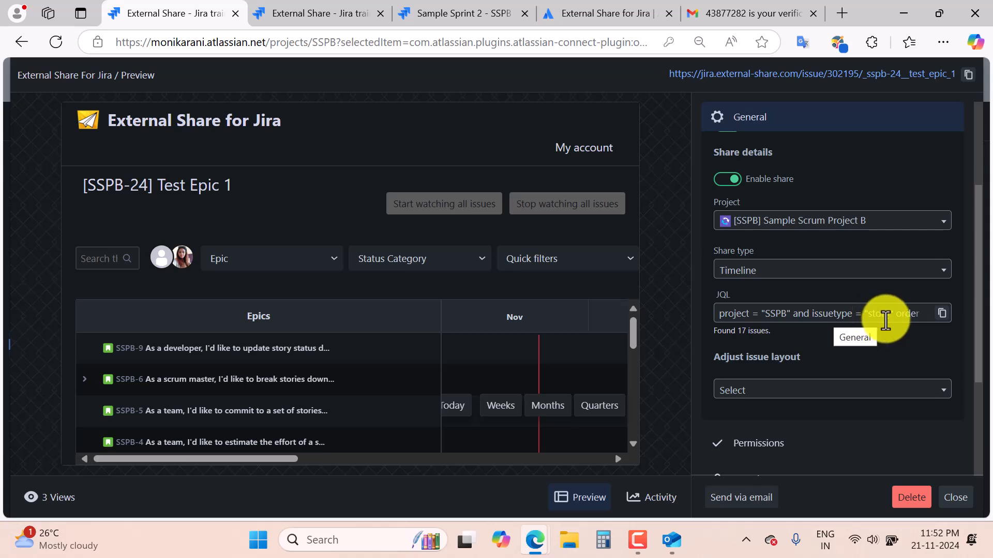
pyautogui.scroll(-5, 432, 391)
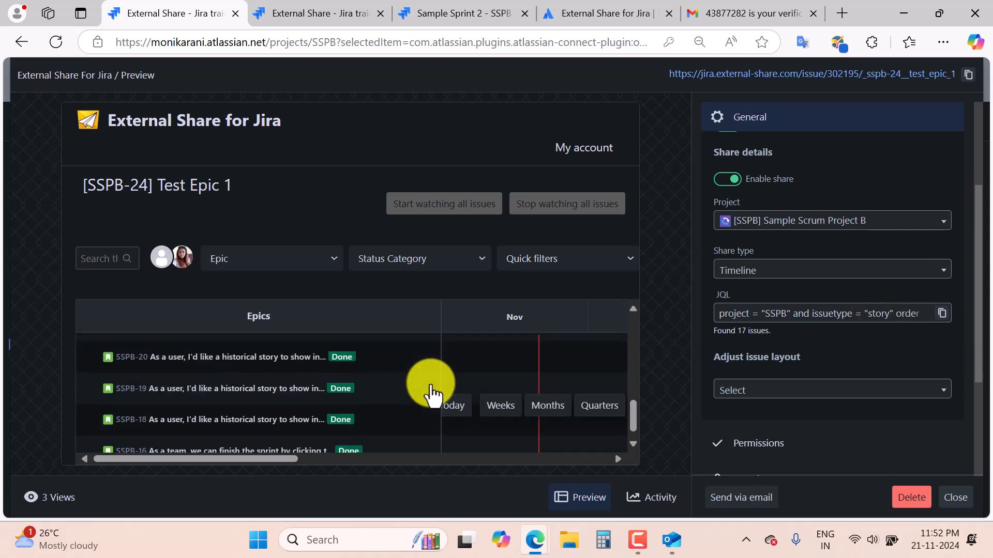
pyautogui.scroll(5, 432, 391)
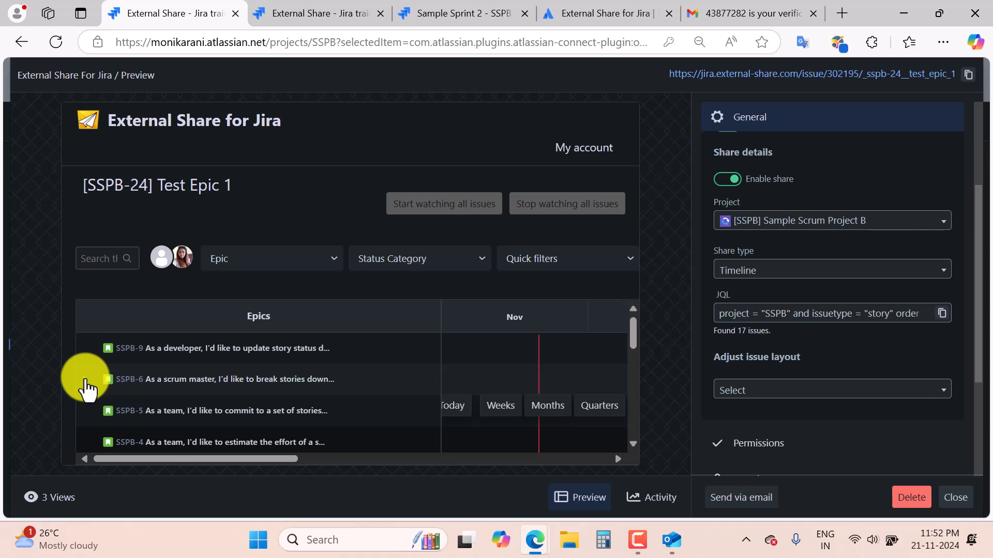
pyautogui.click(85, 381)
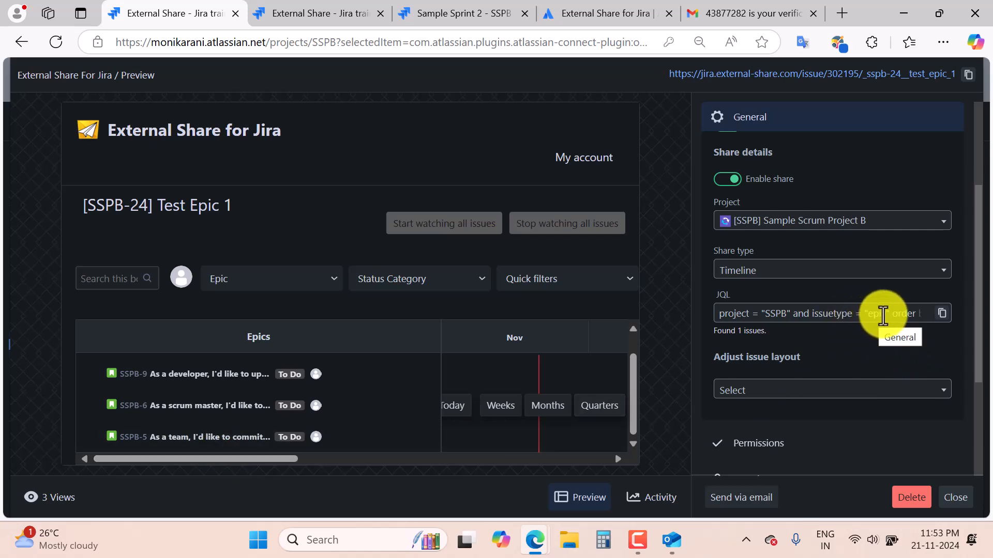
pyautogui.click(881, 314)
pyautogui.press('BackSpace')
pyautogui.press('BackSpace')
pyautogui.press('BackSpace')
pyautogui.press('BackSpace')
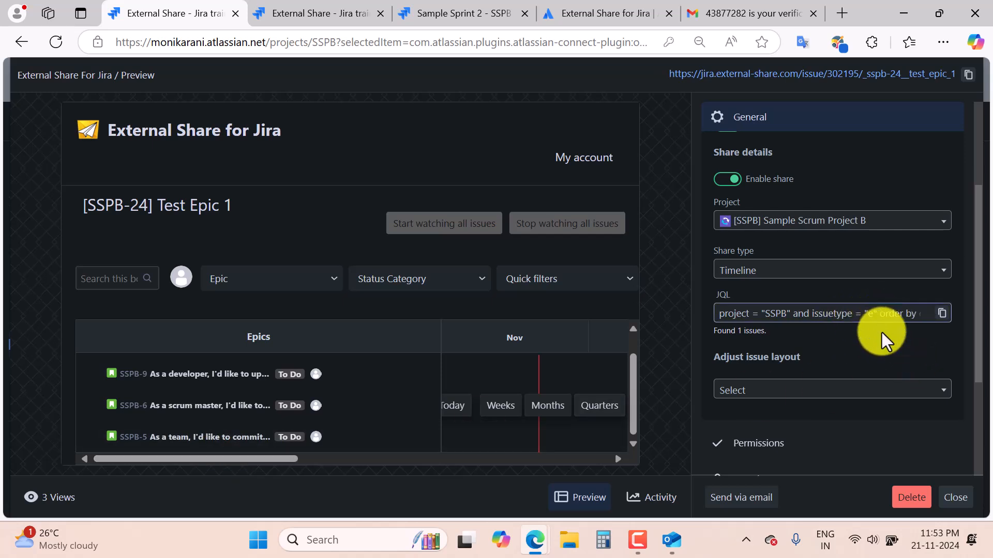
pyautogui.write('bug')
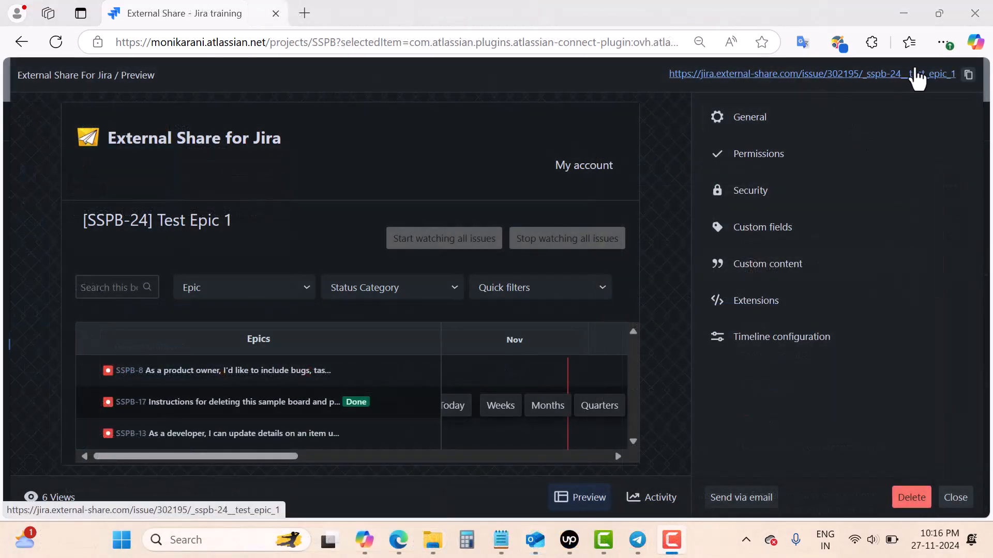
# Copy the Test Epic 1 timeline share link and view the shared timeline in the private window.
pyautogui.click(968, 75)
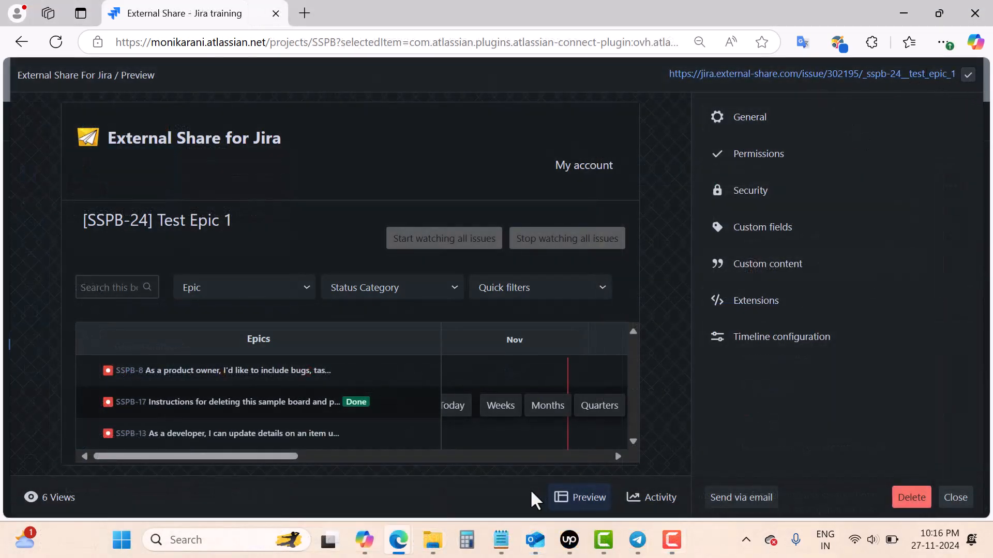
pyautogui.moveTo(392, 550)
pyautogui.click(482, 463)
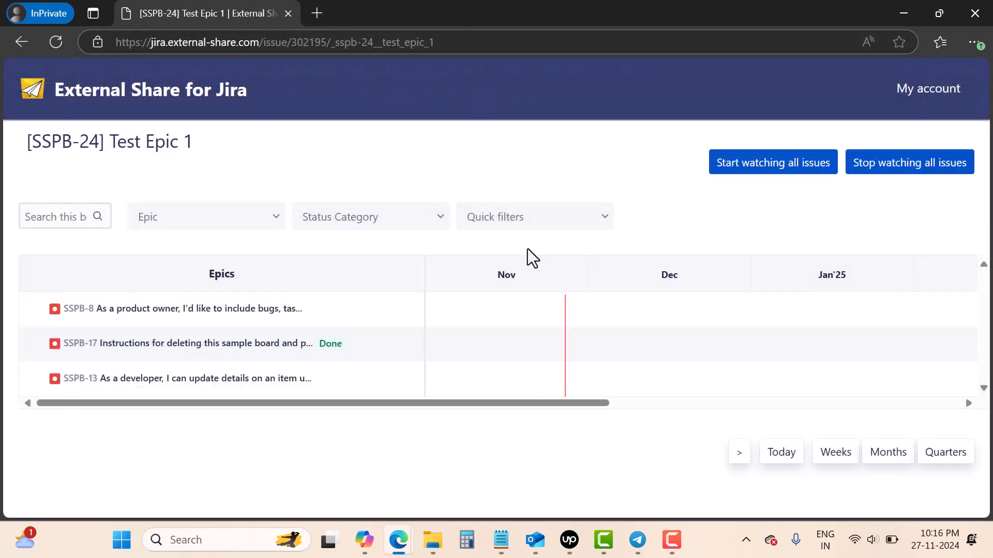
pyautogui.moveTo(378, 408); pyautogui.dragTo(213, 413)
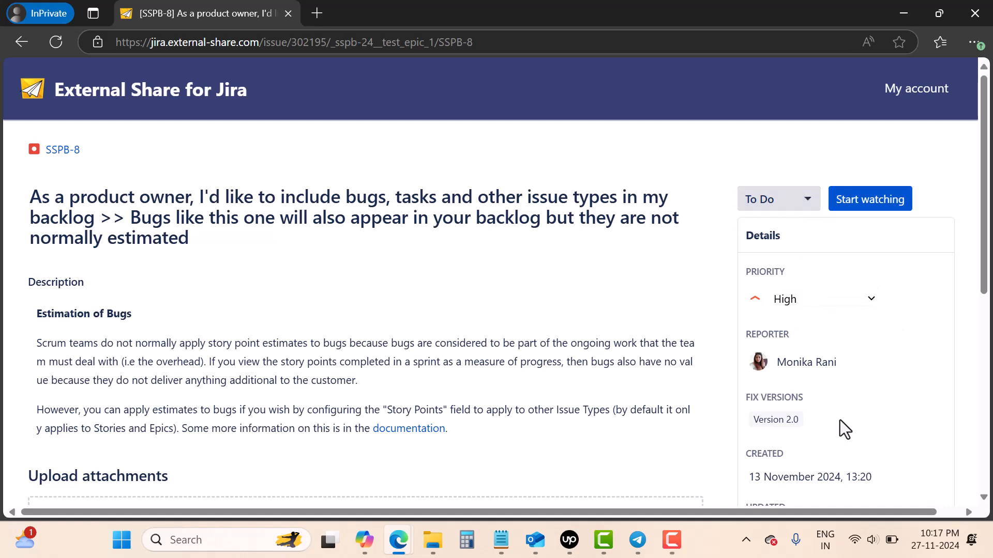
pyautogui.scroll(-4, 393, 382)
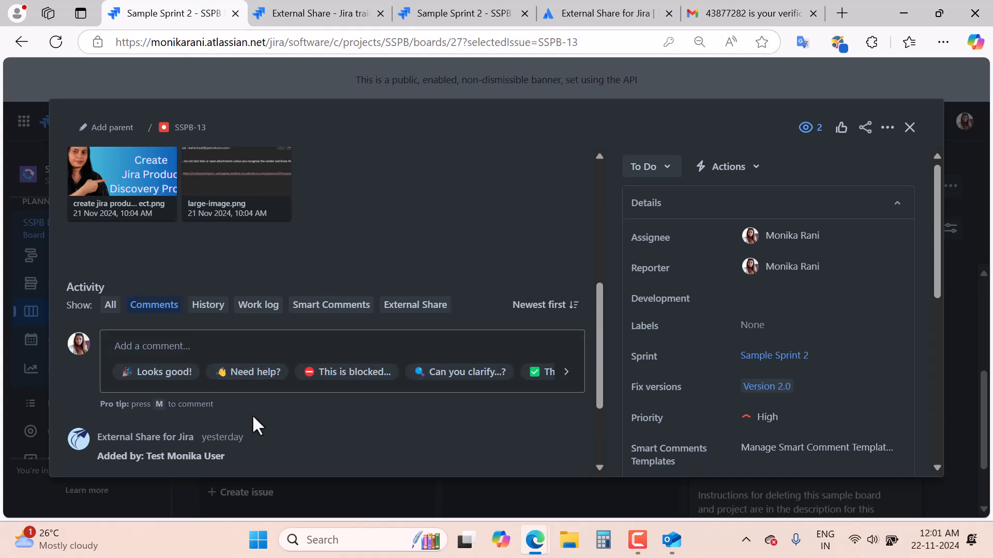
# Create a new external share link for SSPB-13 from the External Share tab in its Activity.
pyautogui.scroll(10, 253, 419)
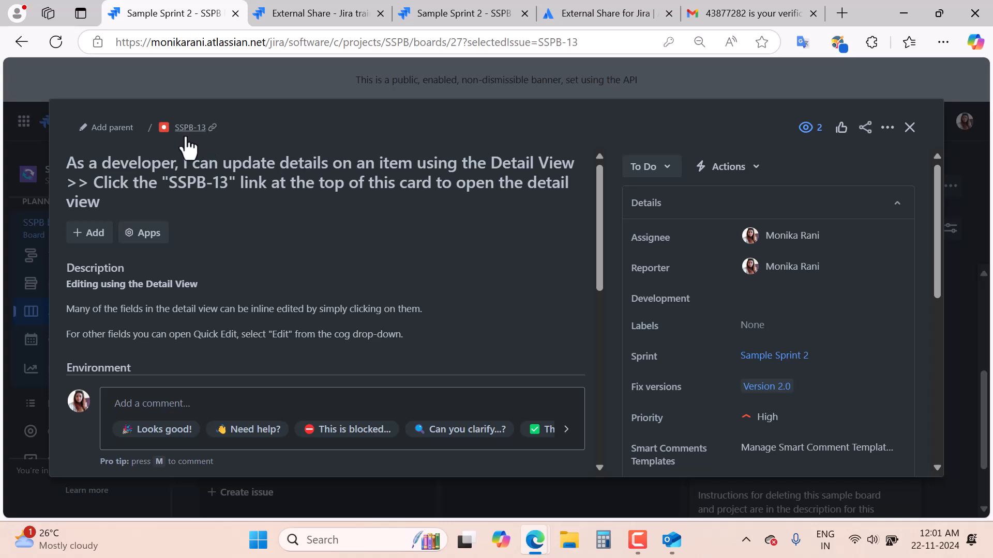
pyautogui.scroll(-3, 336, 316)
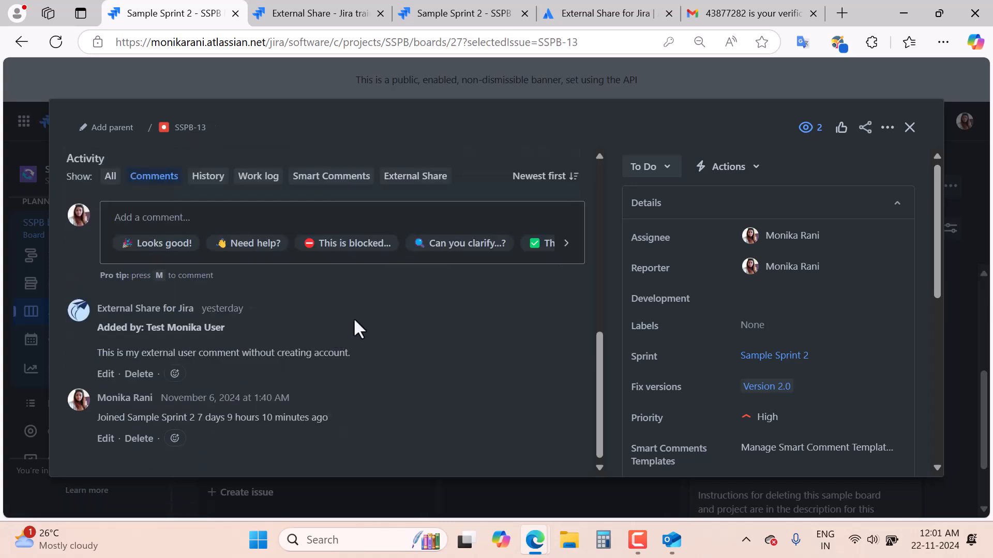
pyautogui.scroll(2, 410, 314)
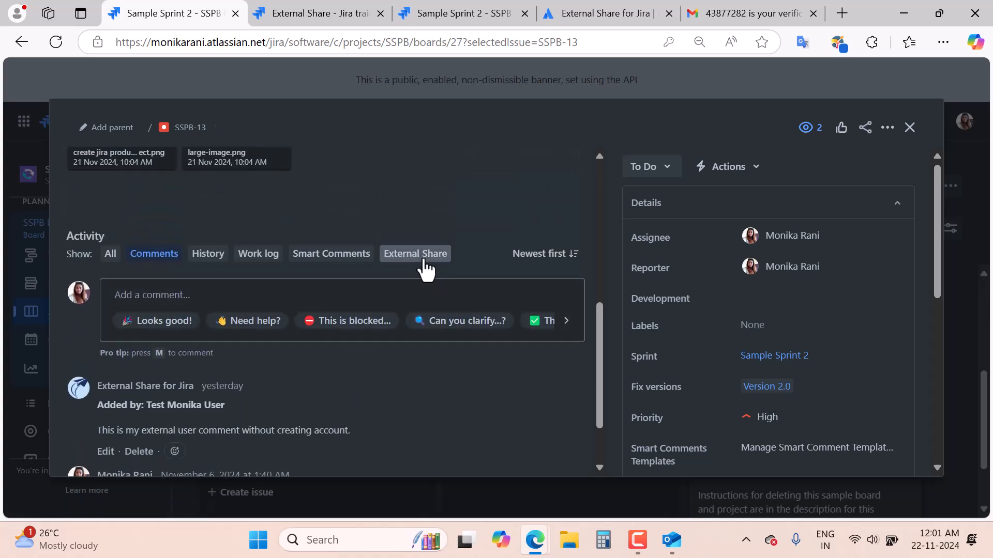
pyautogui.click(421, 257)
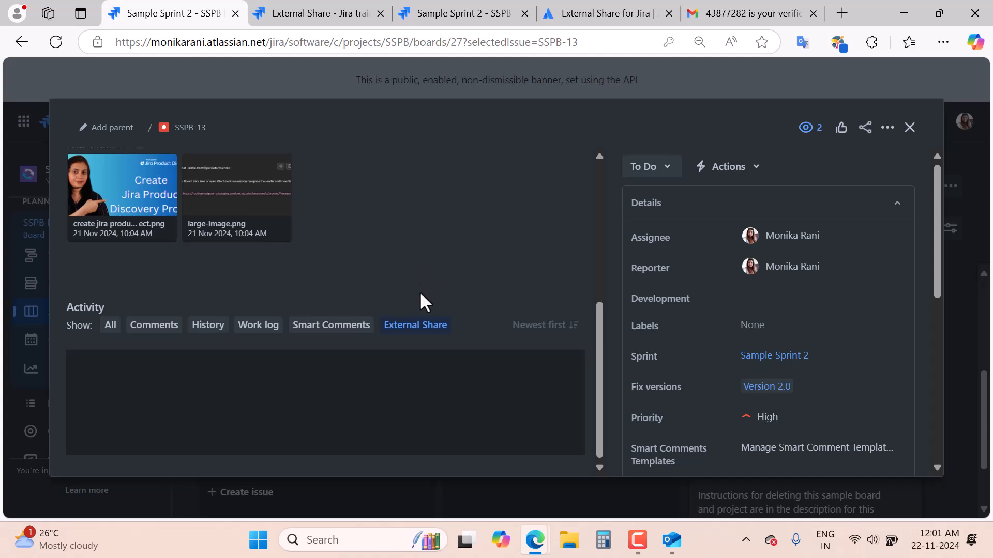
pyautogui.scroll(-2, 448, 365)
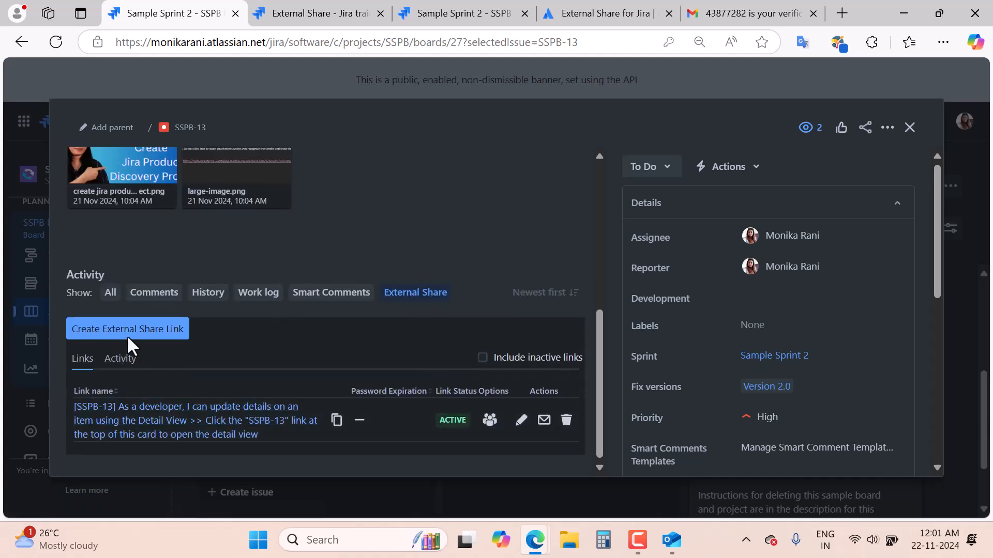
pyautogui.click(147, 335)
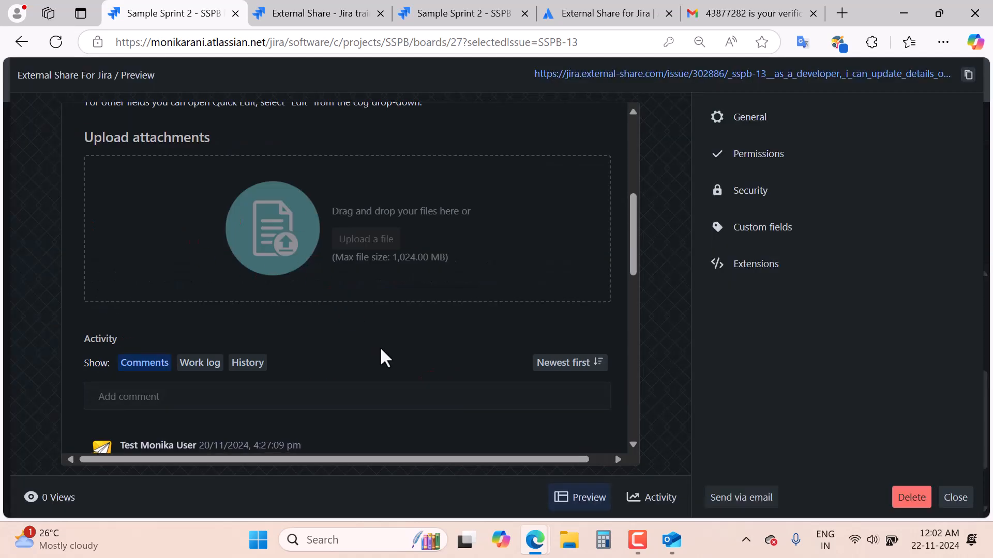
# Close the new share's preview and begin another external share from the ••• actions menu.
pyautogui.scroll(5, 386, 357)
pyautogui.scroll(-8, 356, 328)
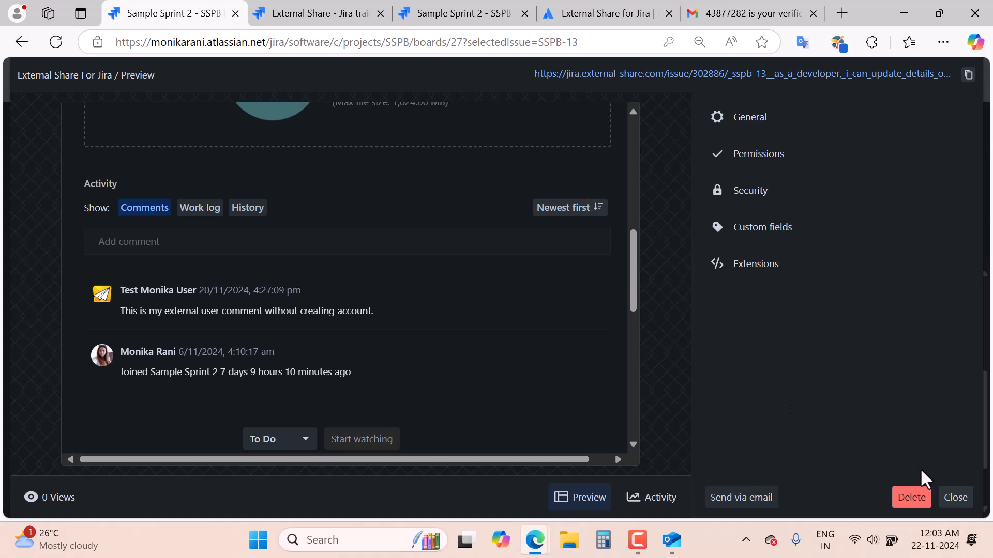
pyautogui.click(957, 500)
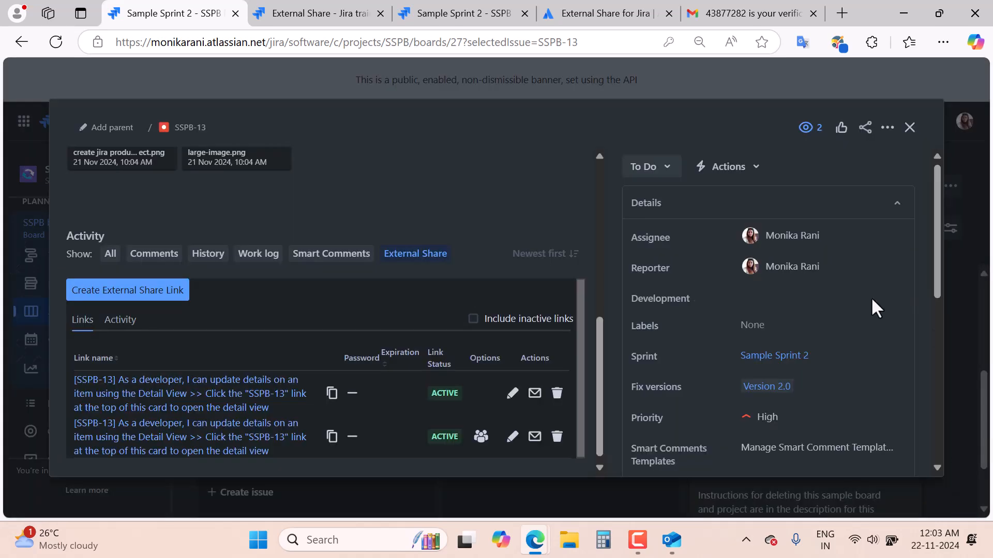
pyautogui.click(890, 130)
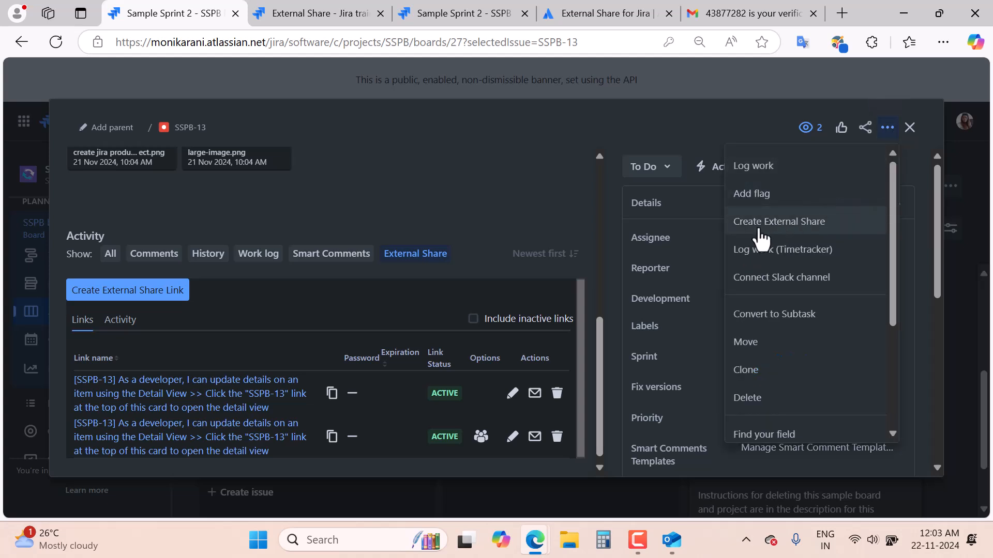
pyautogui.click(822, 227)
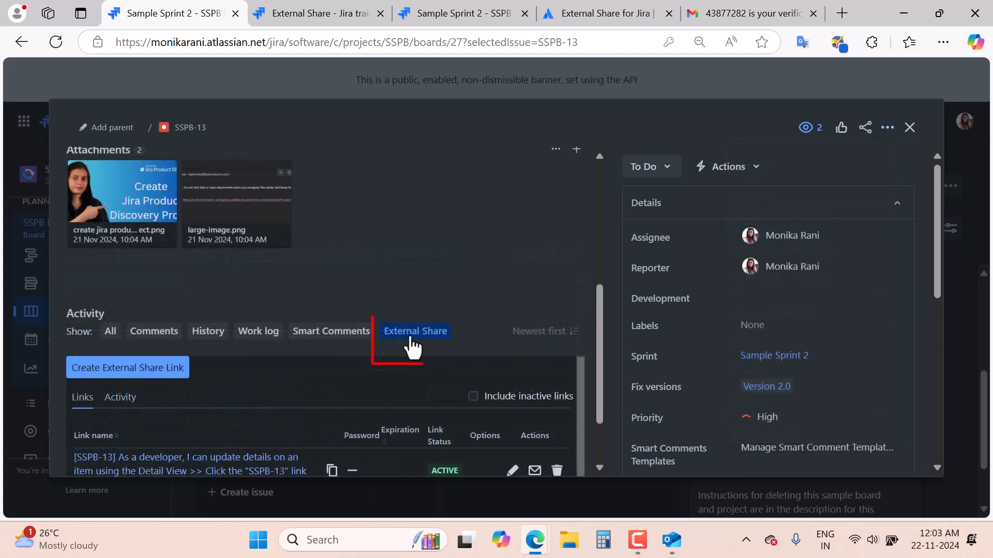